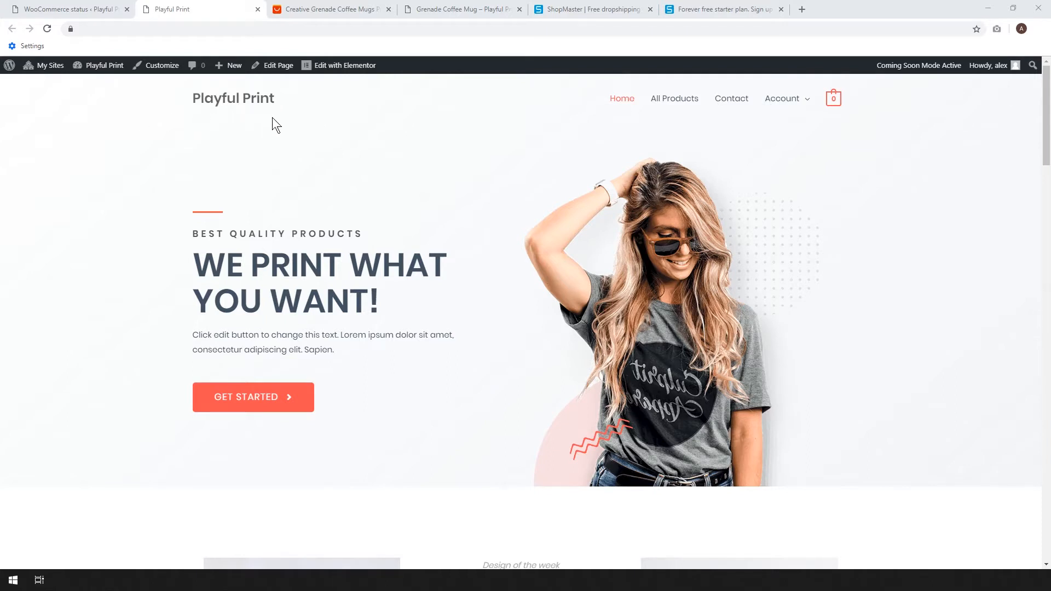
Review the grenade coffee mug on AliExpress and in the Playful Print store, plus ShopMaster's login and pricing pages.
{"action": "left_click", "coordinate": [336, 10]}
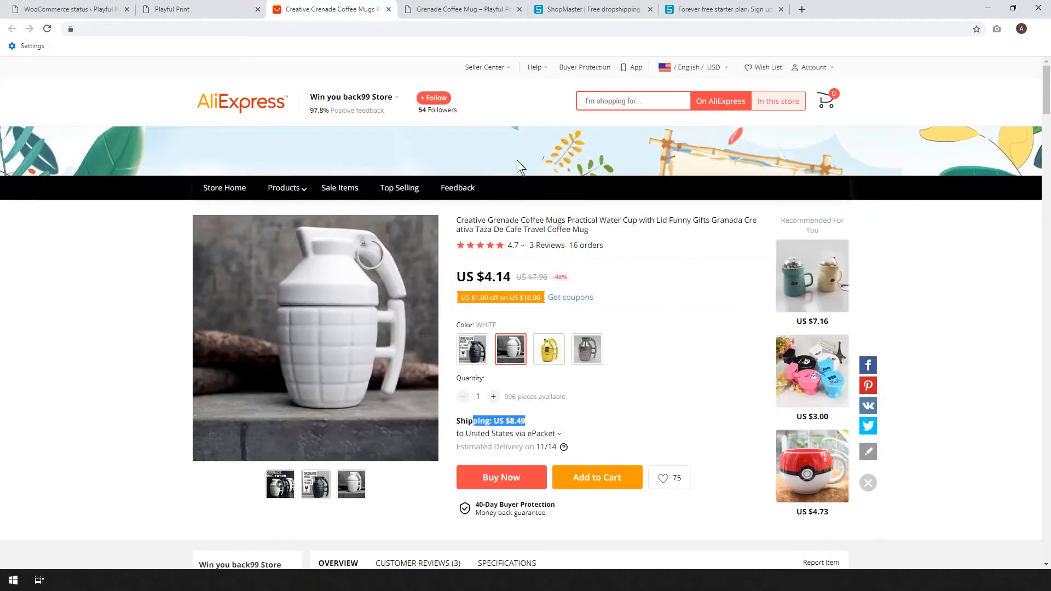
{"action": "left_click", "coordinate": [460, 9]}
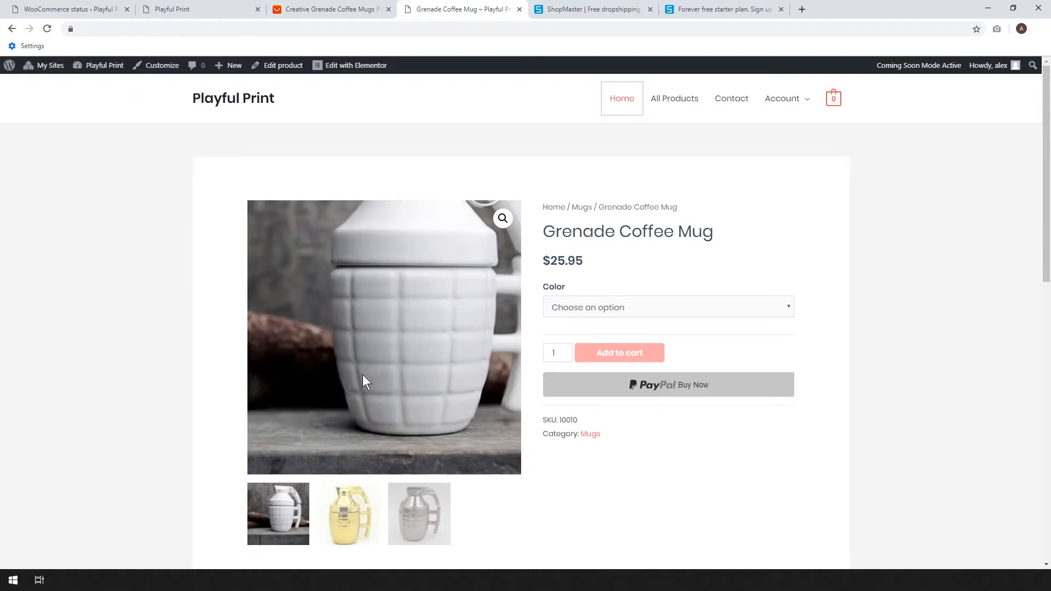
{"action": "left_click", "coordinate": [576, 12]}
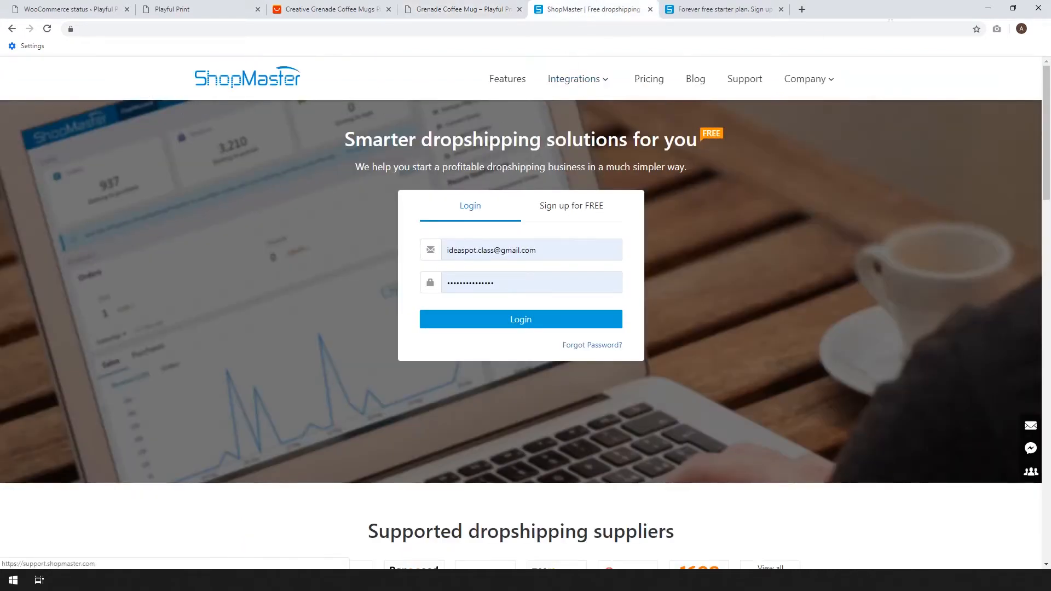
{"action": "left_click", "coordinate": [723, 9]}
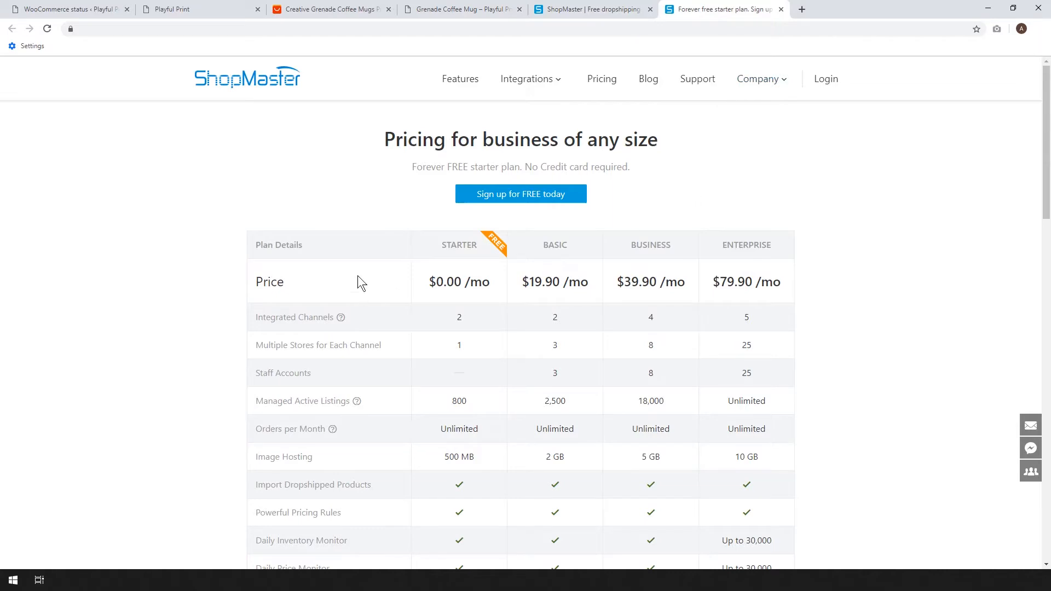
{"action": "left_click", "coordinate": [320, 12]}
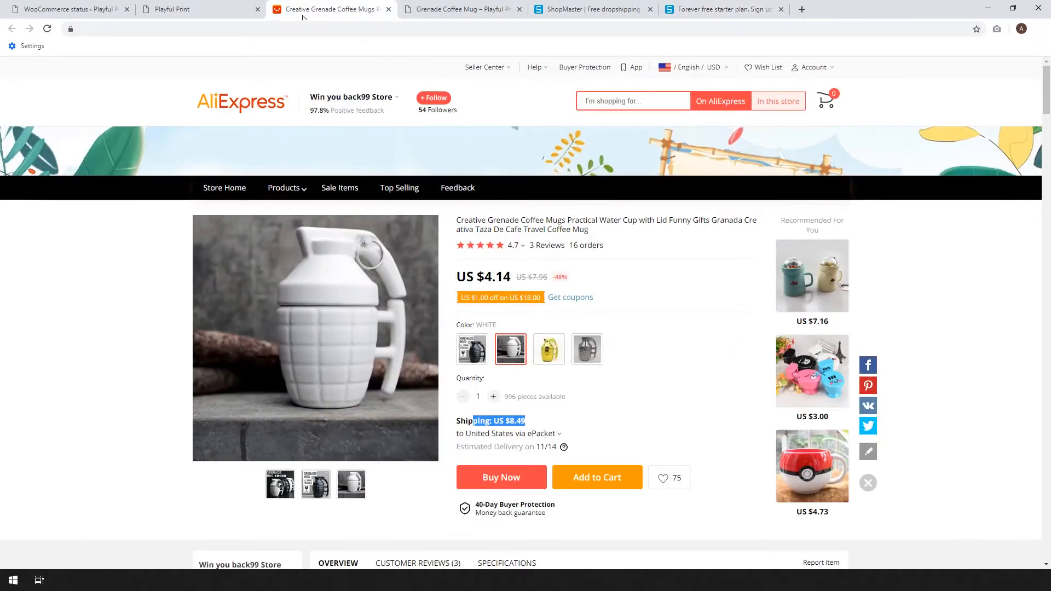
{"action": "left_click", "coordinate": [420, 11]}
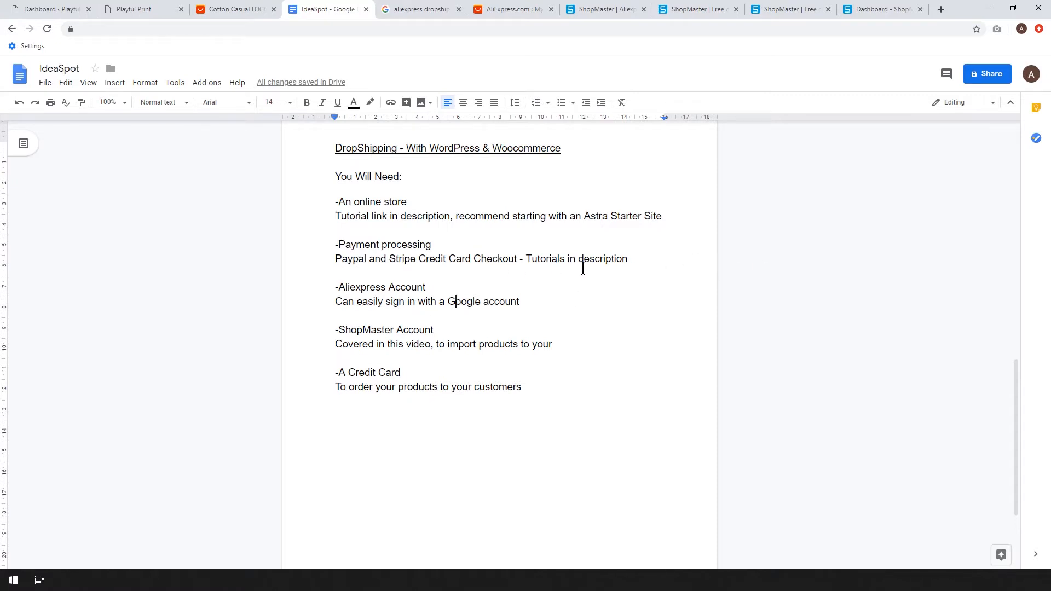
Read the dropshipping requirements in the IdeaSpot document, highlighting the payment tutorials and Google account notes.
{"action": "left_click_drag", "start_coordinate": [525, 259], "coordinate": [641, 264]}
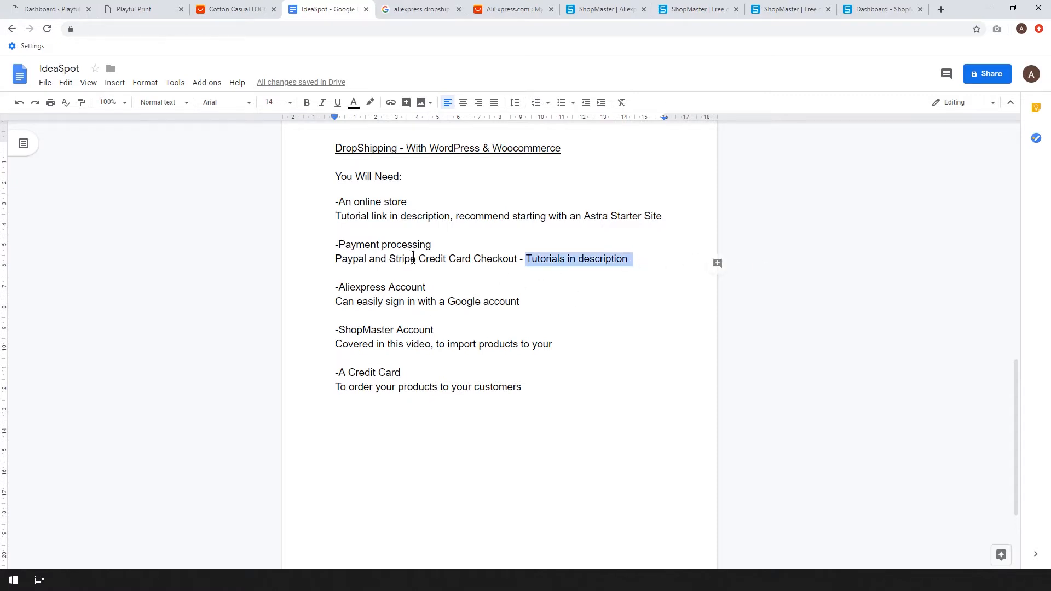
{"action": "left_click", "coordinate": [411, 324]}
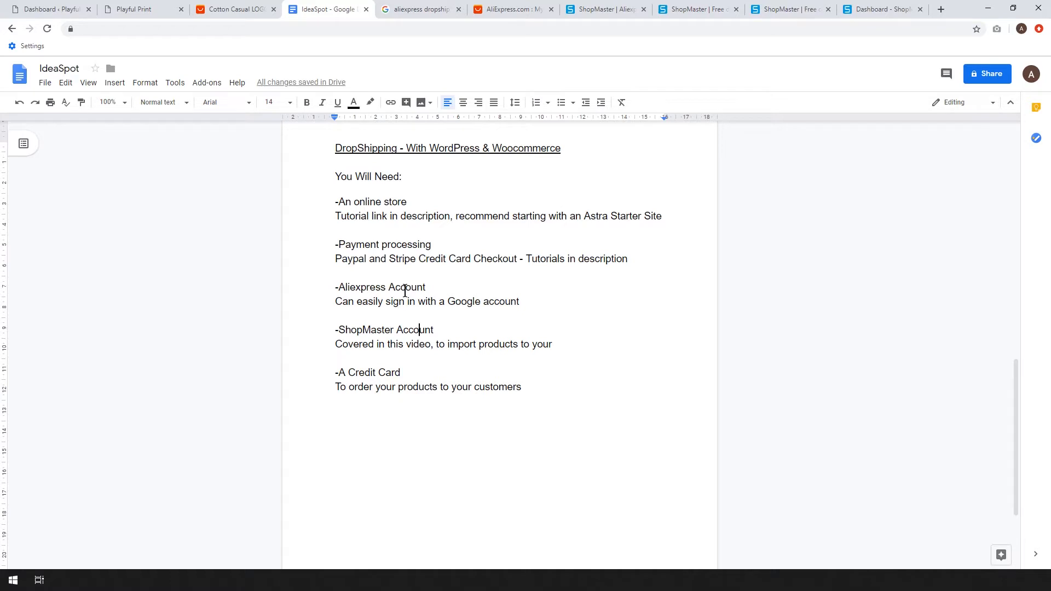
{"action": "left_click_drag", "start_coordinate": [529, 308], "coordinate": [450, 304]}
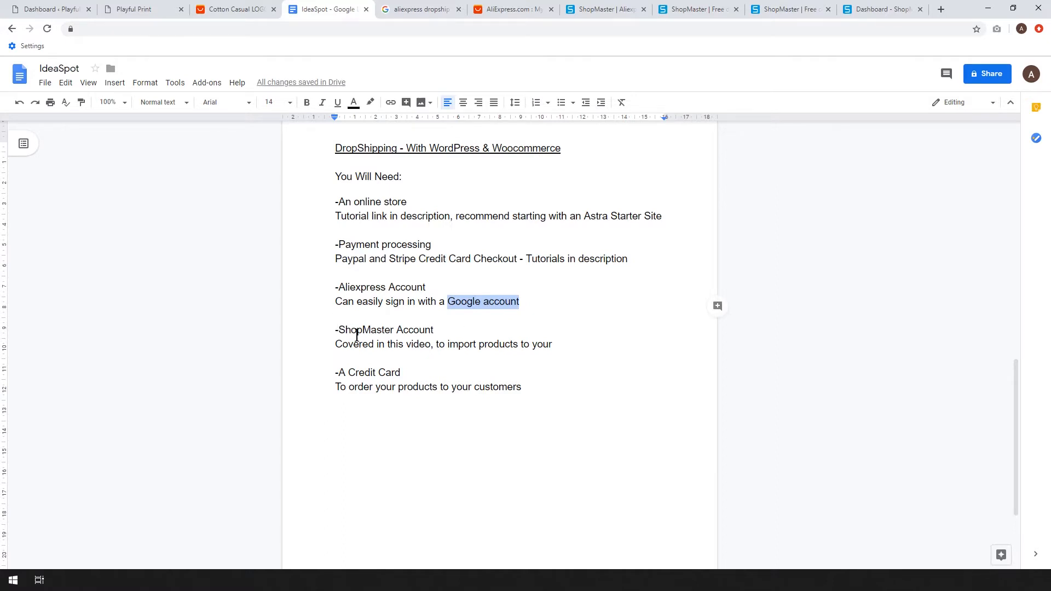
{"action": "left_click", "coordinate": [435, 369]}
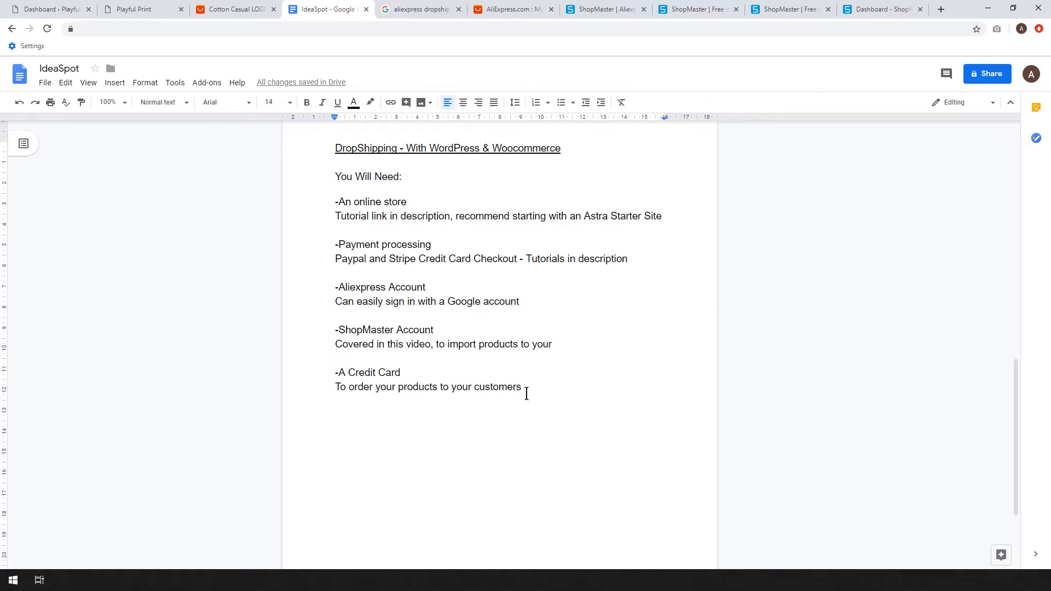
Examine the cotton T-shirt listing on AliExpress and the Playful Print home page, and return to the requirements document.
{"action": "left_click", "coordinate": [250, 9]}
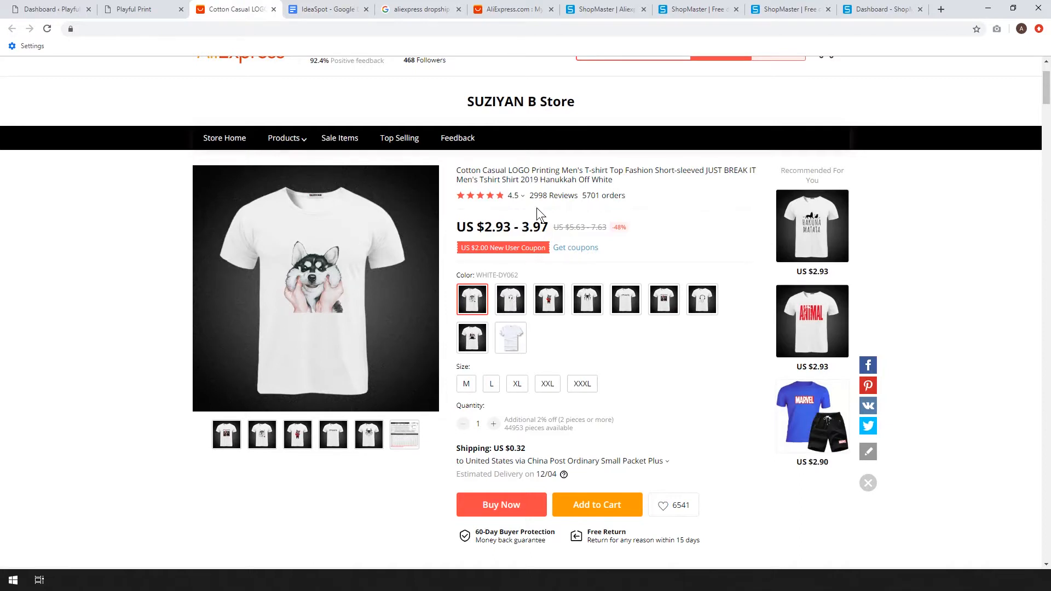
{"action": "left_click", "coordinate": [134, 9]}
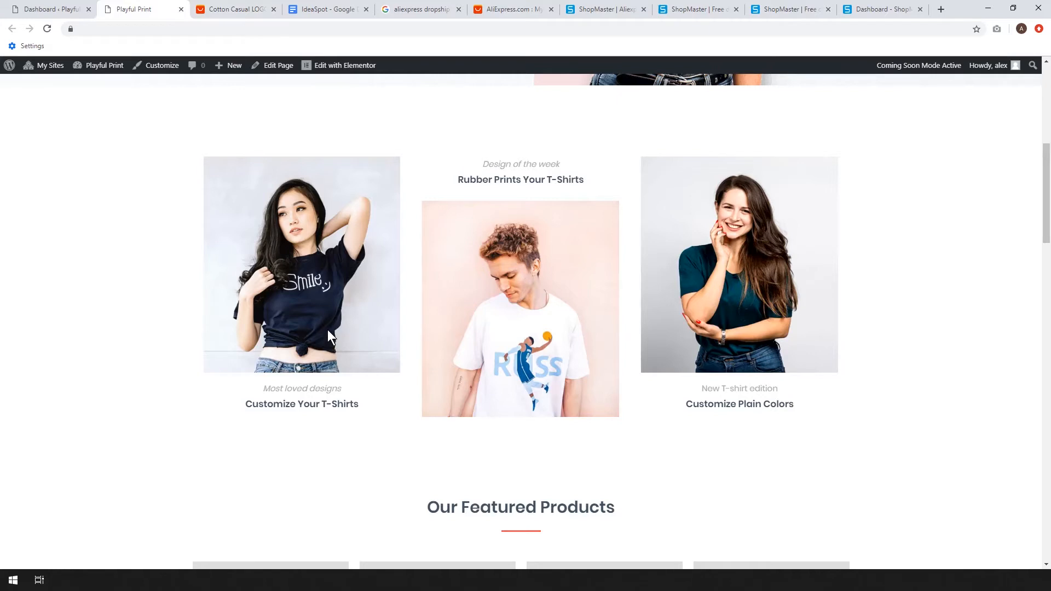
{"action": "scroll", "coordinate": [327, 329], "scroll_direction": "down", "scroll_amount": 1}
{"action": "scroll", "coordinate": [334, 320], "scroll_direction": "up", "scroll_amount": 2}
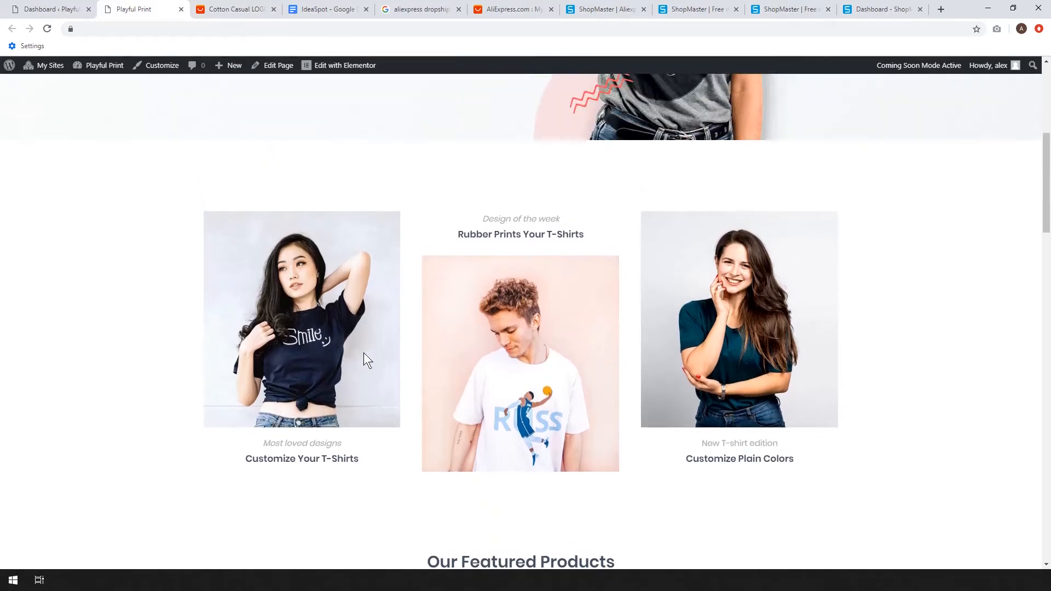
{"action": "left_click", "coordinate": [319, 8]}
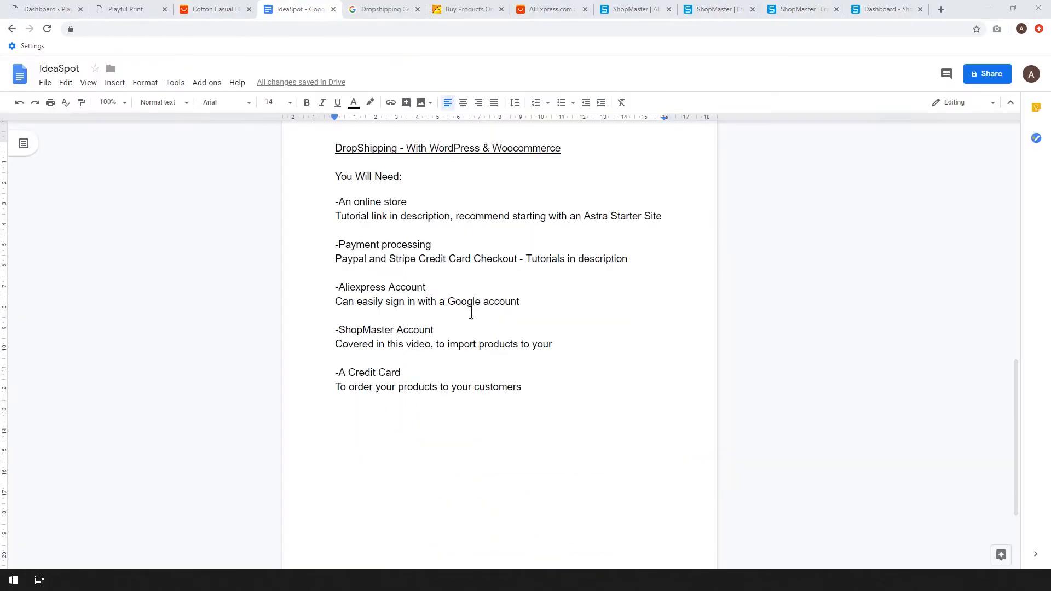
Review the AliExpress Dropshipping Center's search result, sign-in page, hot items and recommended business apps.
{"action": "left_click", "coordinate": [396, 9]}
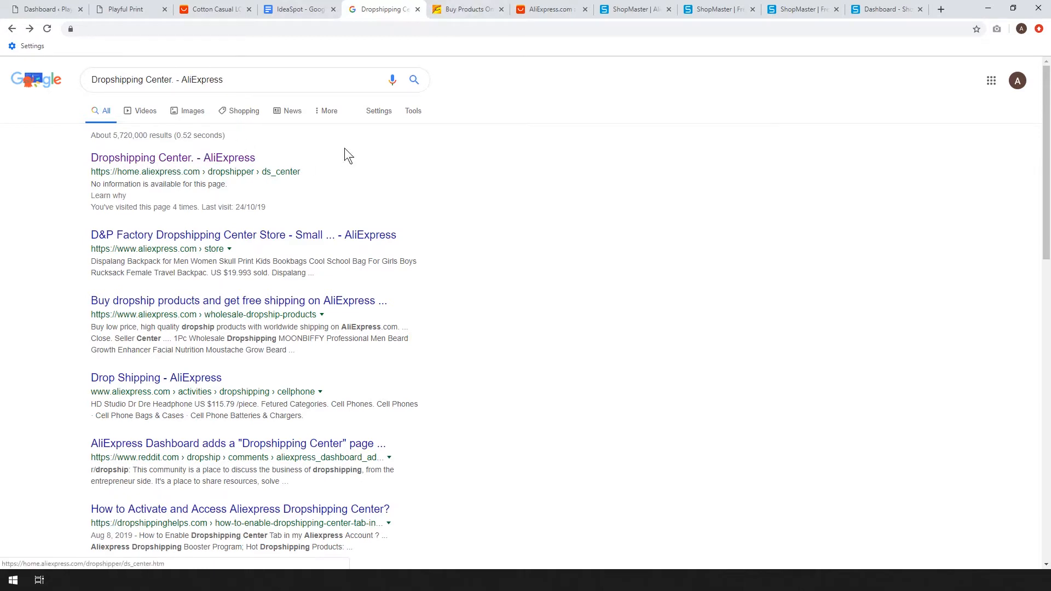
{"action": "left_click", "coordinate": [447, 10]}
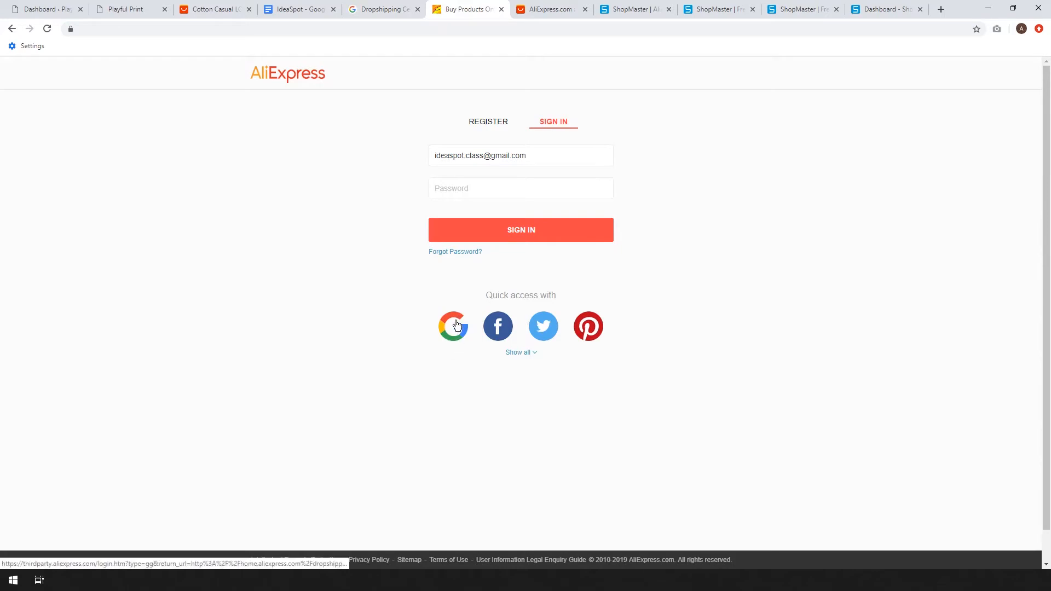
{"action": "left_click", "coordinate": [548, 9]}
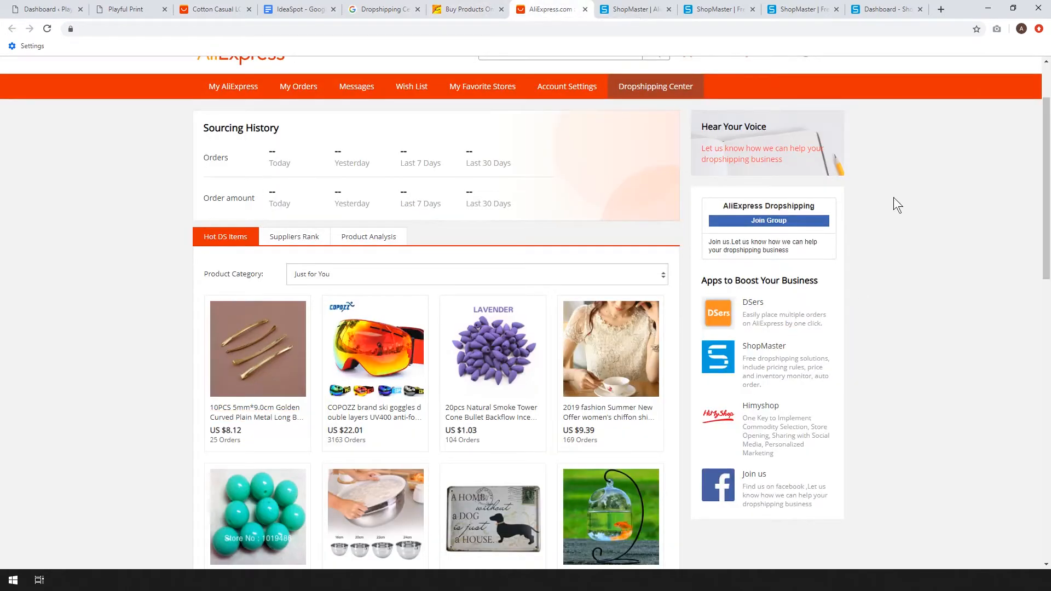
{"action": "scroll", "coordinate": [968, 189], "scroll_direction": "up", "scroll_amount": 2}
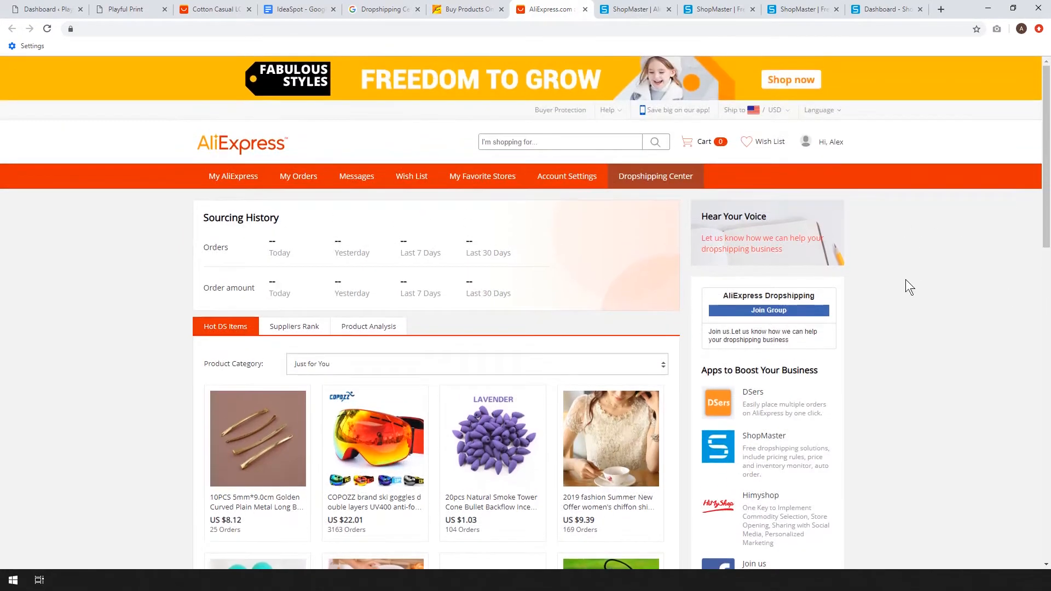
{"action": "scroll", "coordinate": [921, 308], "scroll_direction": "down", "scroll_amount": 4}
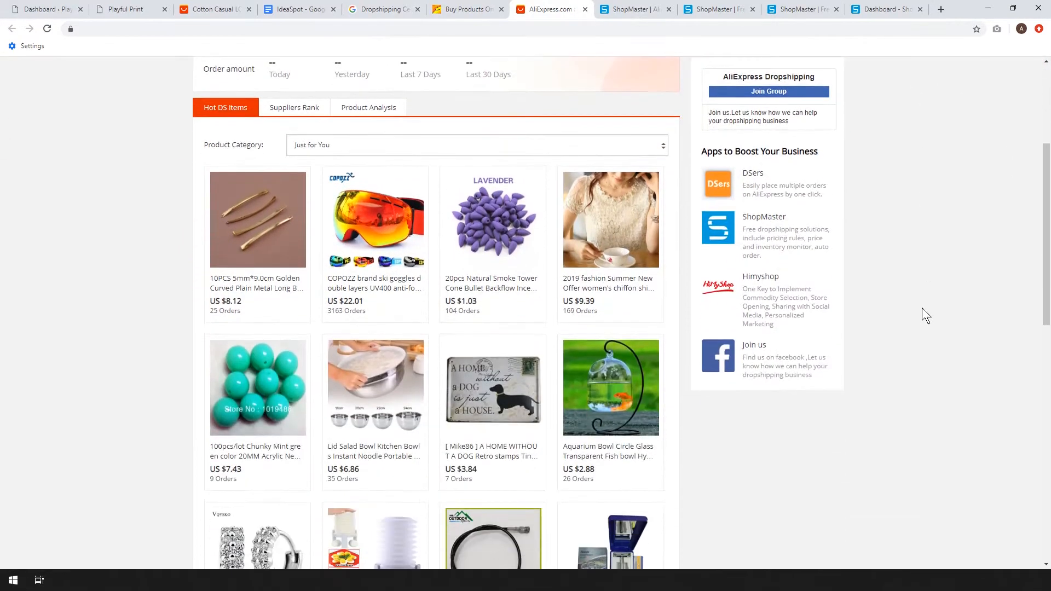
{"action": "scroll", "coordinate": [936, 191], "scroll_direction": "down", "scroll_amount": 1}
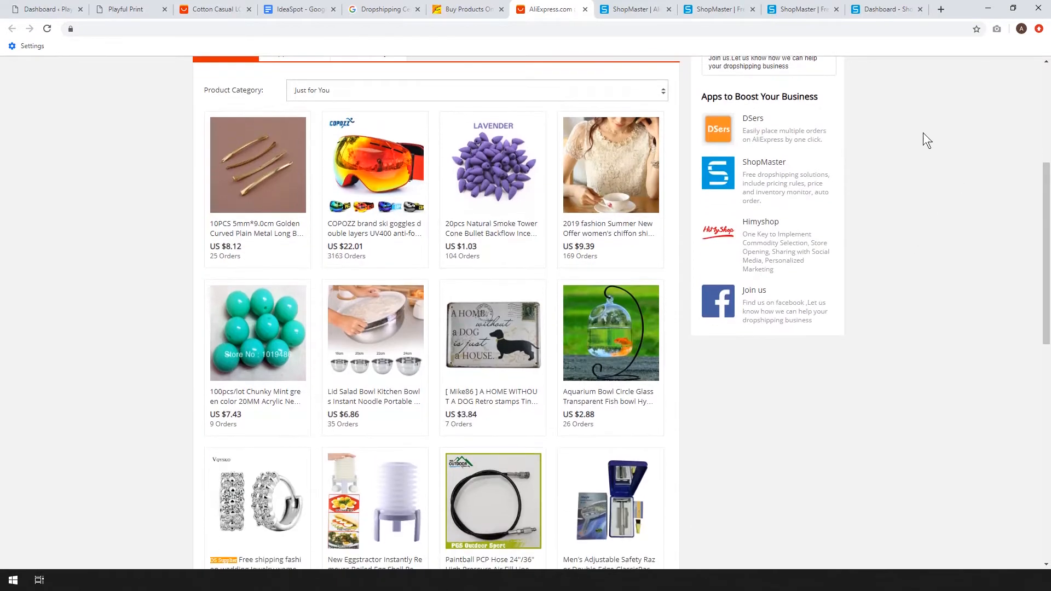
{"action": "scroll", "coordinate": [918, 170], "scroll_direction": "up", "scroll_amount": 2}
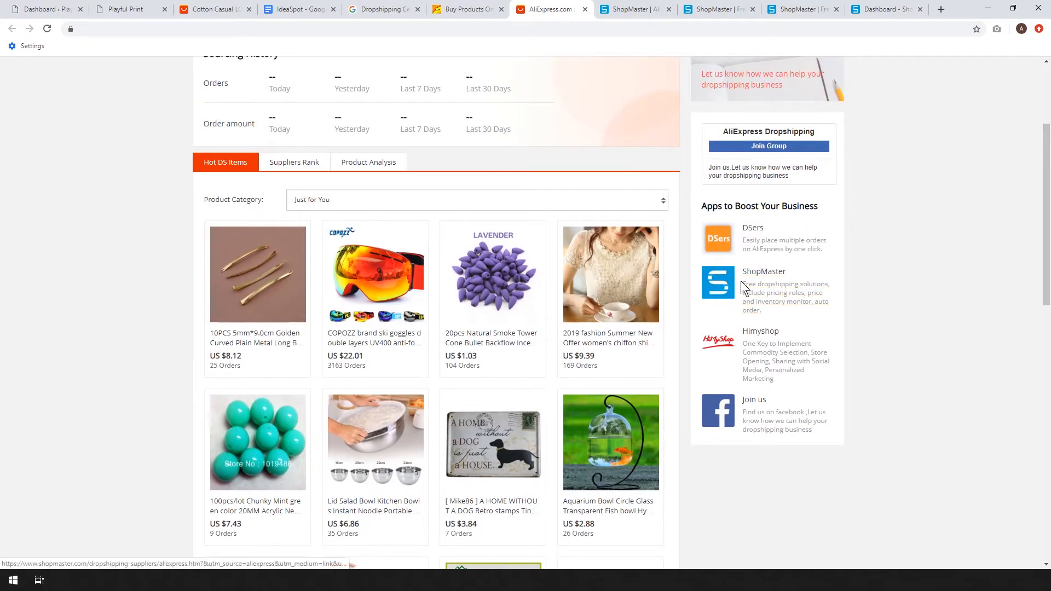
Open ShopMaster from the Dropshipping Center's recommended apps and go through its sign-up and login pages to the account dashboard.
{"action": "left_click", "coordinate": [774, 300]}
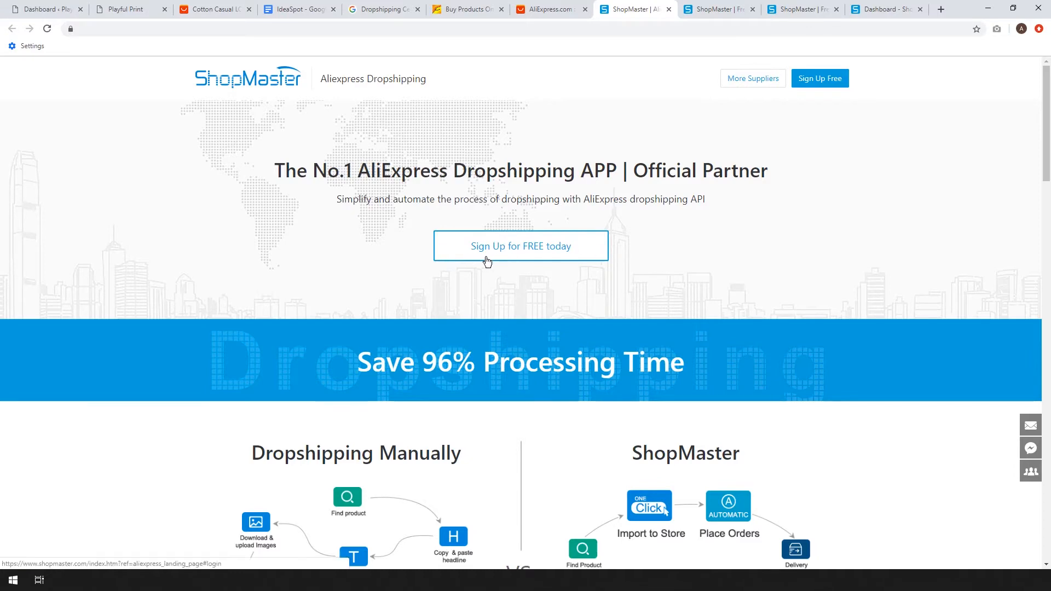
{"action": "left_click", "coordinate": [707, 9]}
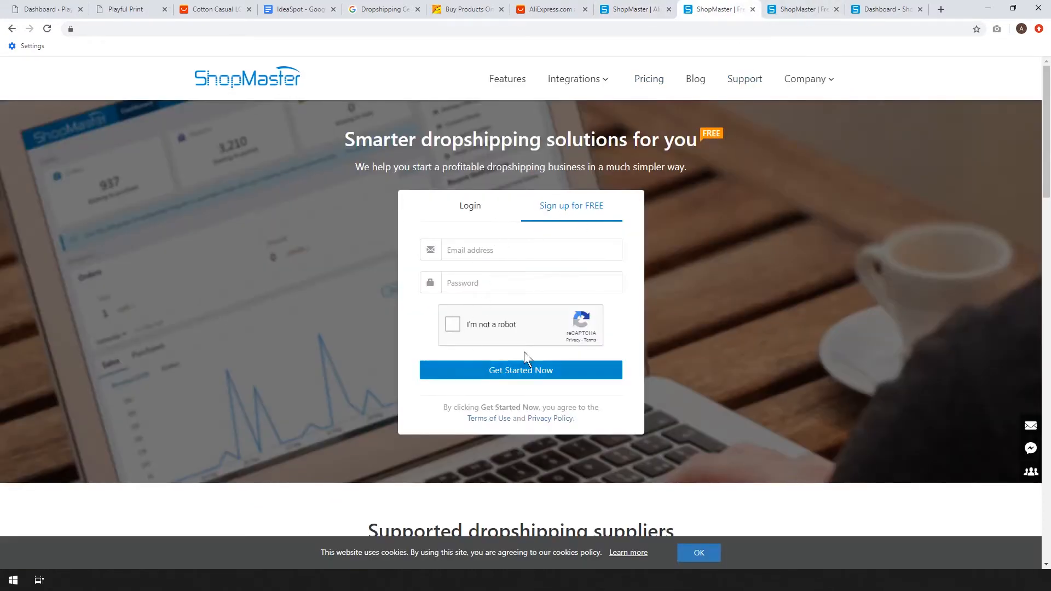
{"action": "left_click", "coordinate": [813, 7]}
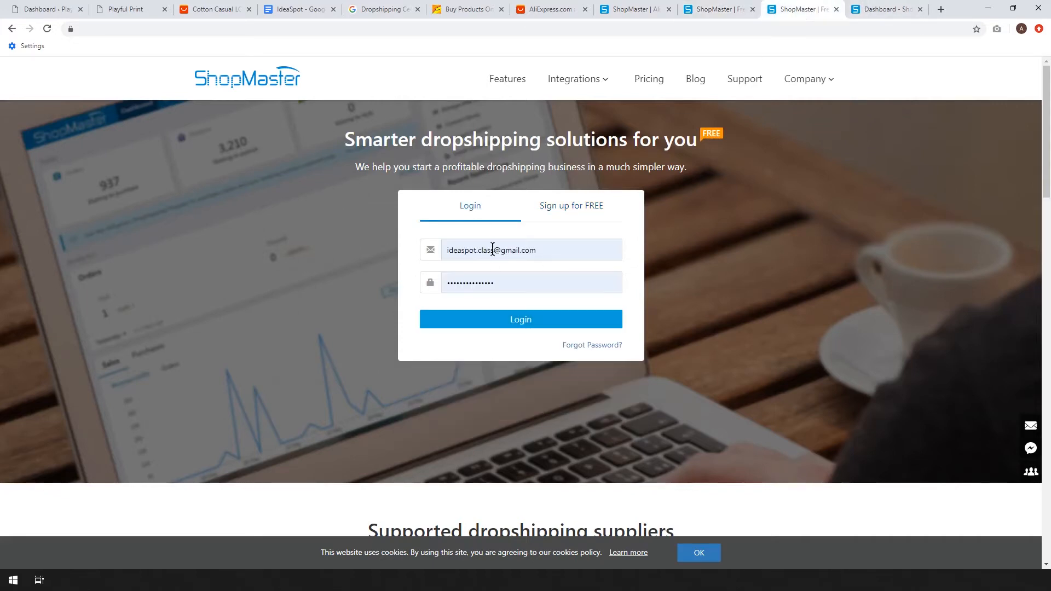
{"action": "left_click", "coordinate": [871, 7]}
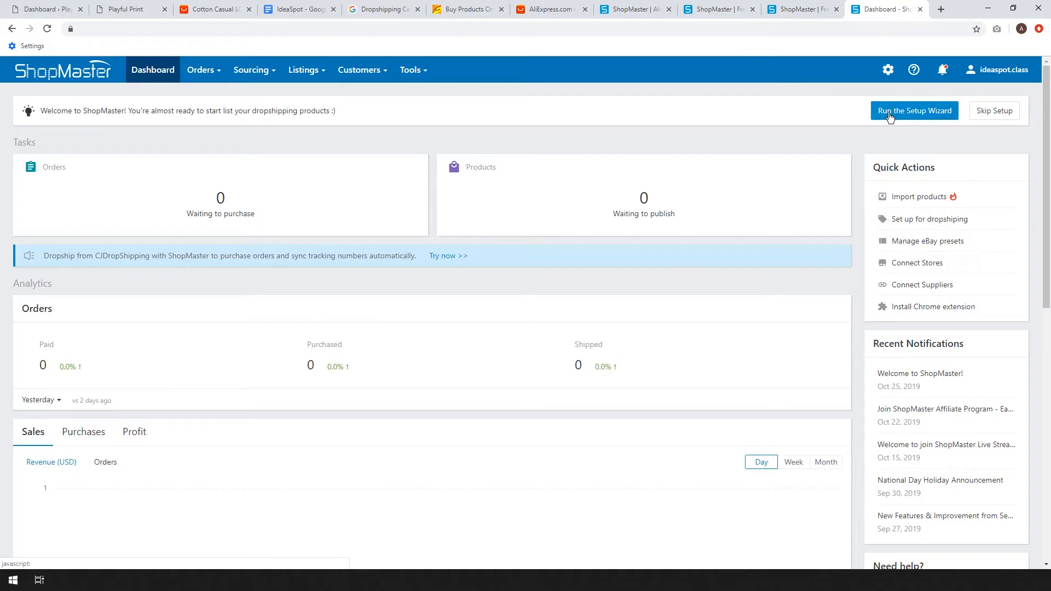
Start the ShopMaster Setup Wizard and choose WooCommerce as the sales channel.
{"action": "left_click", "coordinate": [918, 75]}
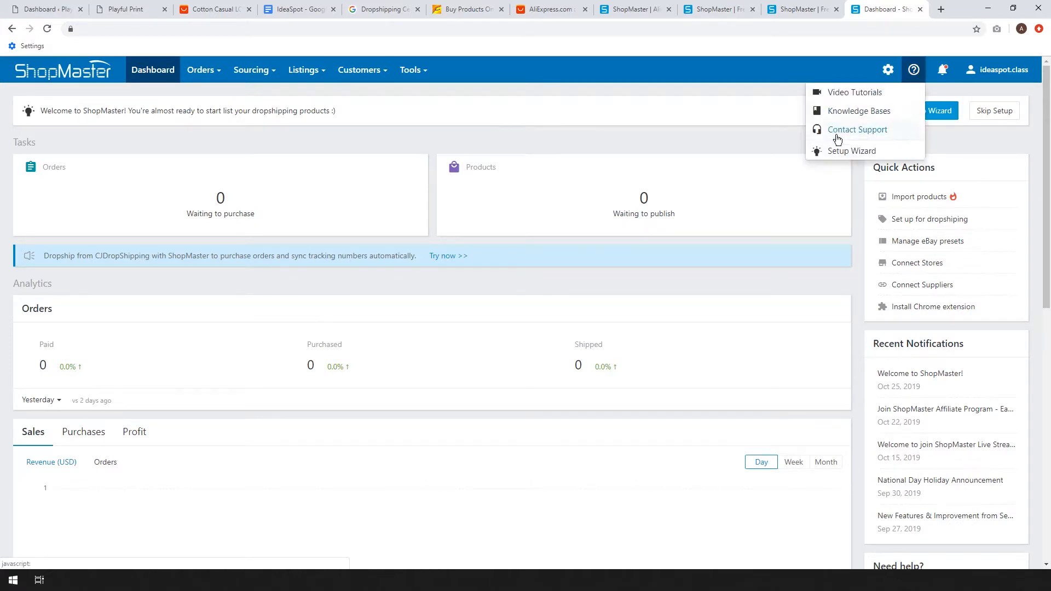
{"action": "left_click", "coordinate": [844, 152]}
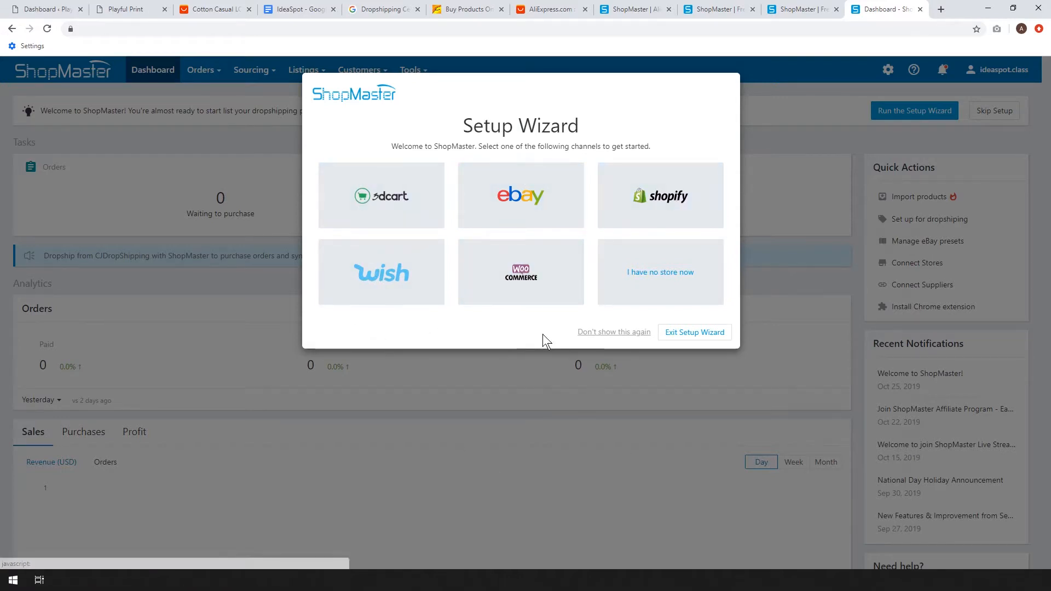
{"action": "left_click", "coordinate": [522, 275]}
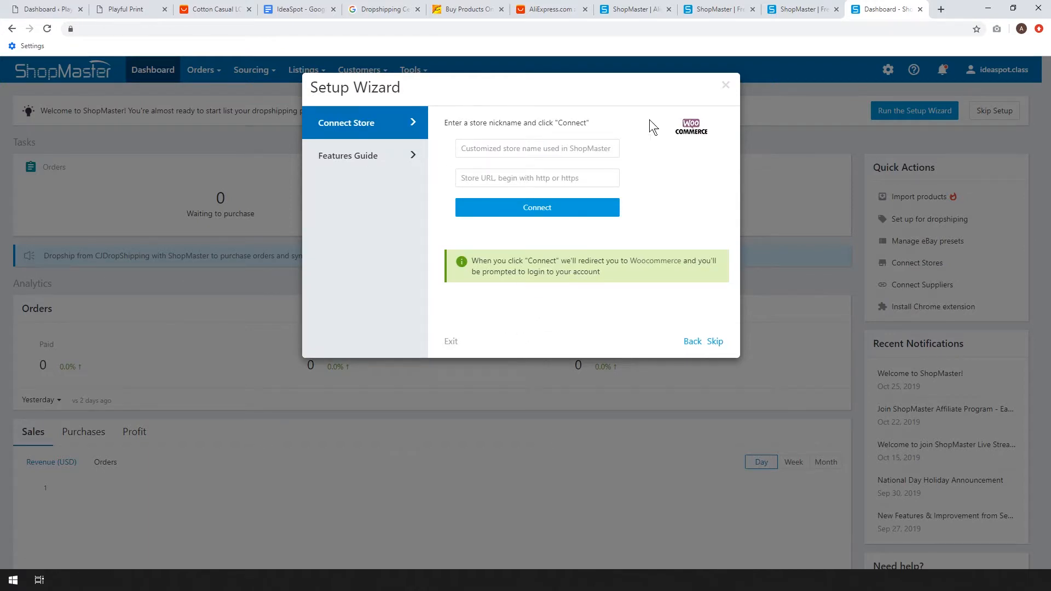
Set the store nickname to Playful Print in the Setup Wizard.
{"action": "left_click", "coordinate": [526, 145]}
{"action": "type", "text": "Playf"}
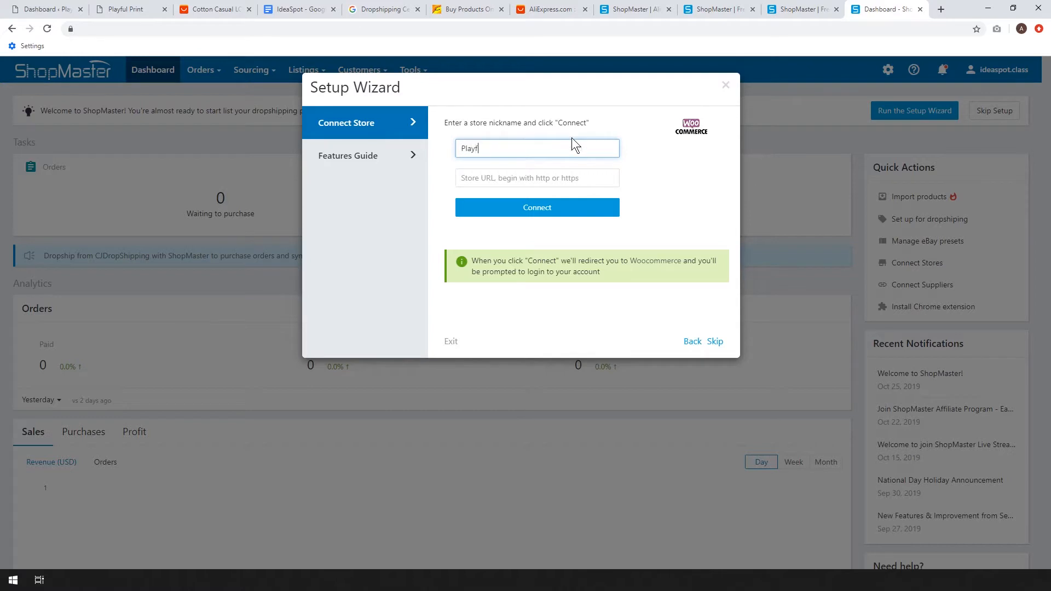
{"action": "type", "text": "ul Print"}
{"action": "key", "text": "Tab"}
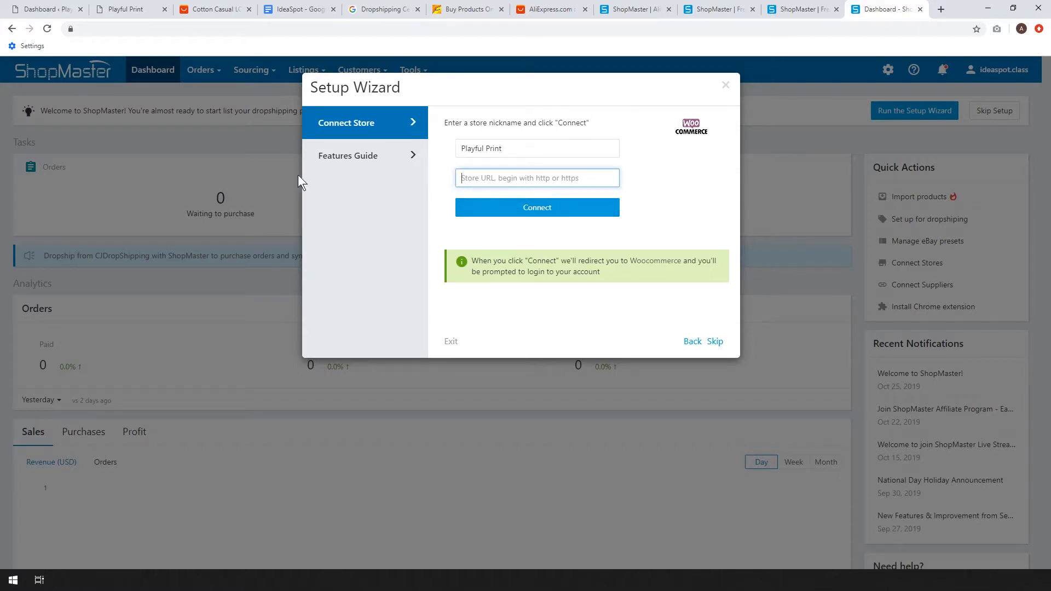
{"action": "left_click", "coordinate": [55, 10]}
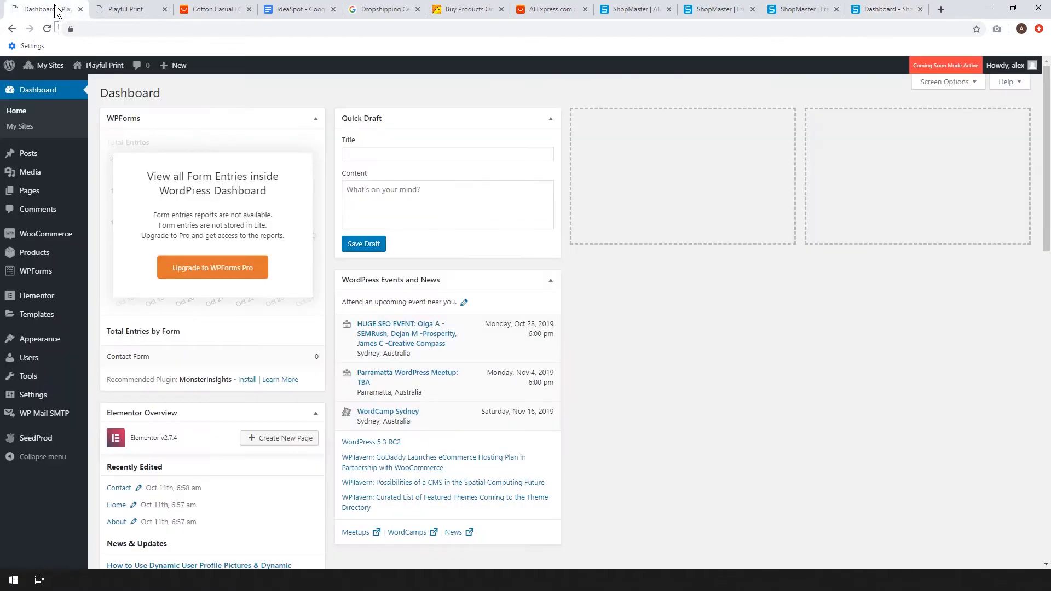
{"action": "left_click", "coordinate": [884, 9]}
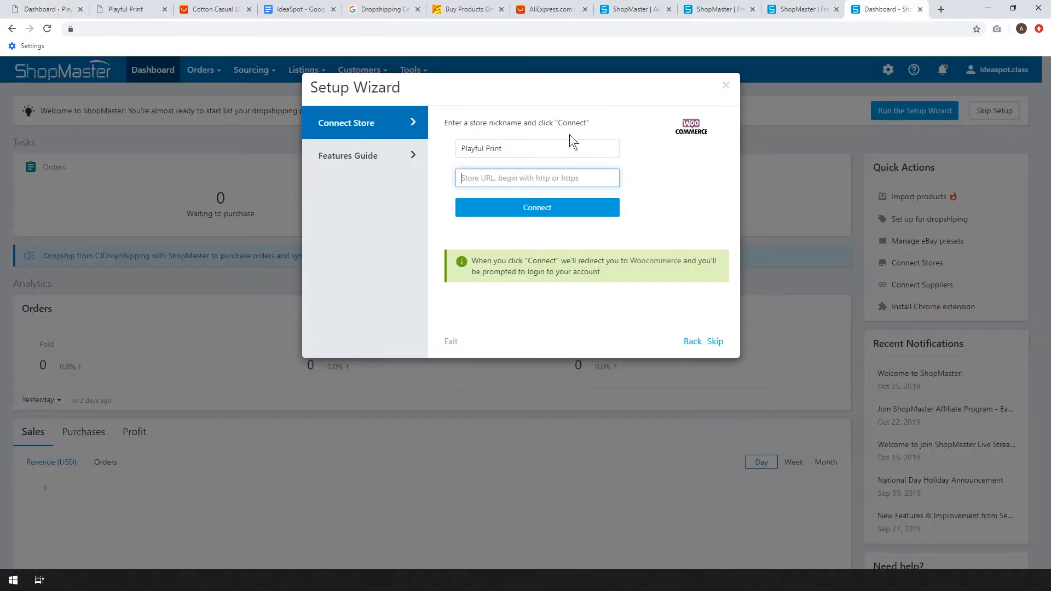
{"action": "type", "text": "https://demo.ideaspot.site/wp-admin/"}
{"action": "left_click_drag", "start_coordinate": [553, 176], "coordinate": [609, 175]}
{"action": "key", "text": "BackSpace"}
Connect the store and approve ShopMaster's read/write access request in WooCommerce.
{"action": "left_click", "coordinate": [515, 208]}
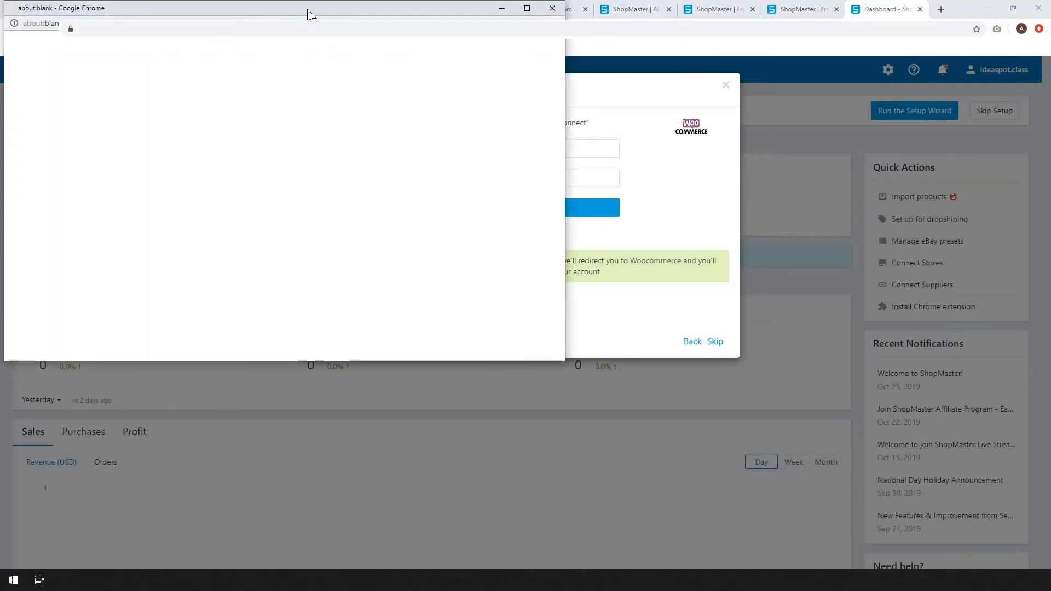
{"action": "scroll", "coordinate": [525, 237], "scroll_direction": "down", "scroll_amount": 2}
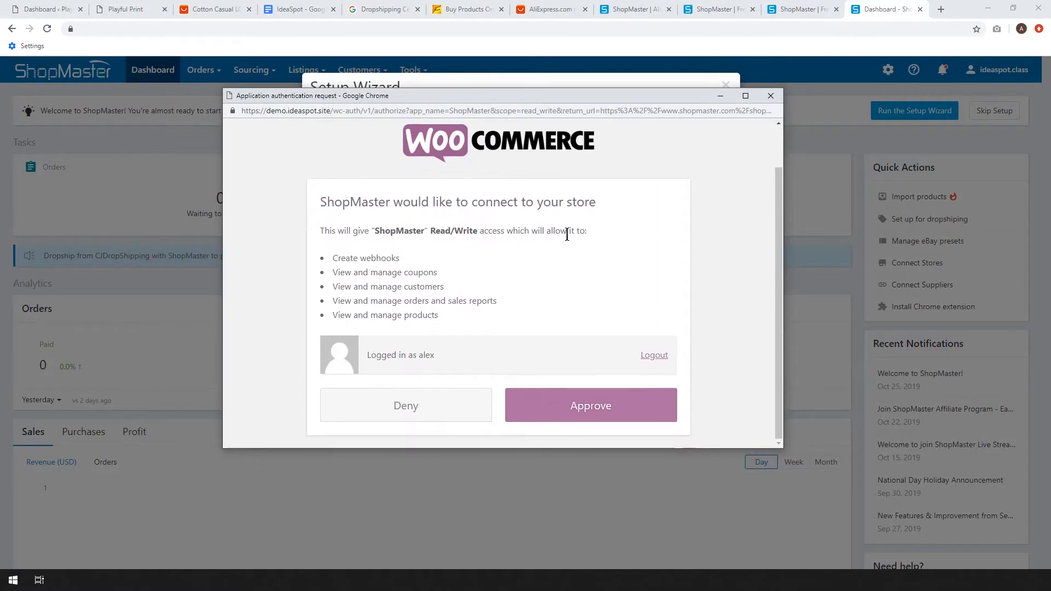
{"action": "left_click", "coordinate": [591, 405]}
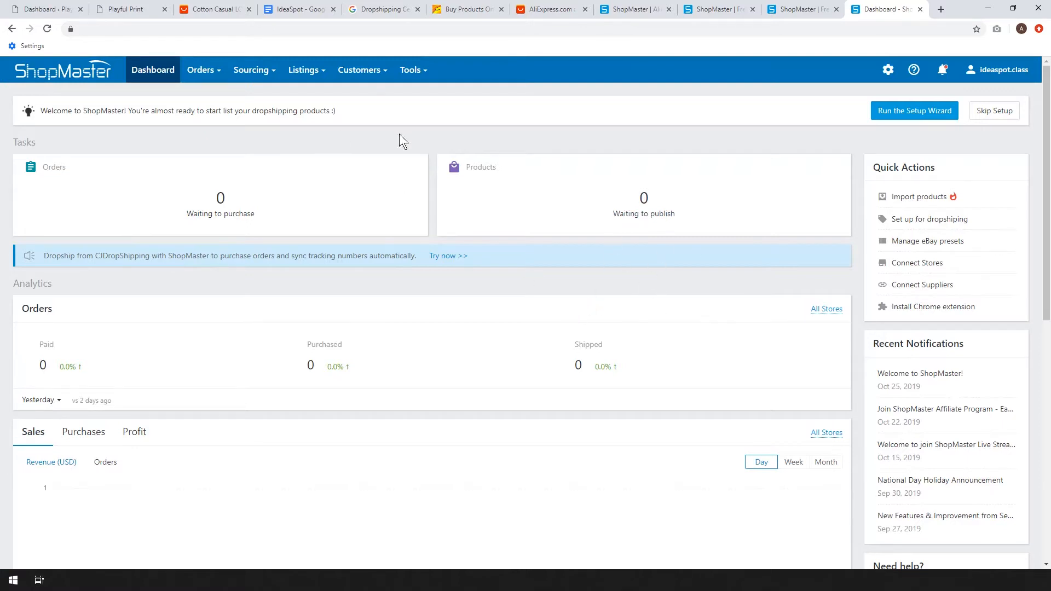
{"action": "left_click", "coordinate": [218, 8]}
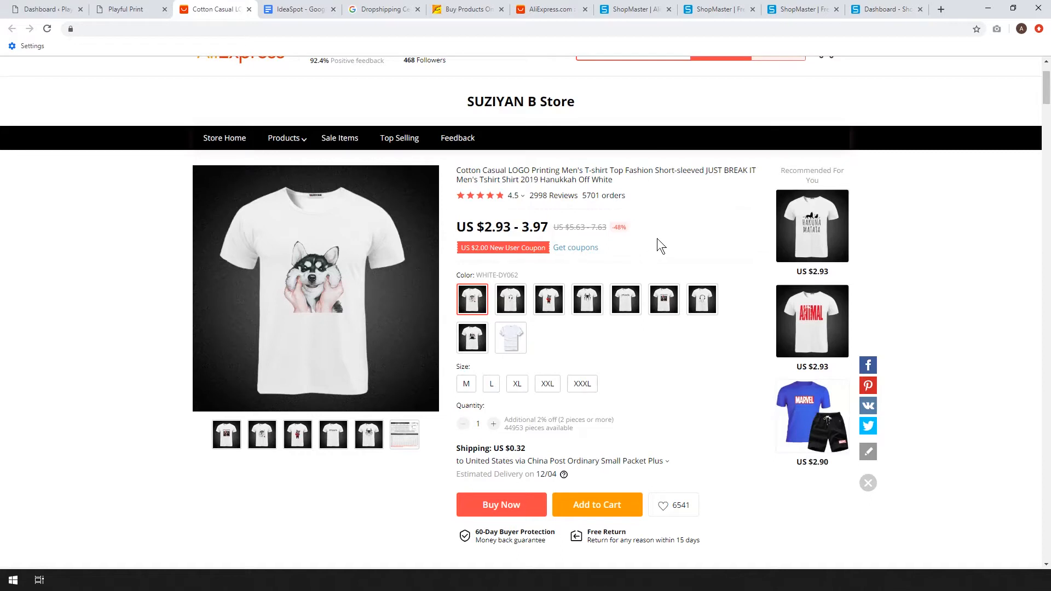
{"action": "left_click", "coordinate": [889, 8]}
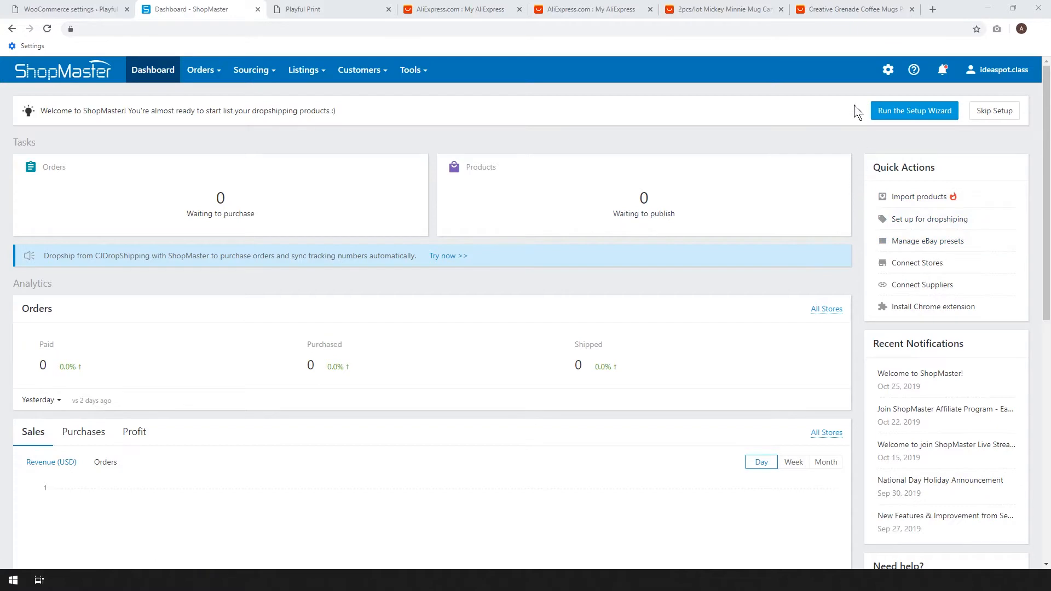
Connect the AliExpress account as a supplier, choosing the option for having already joined the AliExpress Dropshipping Program.
{"action": "left_click", "coordinate": [888, 73]}
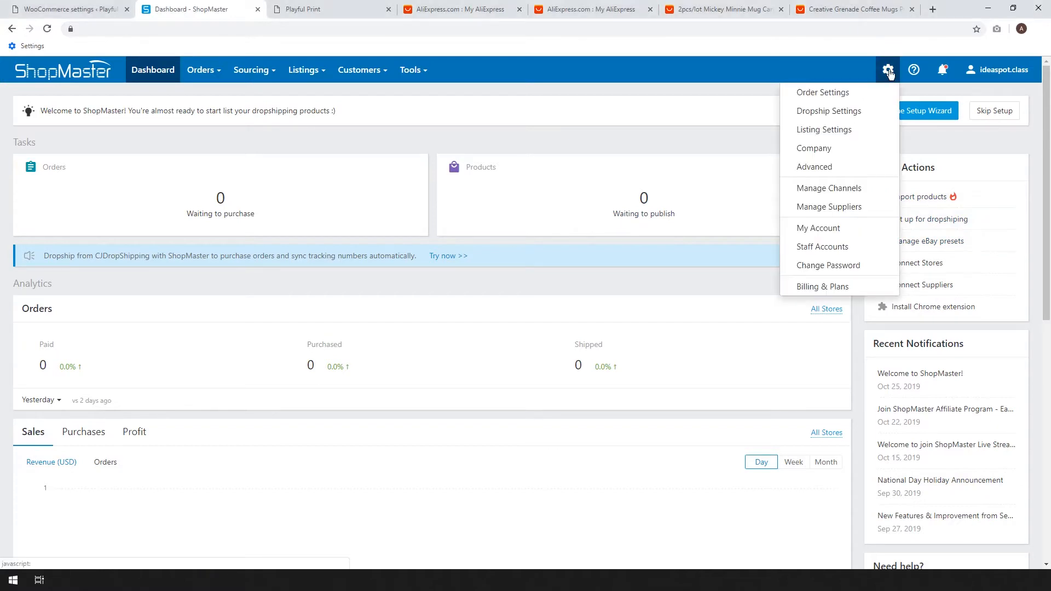
{"action": "left_click", "coordinate": [818, 208]}
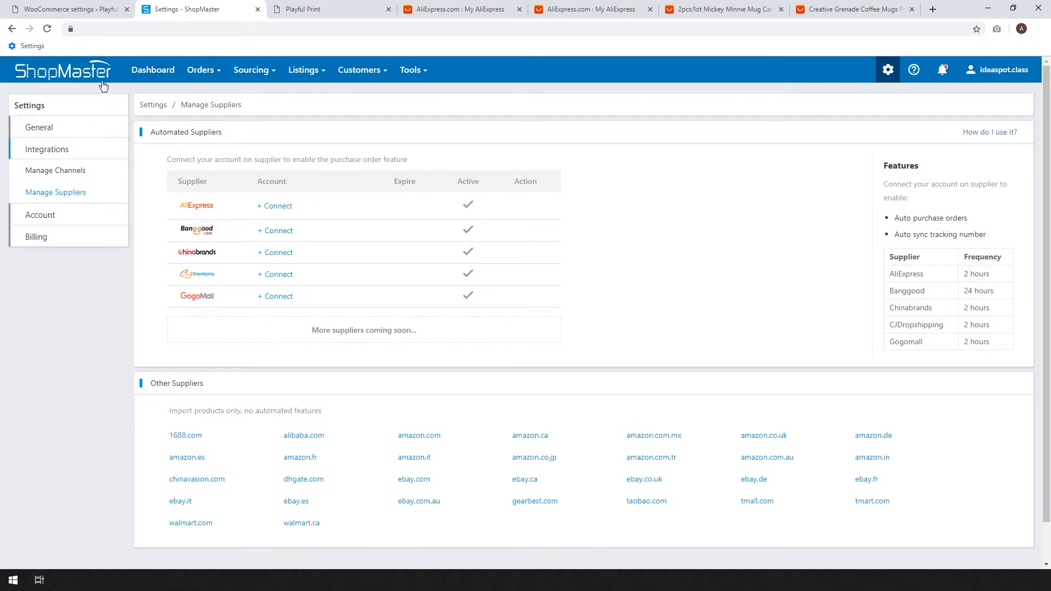
{"action": "left_click", "coordinate": [271, 206]}
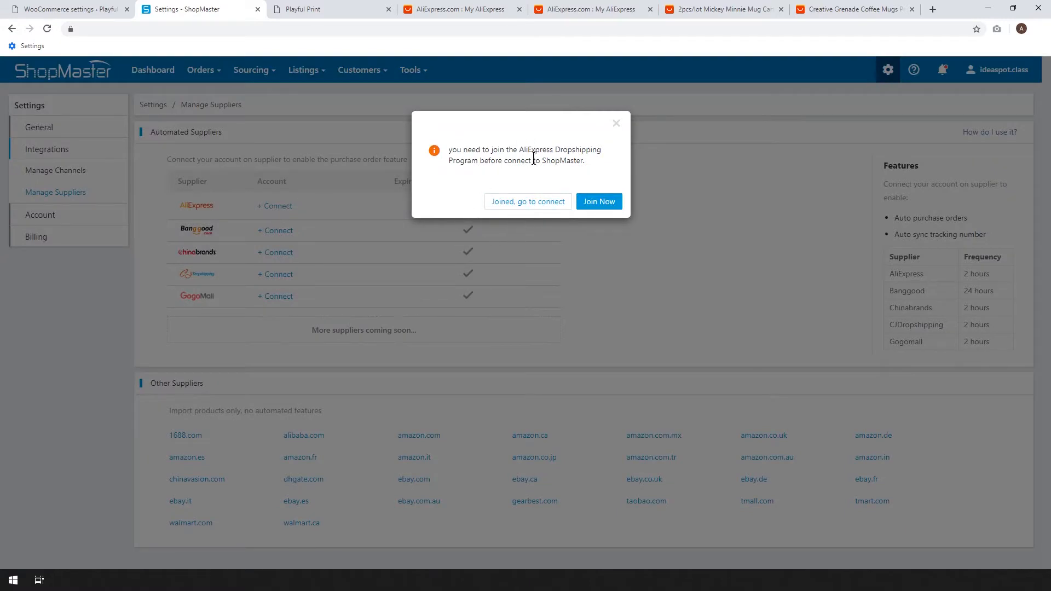
{"action": "left_click", "coordinate": [516, 204]}
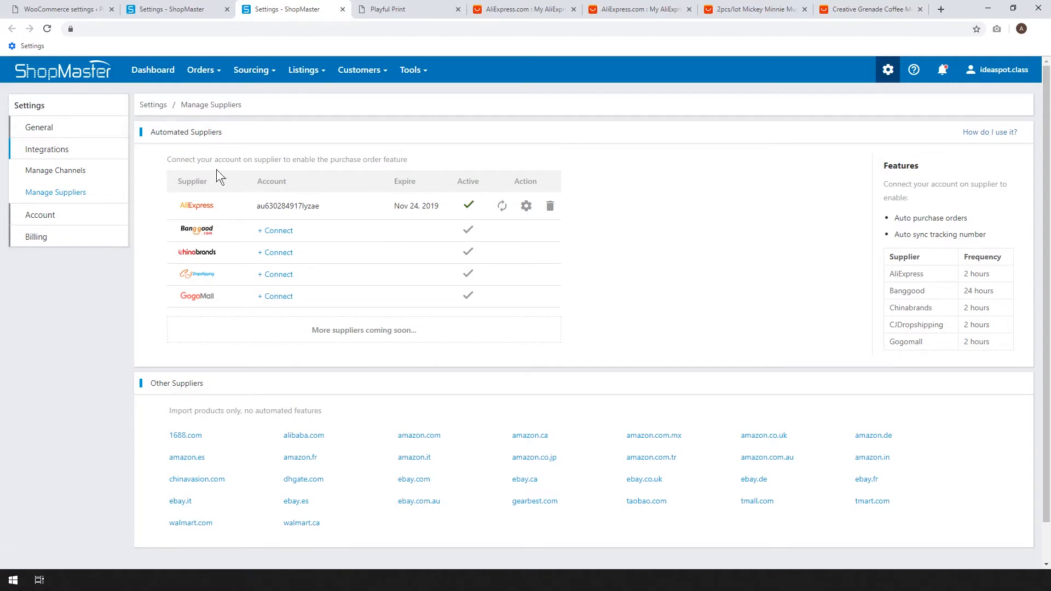
Check ShopMaster's connected channels and suppliers against the general settings and currency options in WooCommerce, and return to ShopMaster.
{"action": "left_click", "coordinate": [50, 173]}
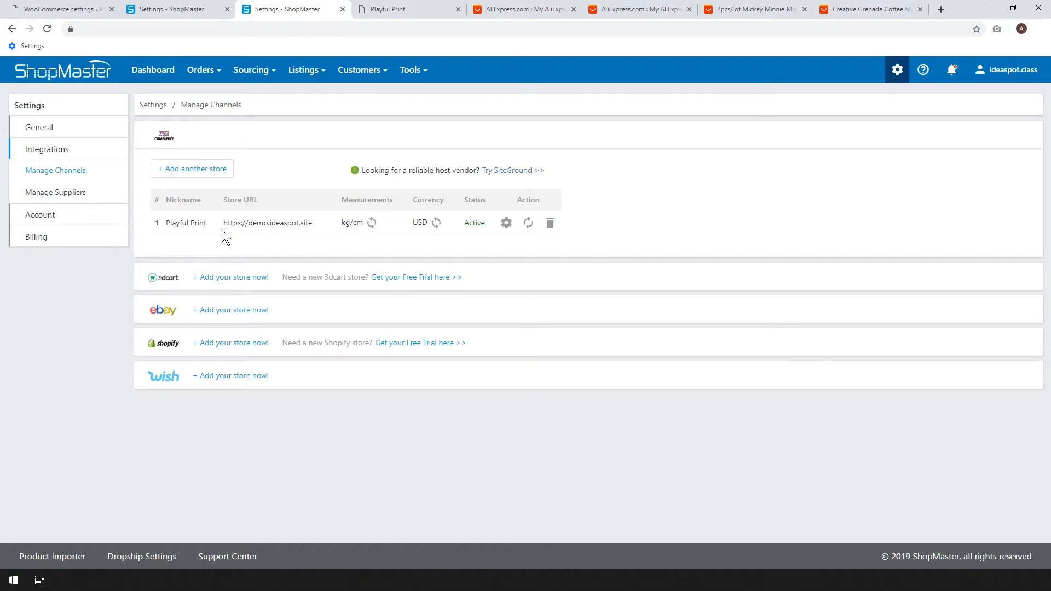
{"action": "left_click", "coordinate": [81, 194]}
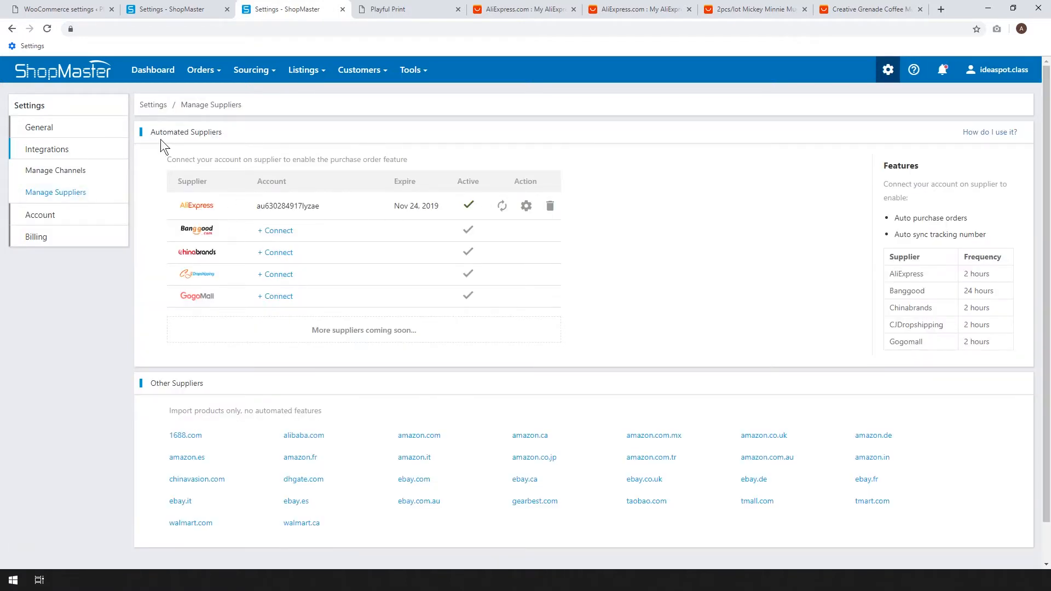
{"action": "left_click", "coordinate": [79, 16]}
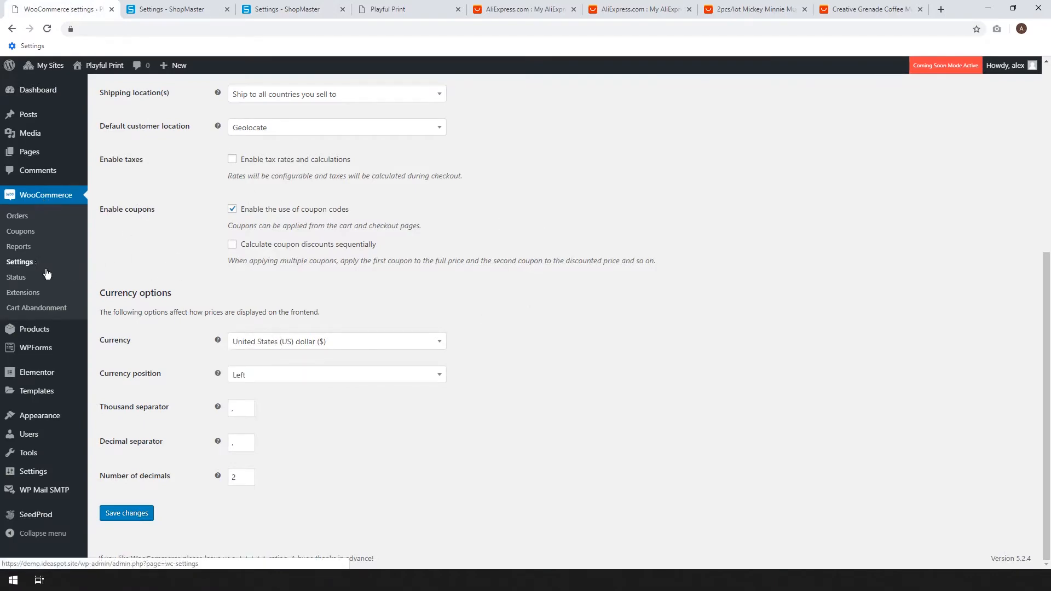
{"action": "scroll", "coordinate": [822, 301], "scroll_direction": "up", "scroll_amount": 6}
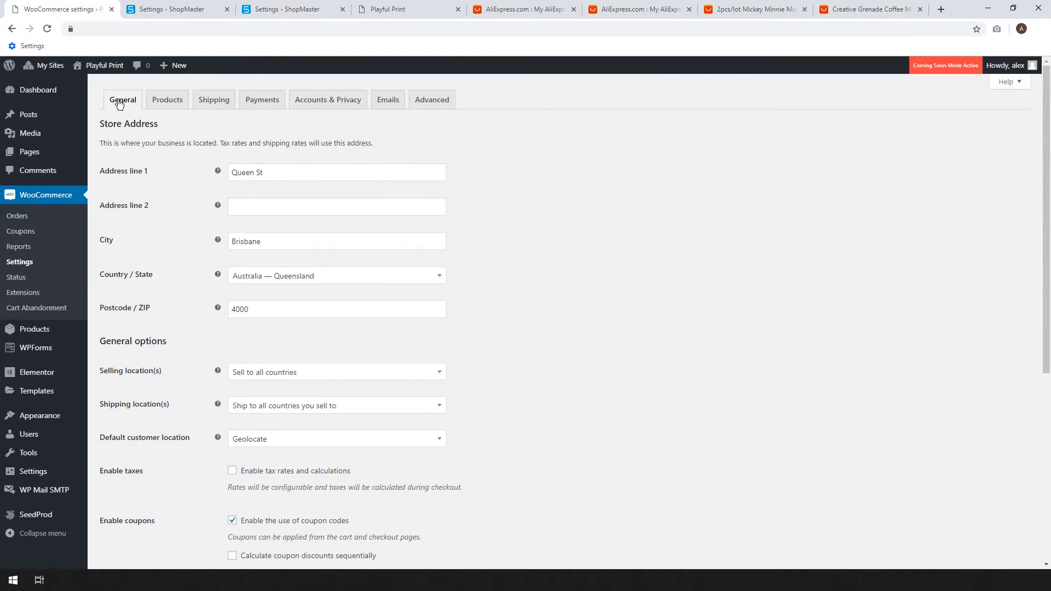
{"action": "scroll", "coordinate": [130, 140], "scroll_direction": "down", "scroll_amount": 6}
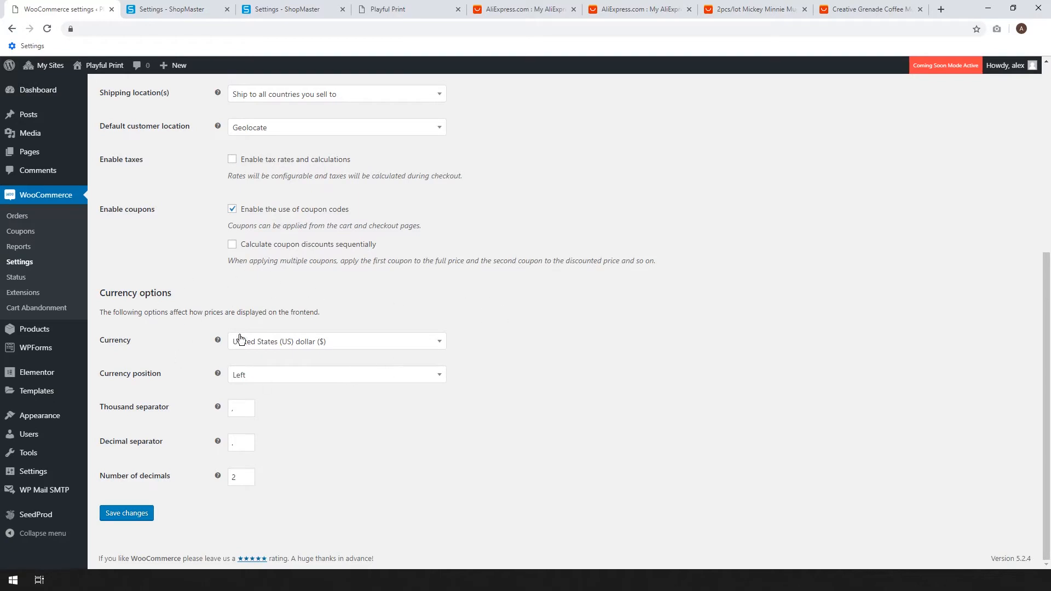
{"action": "left_click", "coordinate": [180, 7]}
{"action": "left_click", "coordinate": [269, 11]}
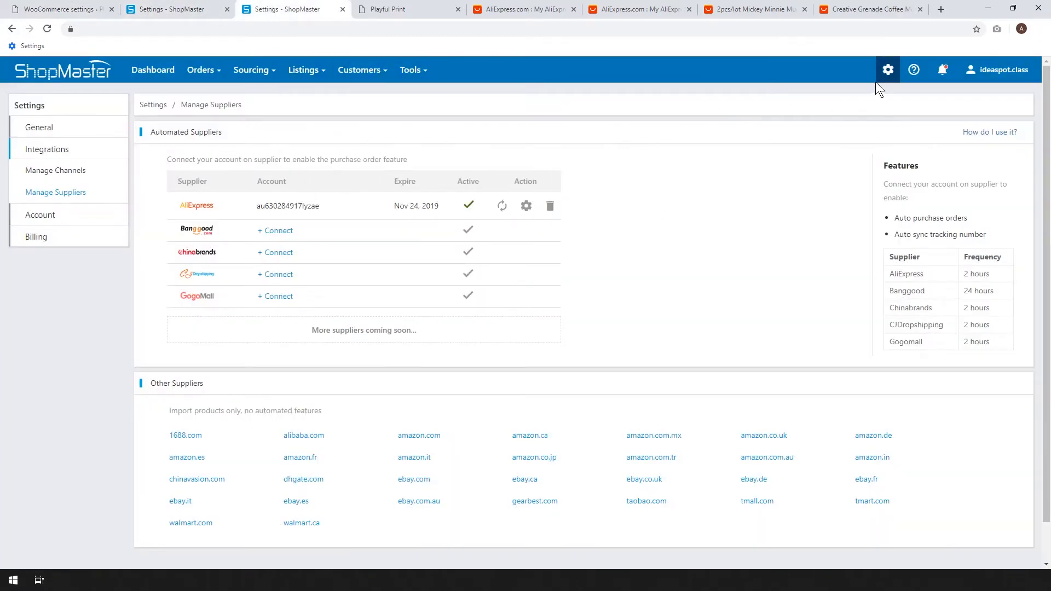
Set Playful Print [Woocommerce] as the default store in the dropship general settings, with the Original description preference, and save.
{"action": "mouse_move", "coordinate": [886, 74]}
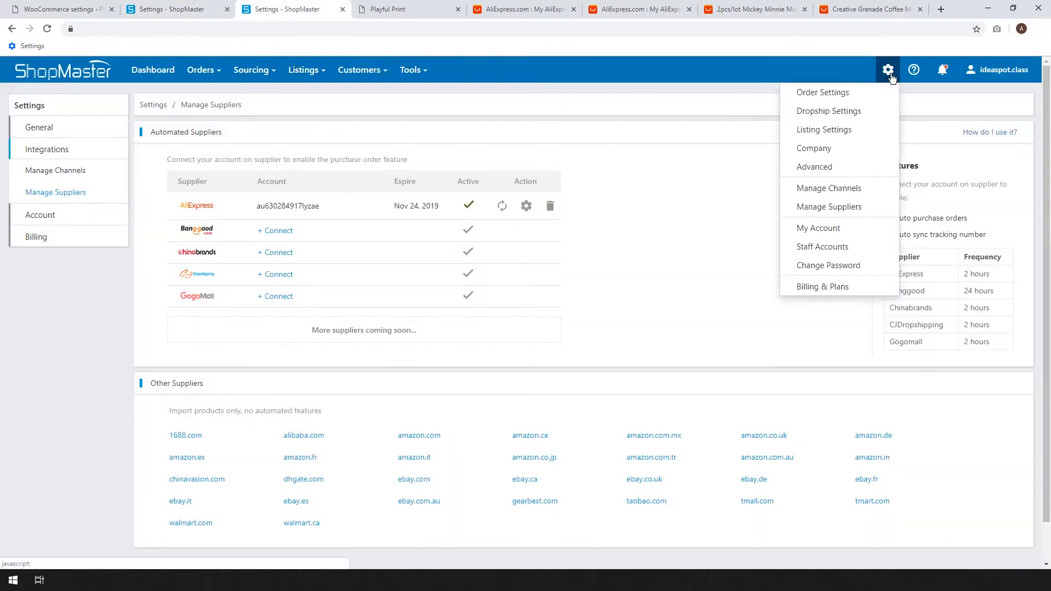
{"action": "left_click", "coordinate": [813, 115]}
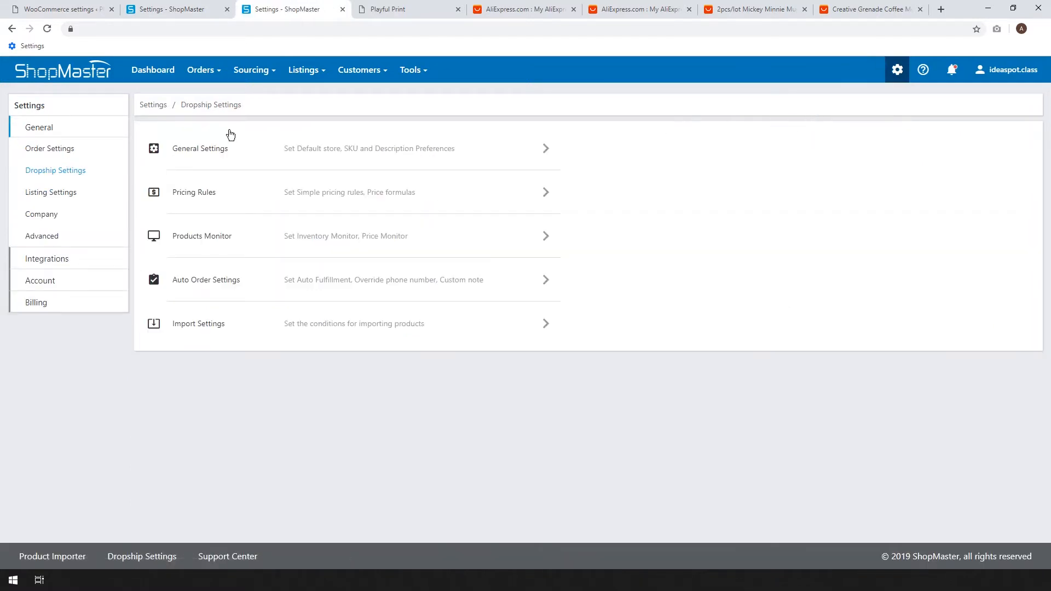
{"action": "left_click", "coordinate": [219, 152]}
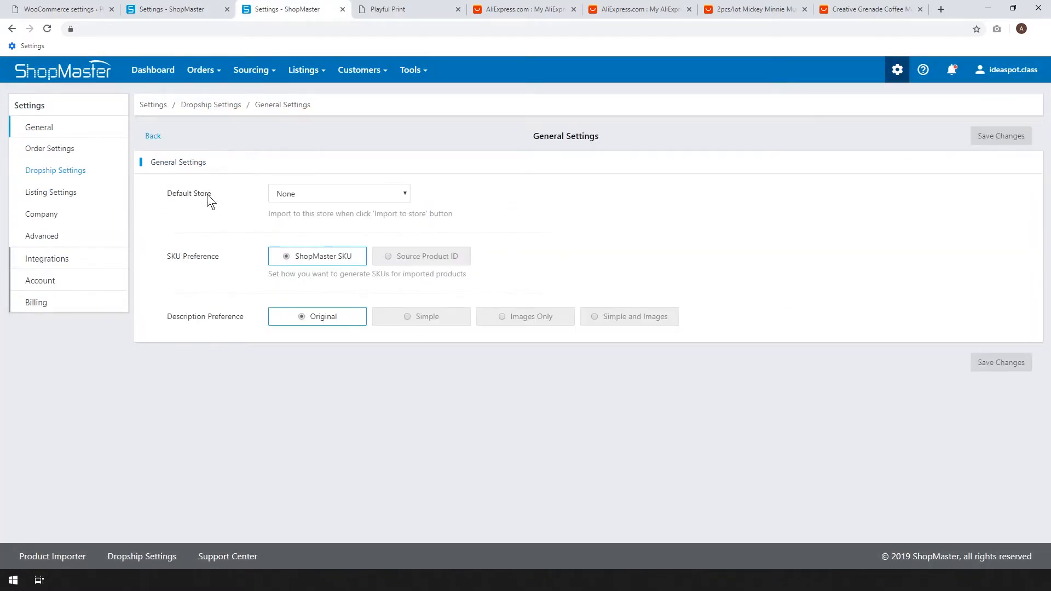
{"action": "left_click", "coordinate": [356, 192]}
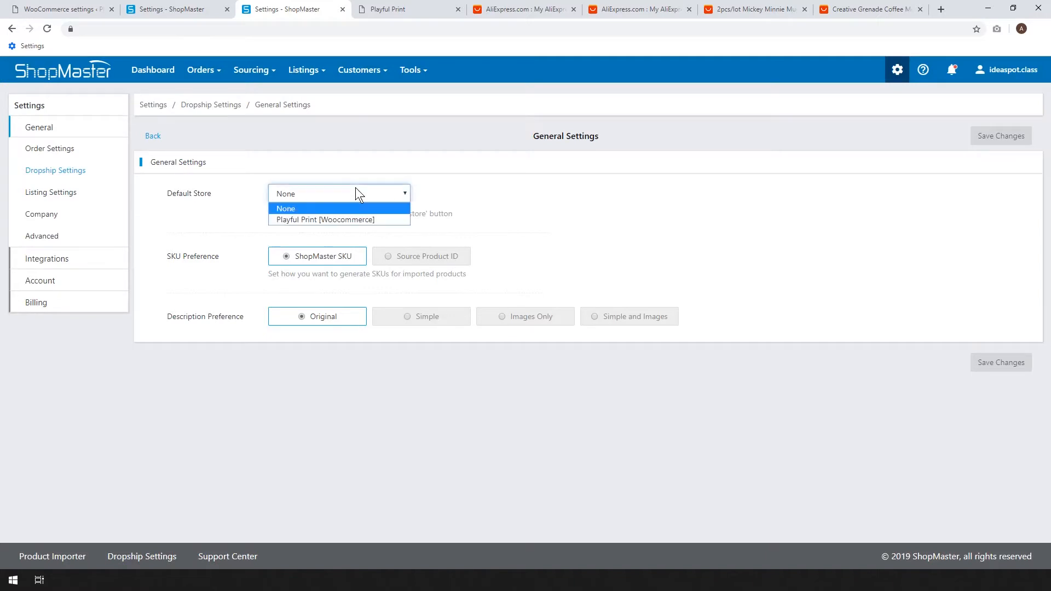
{"action": "left_click", "coordinate": [306, 220]}
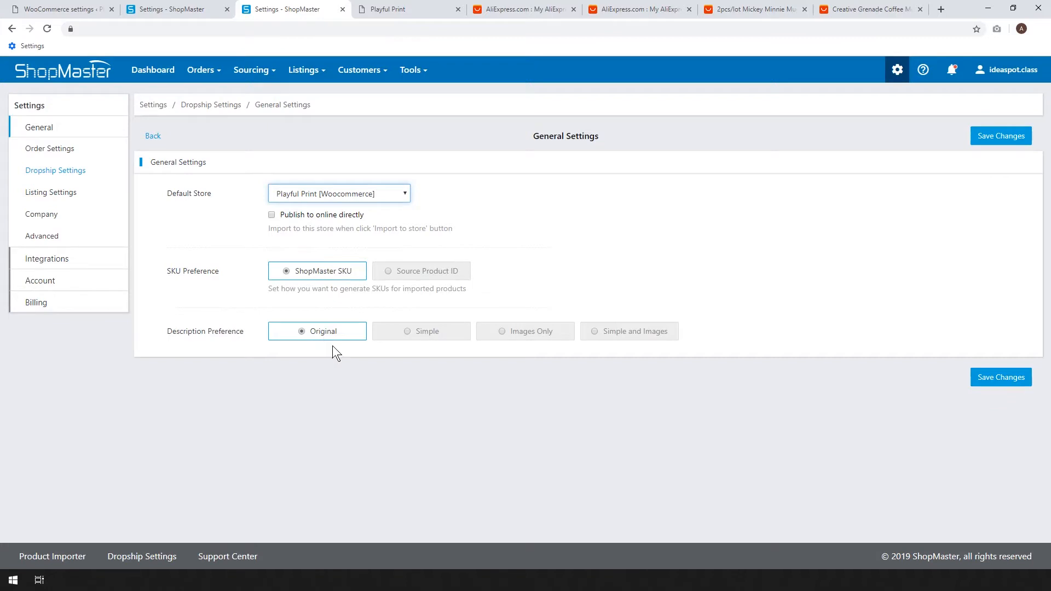
{"action": "left_click", "coordinate": [542, 333]}
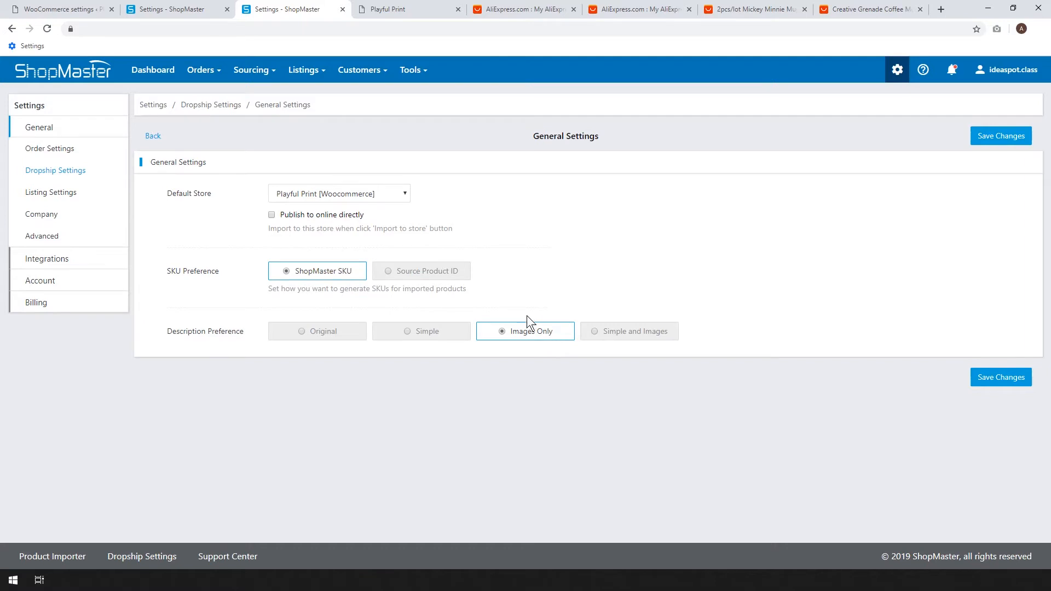
{"action": "left_click", "coordinate": [320, 332]}
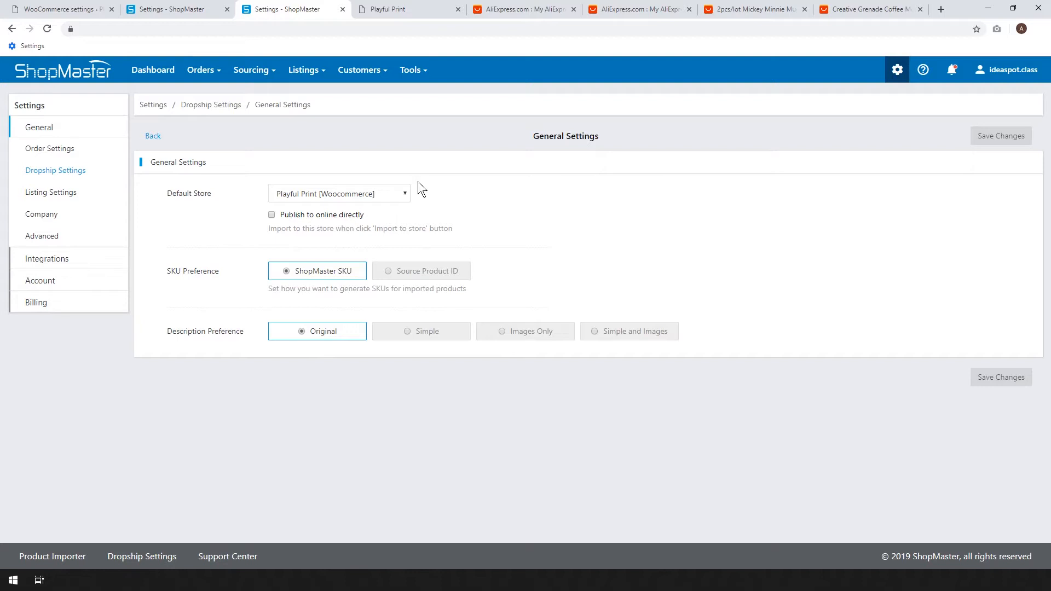
Review the WooCommerce listing options, the company information, and the default currency and country settings.
{"action": "left_click", "coordinate": [71, 202]}
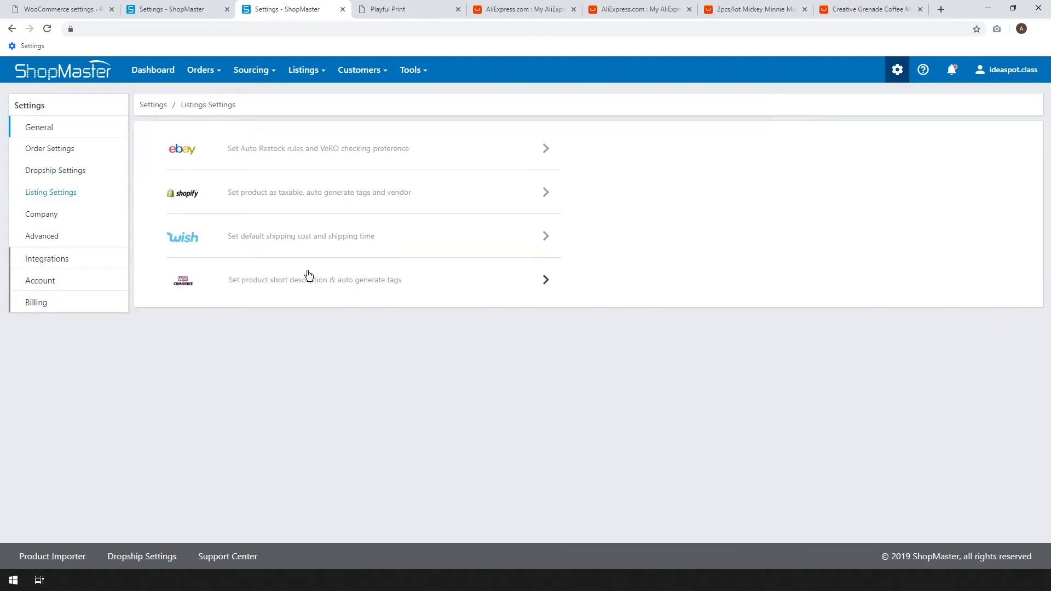
{"action": "left_click", "coordinate": [298, 288]}
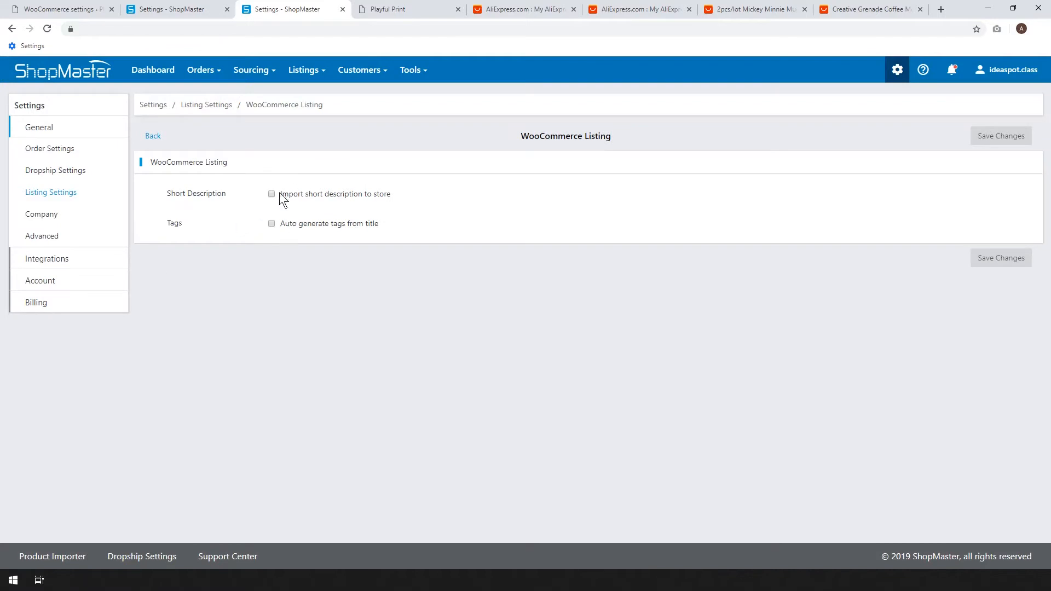
{"action": "left_click", "coordinate": [72, 221]}
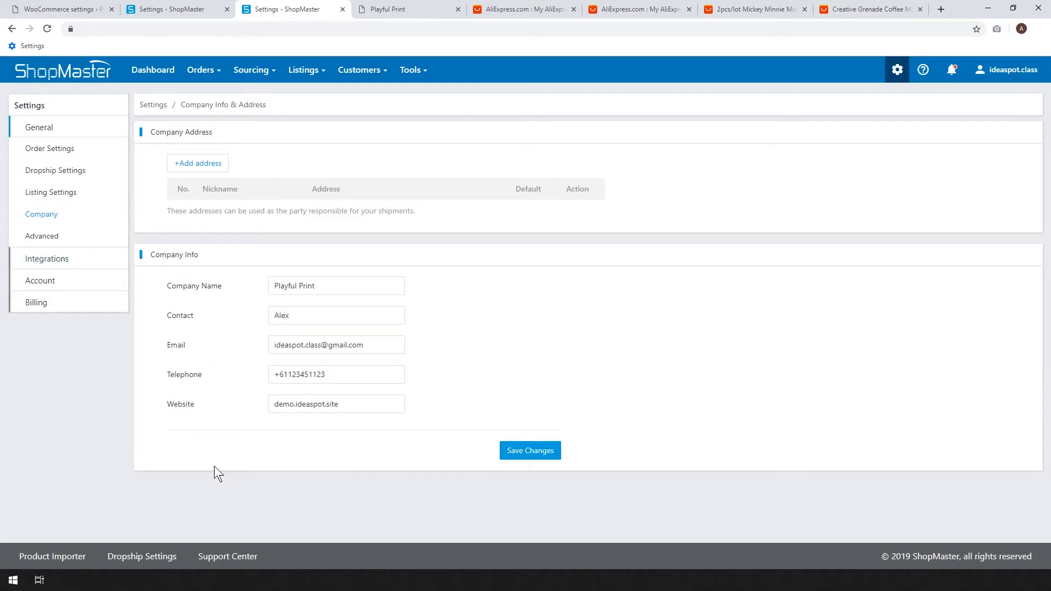
{"action": "left_click", "coordinate": [58, 241]}
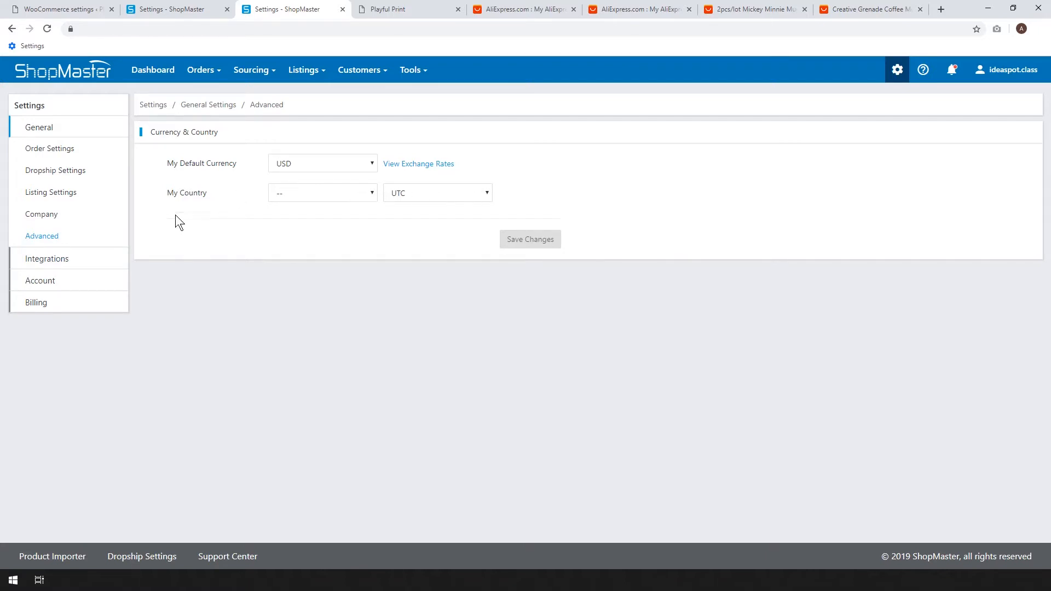
Switch the dropship pricing rules to Price formulas mode and open the list of formulas for management.
{"action": "left_click", "coordinate": [70, 172]}
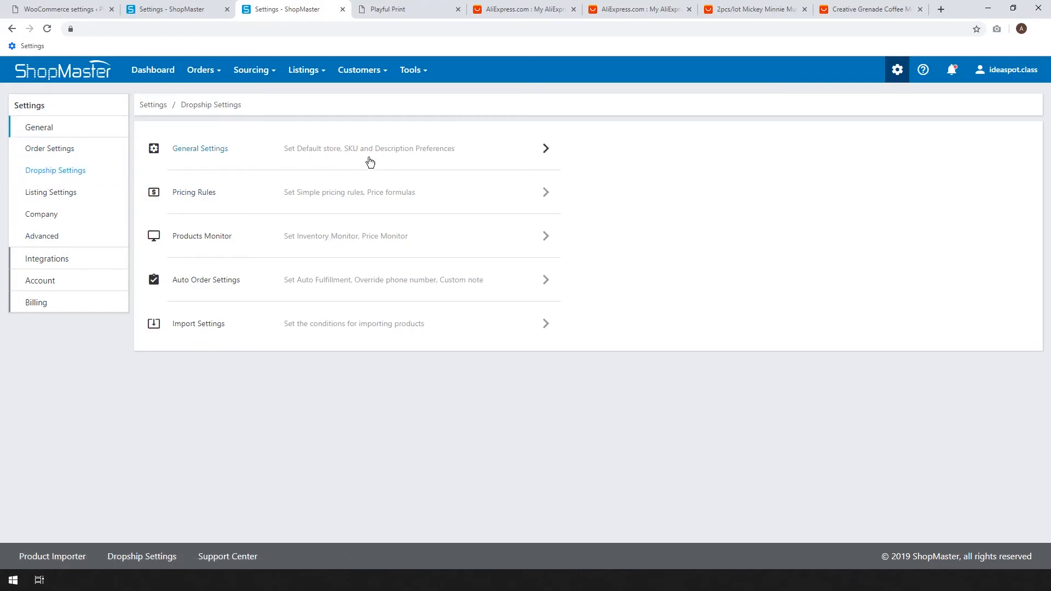
{"action": "left_click", "coordinate": [191, 198]}
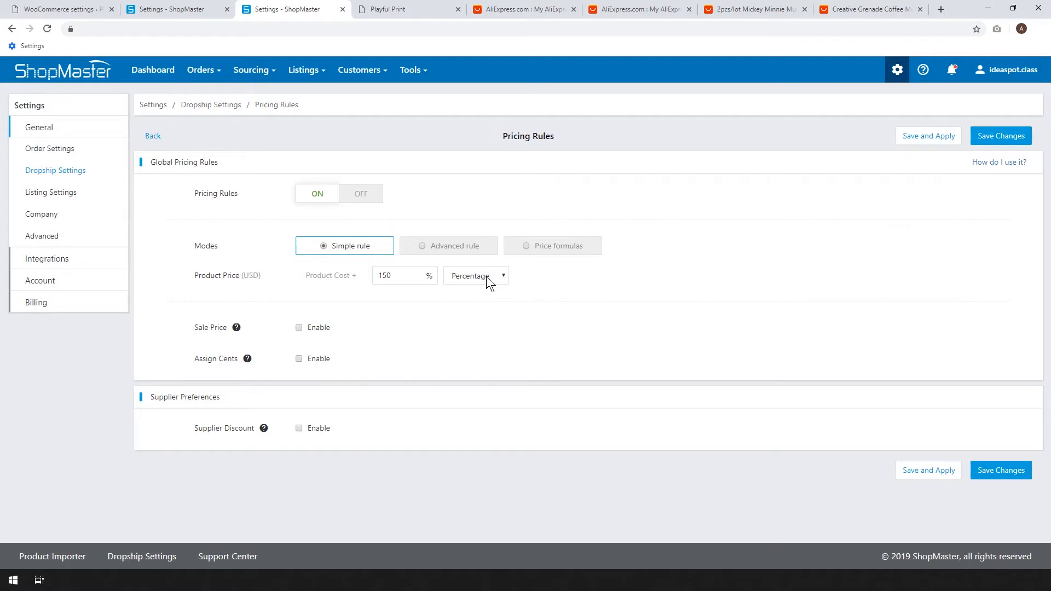
{"action": "left_click", "coordinate": [530, 246]}
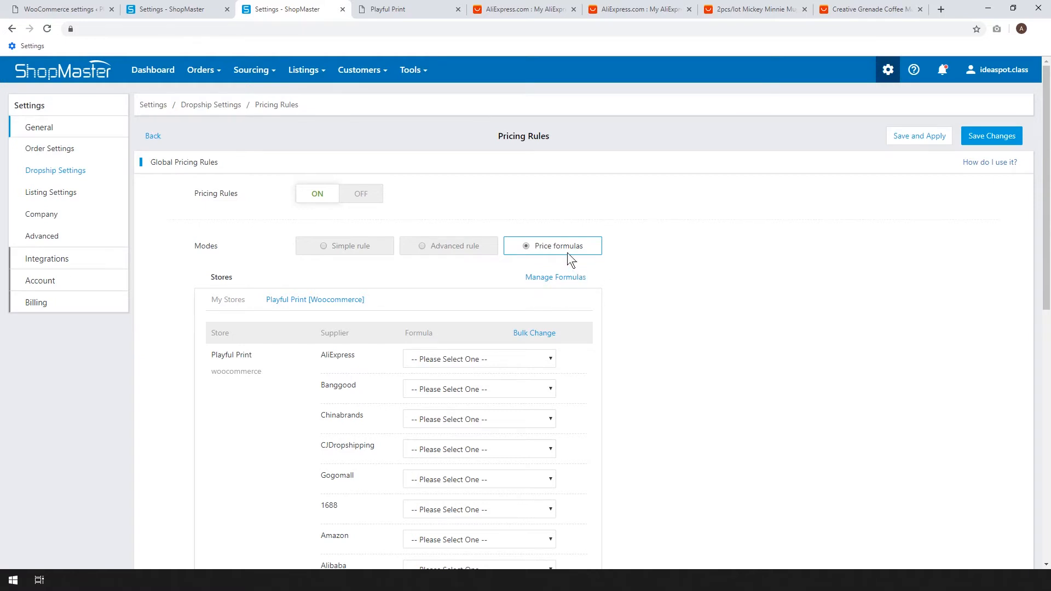
{"action": "left_click", "coordinate": [544, 279]}
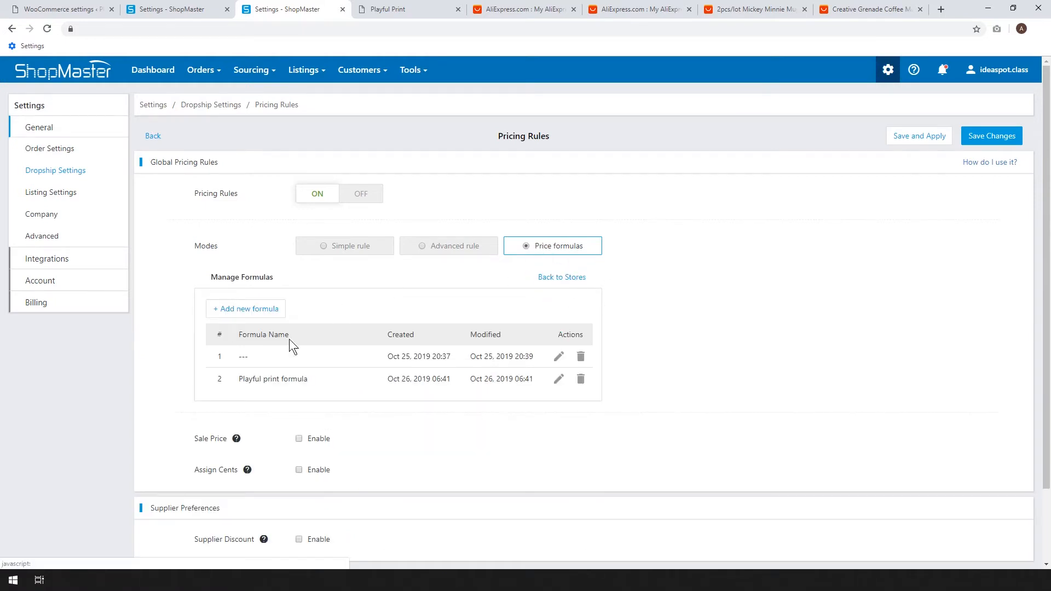
Try to delete the existing Playful print formula.
{"action": "left_click", "coordinate": [581, 381]}
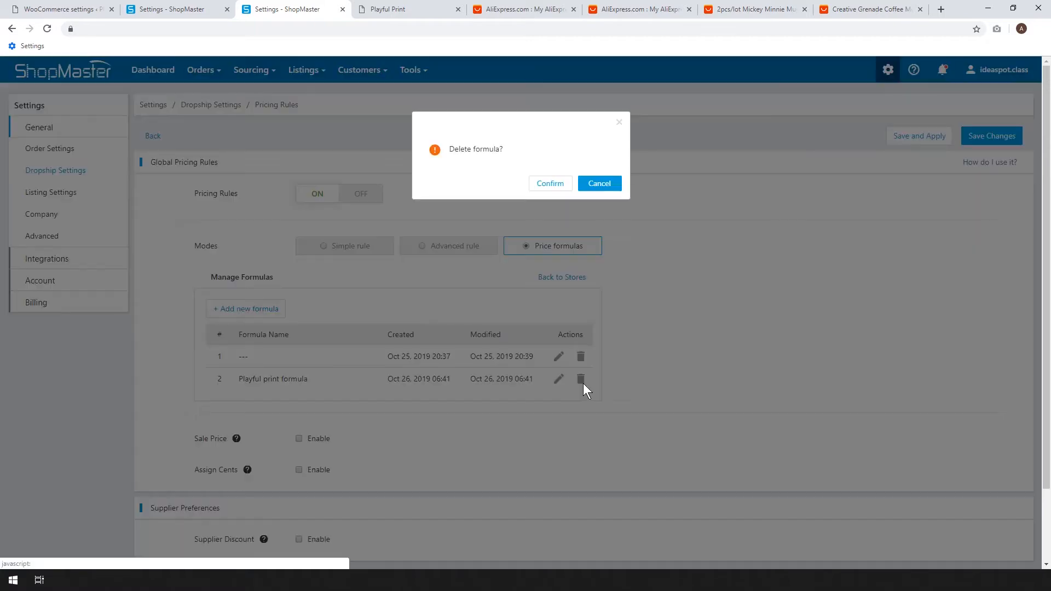
{"action": "left_click", "coordinate": [549, 184]}
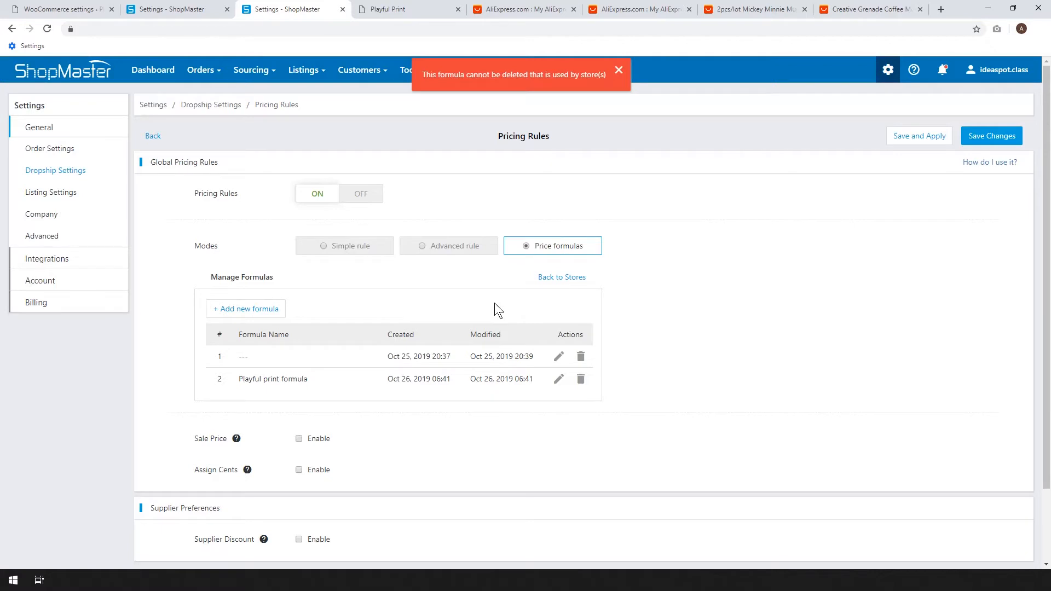
Add a new price formula named Playful Print v2.
{"action": "left_click", "coordinate": [229, 310]}
{"action": "left_click", "coordinate": [355, 121]}
{"action": "type", "text": "Playful Print v2"}
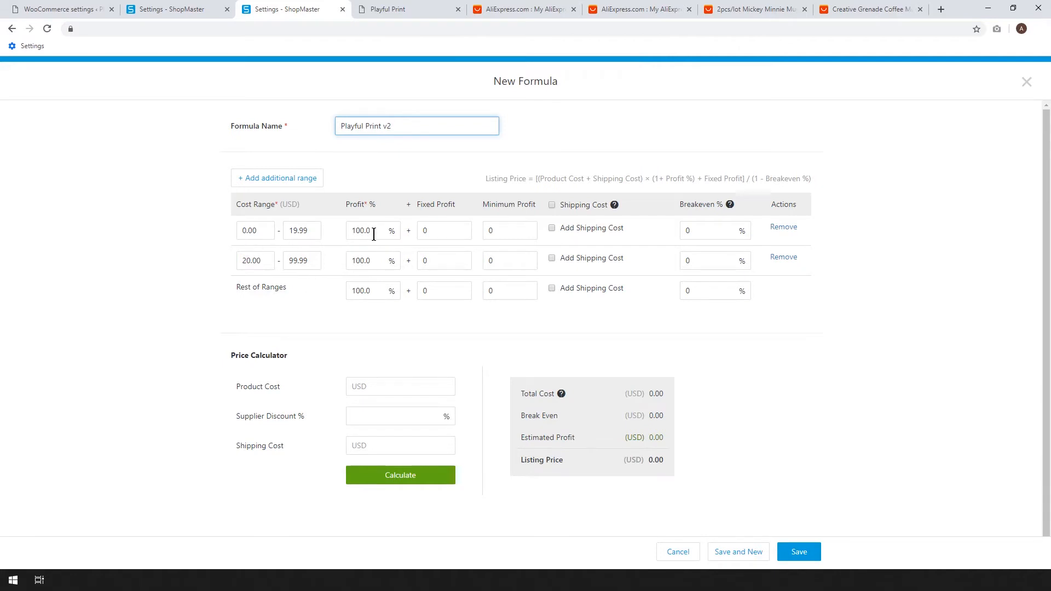
Include shipping cost in every cost range, and set the profit to 60% for 20.00–99.99 and 50% for the rest.
{"action": "left_click", "coordinate": [554, 230]}
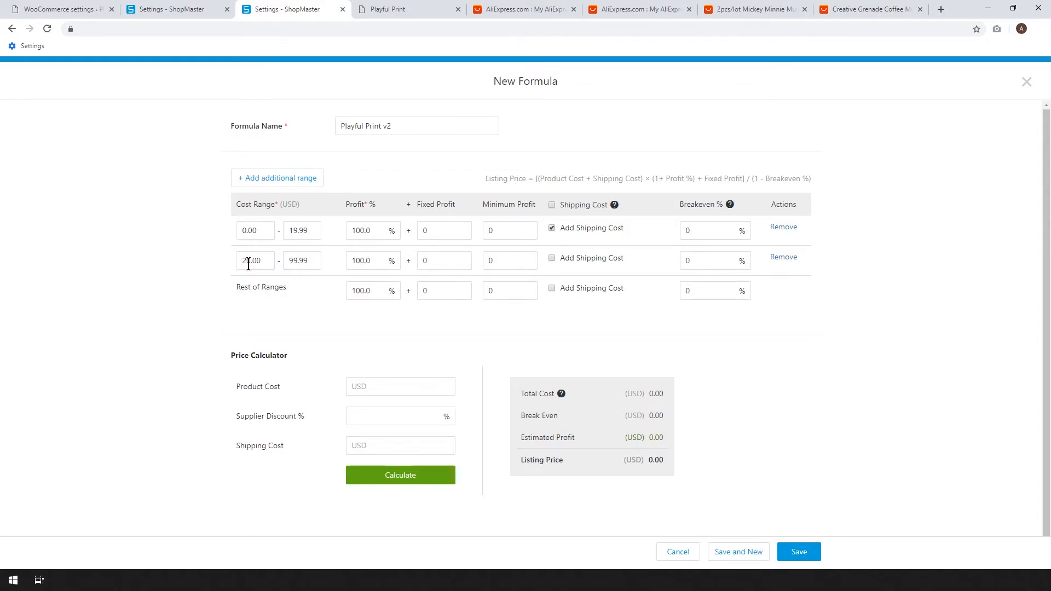
{"action": "left_click_drag", "start_coordinate": [365, 261], "coordinate": [316, 261]}
{"action": "type", "text": "60"}
{"action": "left_click", "coordinate": [580, 261]}
{"action": "left_click_drag", "start_coordinate": [364, 290], "coordinate": [297, 285]}
{"action": "type", "text": "50"}
{"action": "left_click", "coordinate": [580, 288]}
Calculate a test listing price for a product cost of 5 and shipping cost of 2, and save the formula.
{"action": "left_click", "coordinate": [406, 390]}
{"action": "type", "text": "5"}
{"action": "left_click", "coordinate": [379, 443]}
{"action": "type", "text": "2"}
{"action": "left_click", "coordinate": [392, 475]}
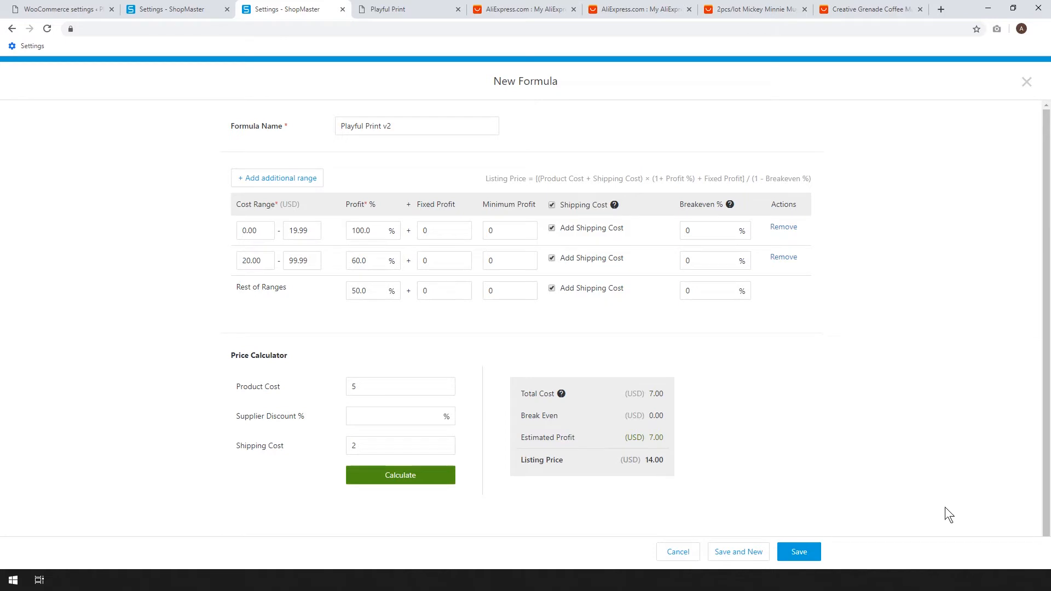
{"action": "left_click", "coordinate": [802, 554]}
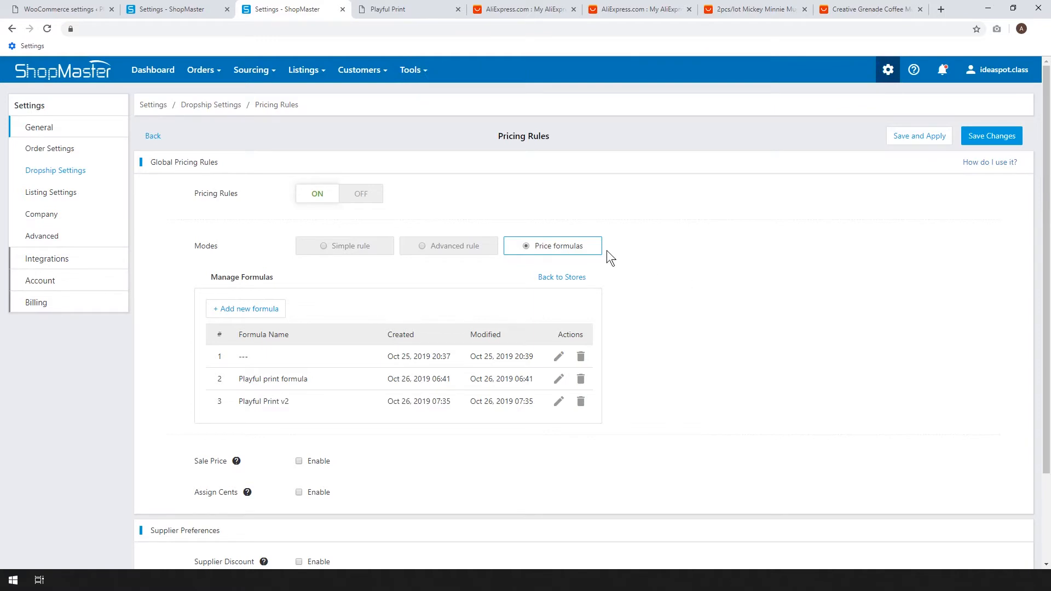
Enable Assign Cents with a value of 95 and try to save and apply the pricing rules.
{"action": "scroll", "coordinate": [744, 253], "scroll_direction": "down", "scroll_amount": 1}
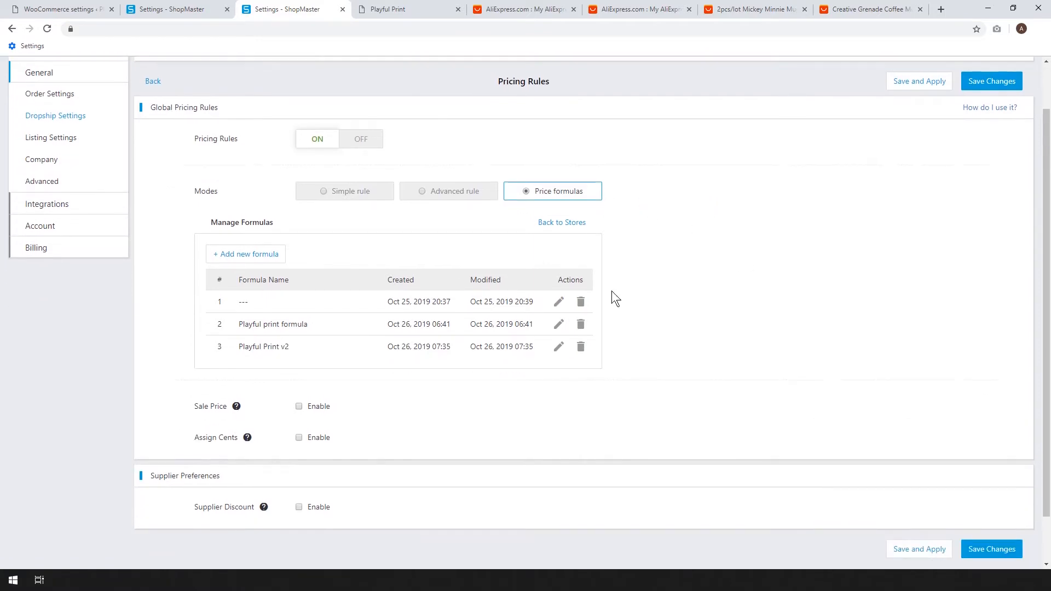
{"action": "left_click", "coordinate": [299, 437]}
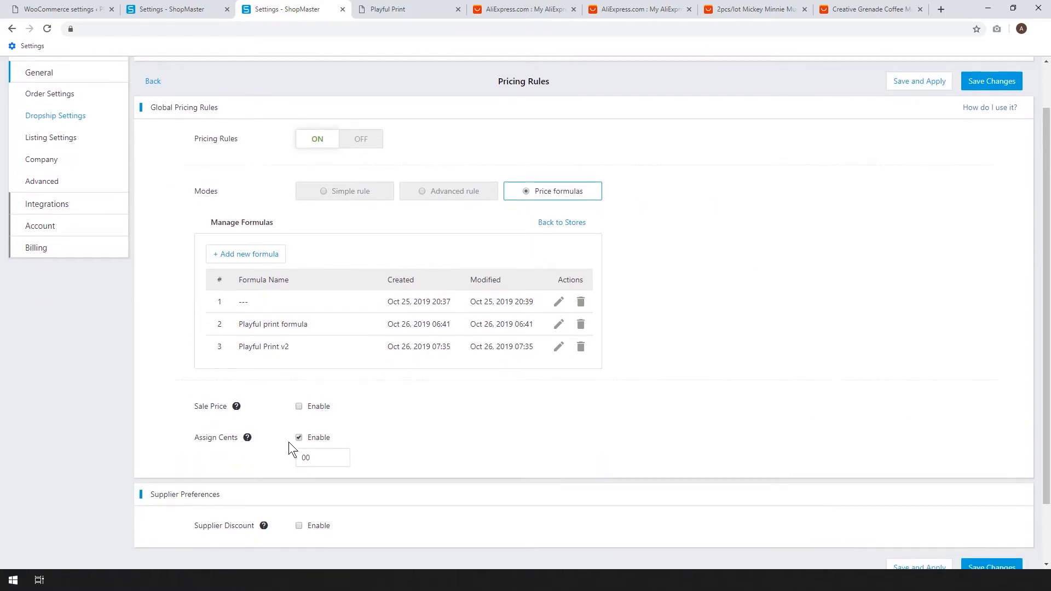
{"action": "type", "text": "95"}
{"action": "left_click", "coordinate": [491, 423]}
{"action": "left_click", "coordinate": [908, 81]}
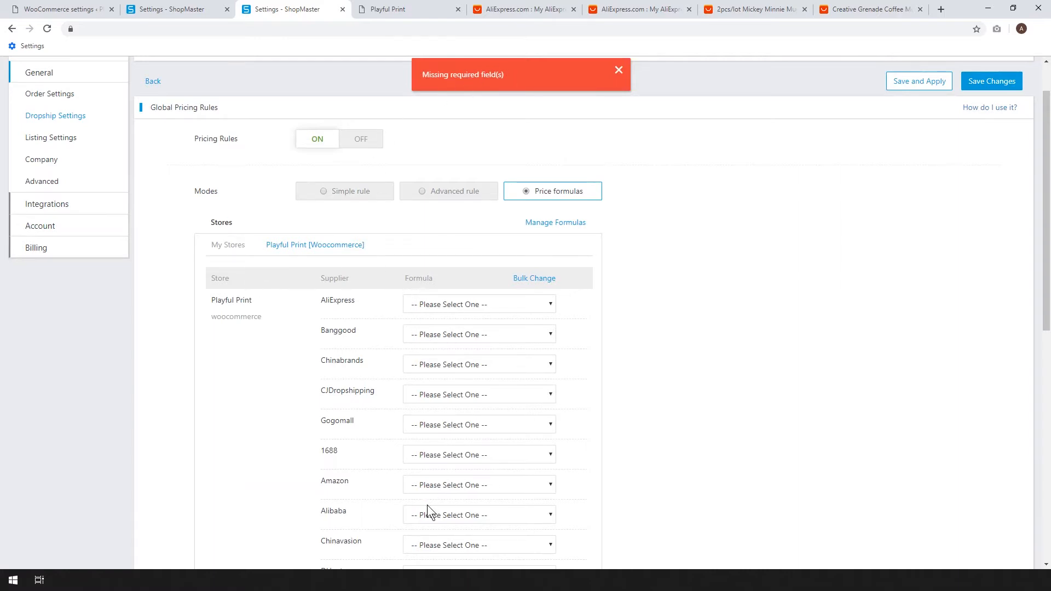
Bulk-assign the Playful Print v2 formula to all suppliers of the Playful Print WooCommerce store.
{"action": "left_click", "coordinate": [536, 280]}
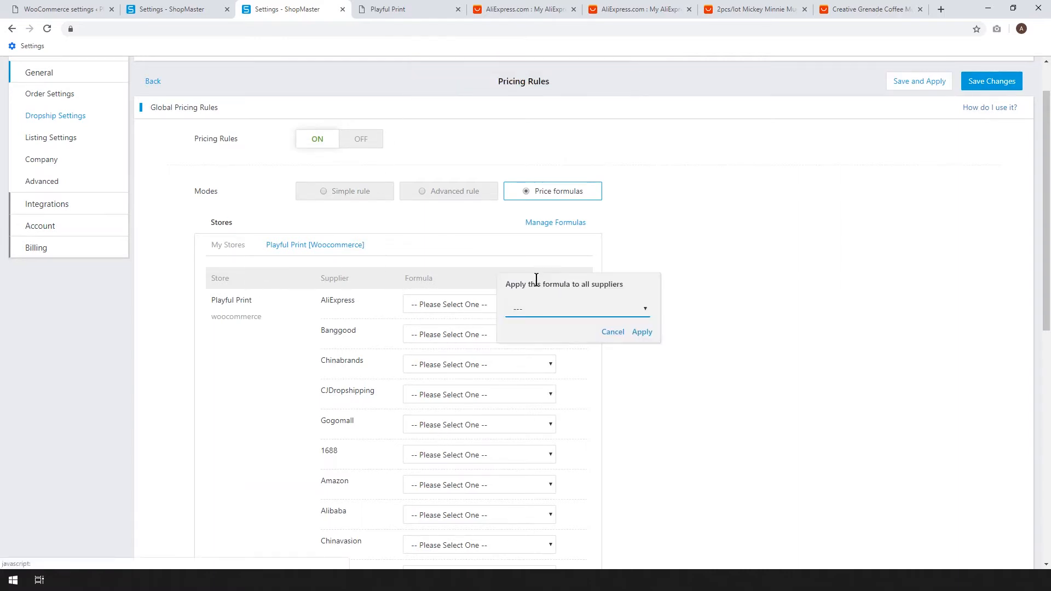
{"action": "left_click", "coordinate": [641, 308]}
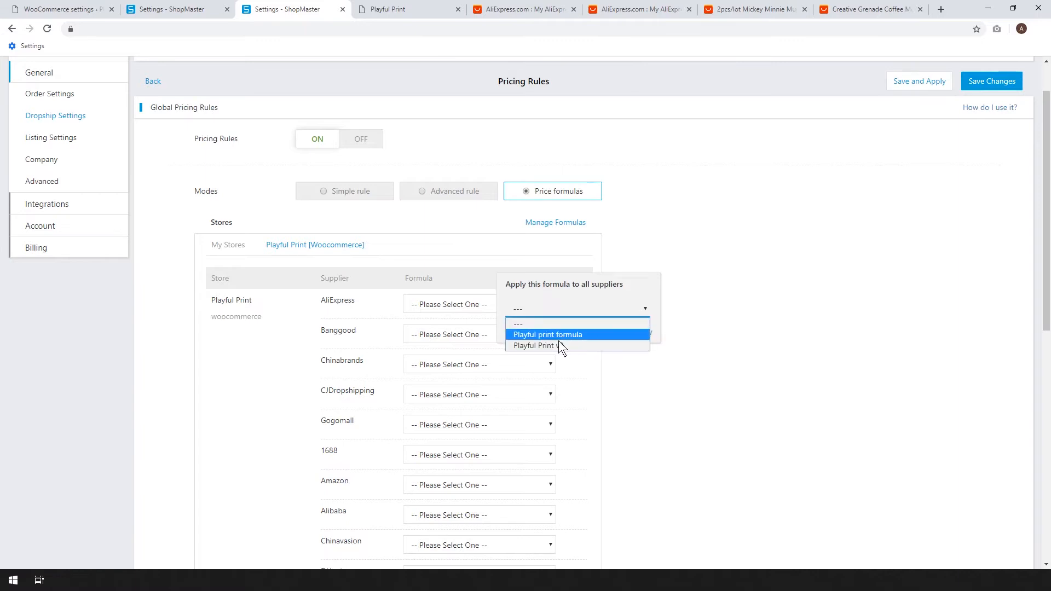
{"action": "left_click", "coordinate": [539, 344]}
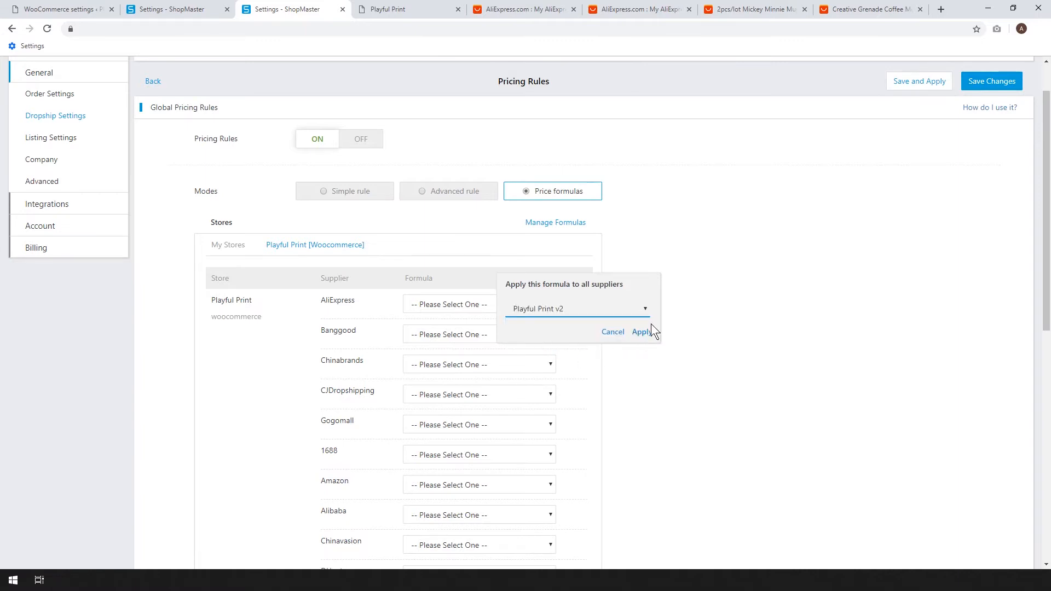
{"action": "left_click", "coordinate": [643, 331]}
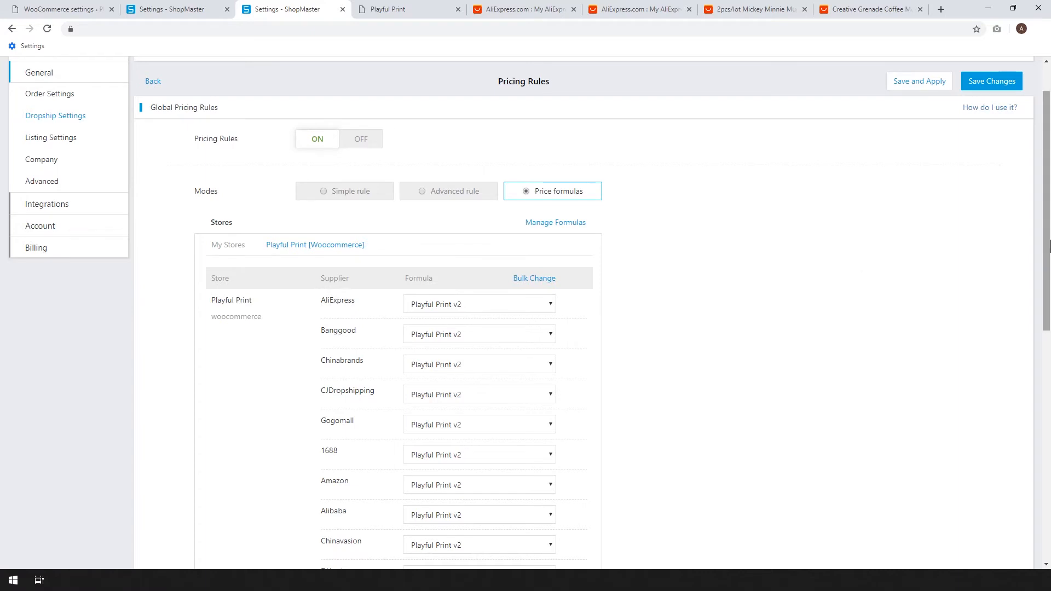
Save the pricing rules and apply them to draft, scheduled and active listings.
{"action": "left_click_drag", "start_coordinate": [1049, 238], "coordinate": [1049, 471]}
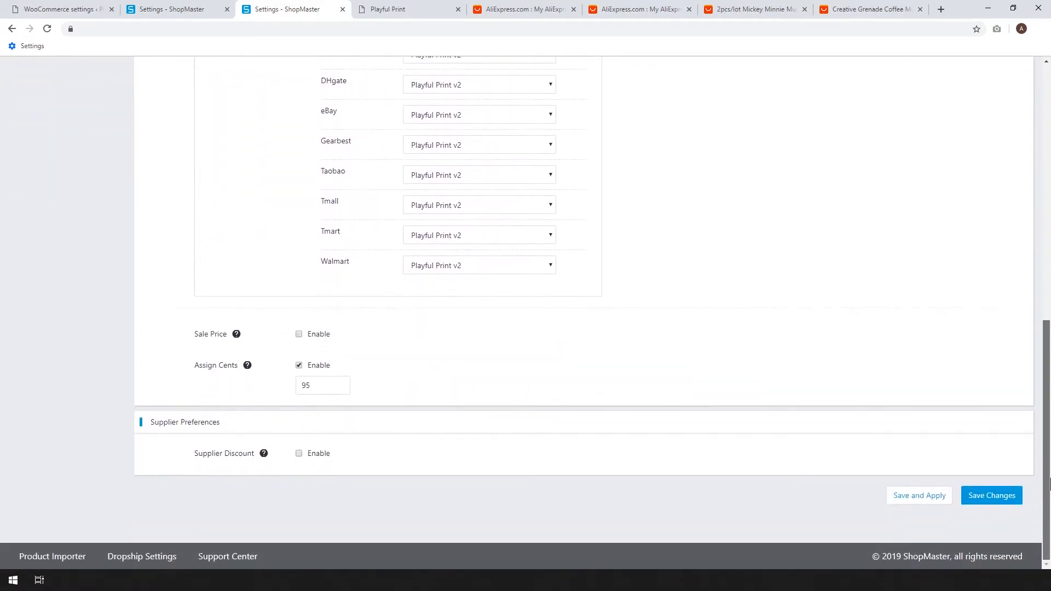
{"action": "left_click_drag", "start_coordinate": [1045, 432], "coordinate": [1046, 178]}
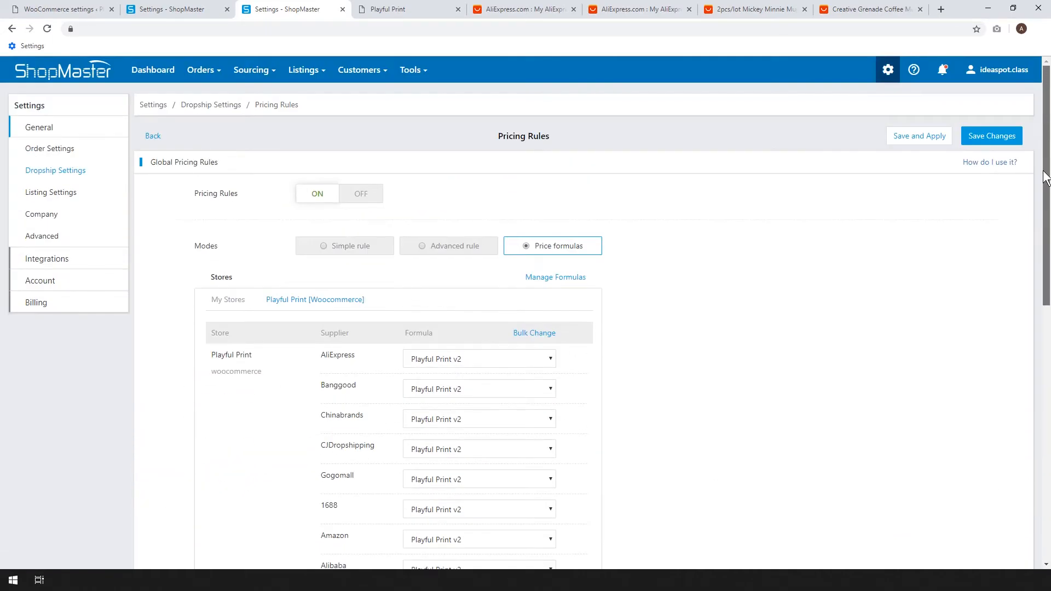
{"action": "left_click", "coordinate": [919, 136]}
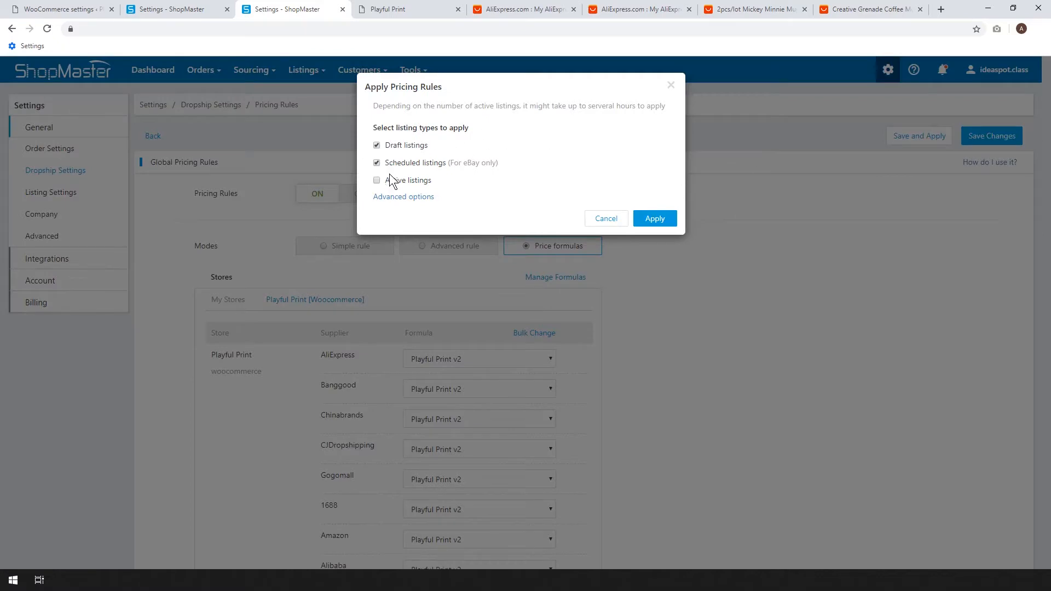
{"action": "left_click_drag", "start_coordinate": [390, 181], "coordinate": [393, 181]}
{"action": "left_click", "coordinate": [388, 198]}
{"action": "left_click", "coordinate": [654, 236]}
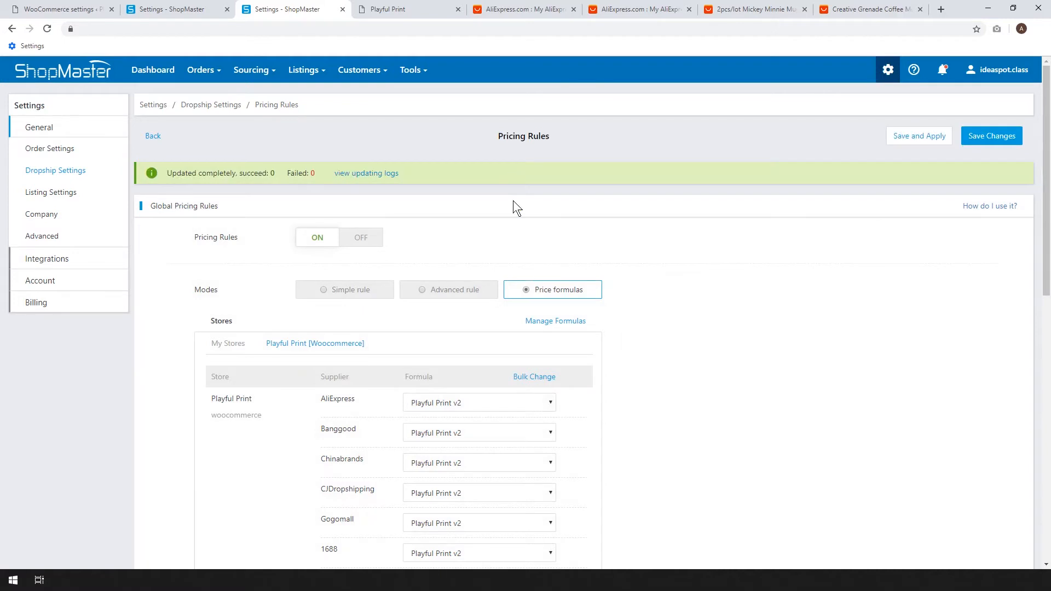
Turn on the Inventory Monitor and Price Monitor for imported products in the dropship Products Monitor settings.
{"action": "left_click", "coordinate": [51, 176]}
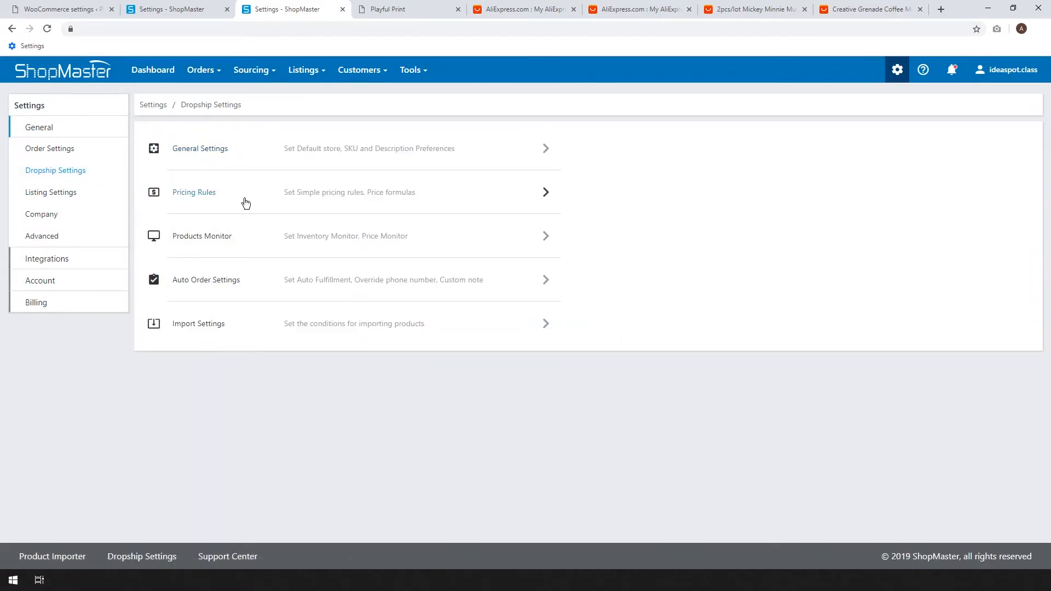
{"action": "left_click", "coordinate": [217, 232]}
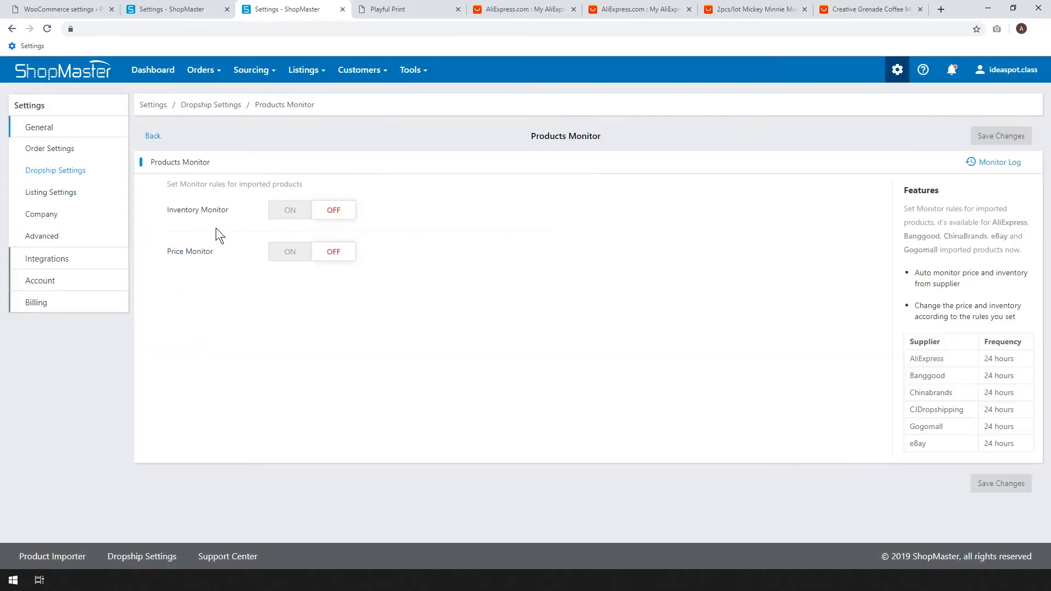
{"action": "left_click", "coordinate": [288, 212]}
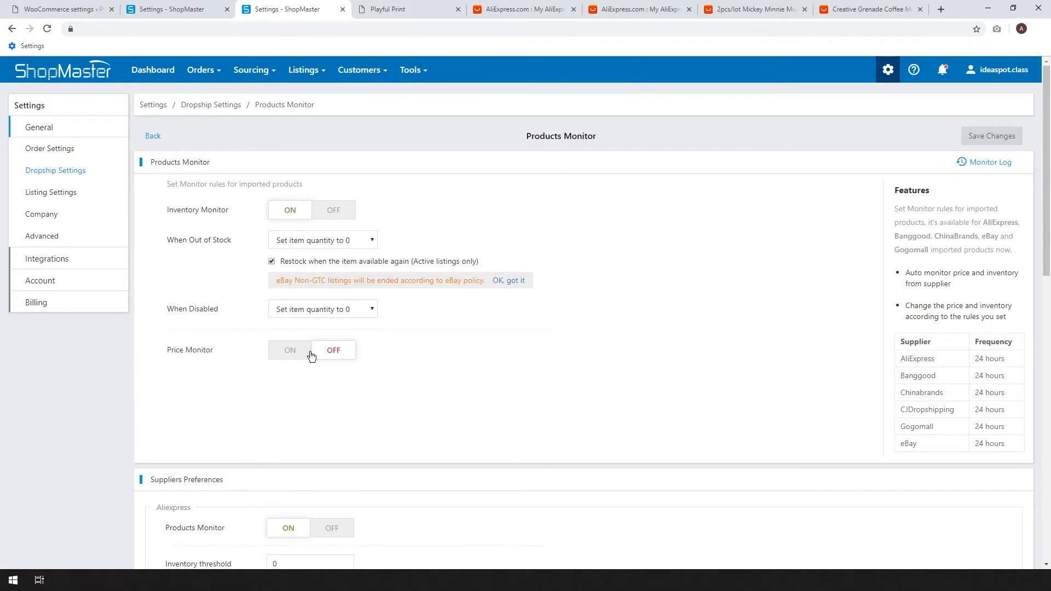
{"action": "left_click", "coordinate": [292, 353]}
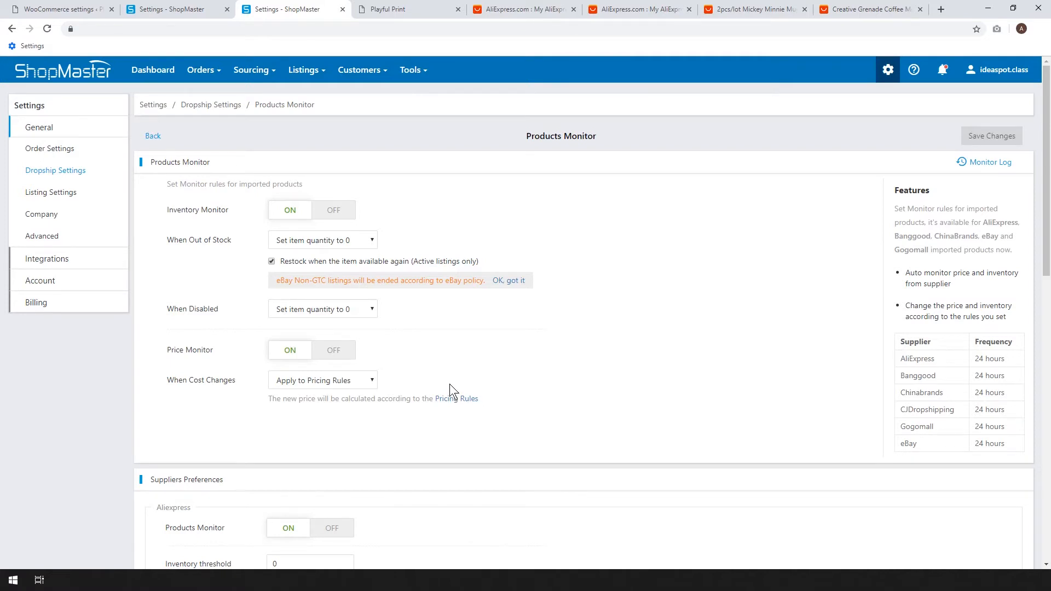
{"action": "scroll", "coordinate": [449, 384], "scroll_direction": "down", "scroll_amount": 1}
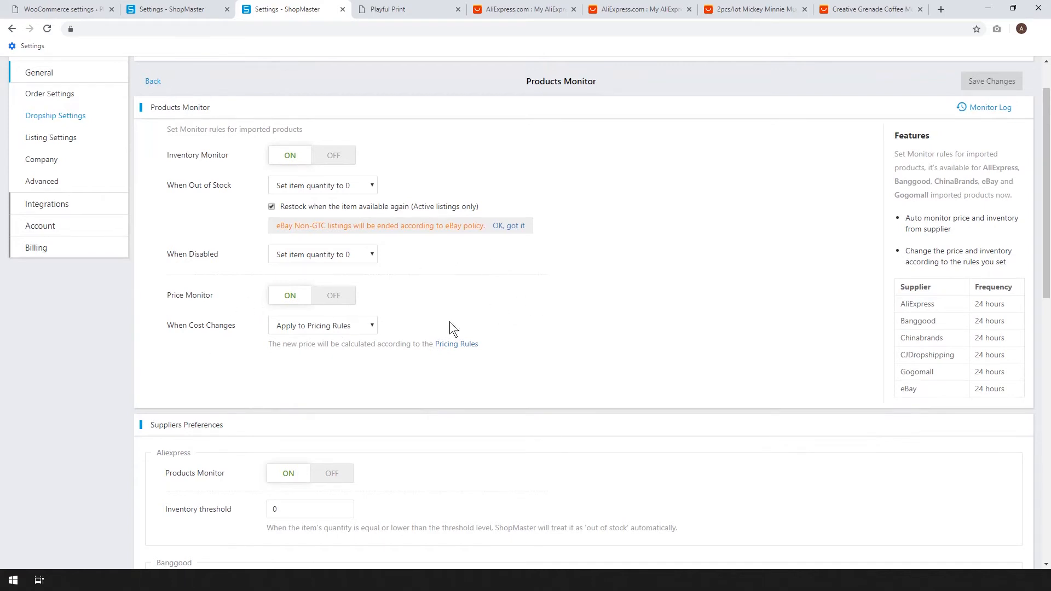
{"action": "scroll", "coordinate": [555, 303], "scroll_direction": "down", "scroll_amount": 2}
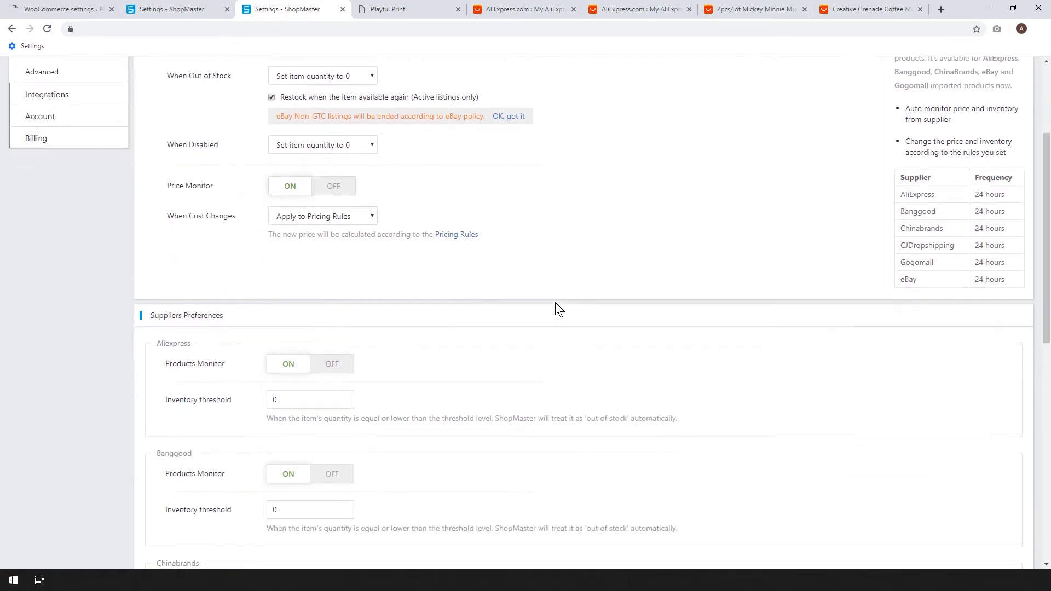
{"action": "scroll", "coordinate": [555, 309], "scroll_direction": "down", "scroll_amount": 2}
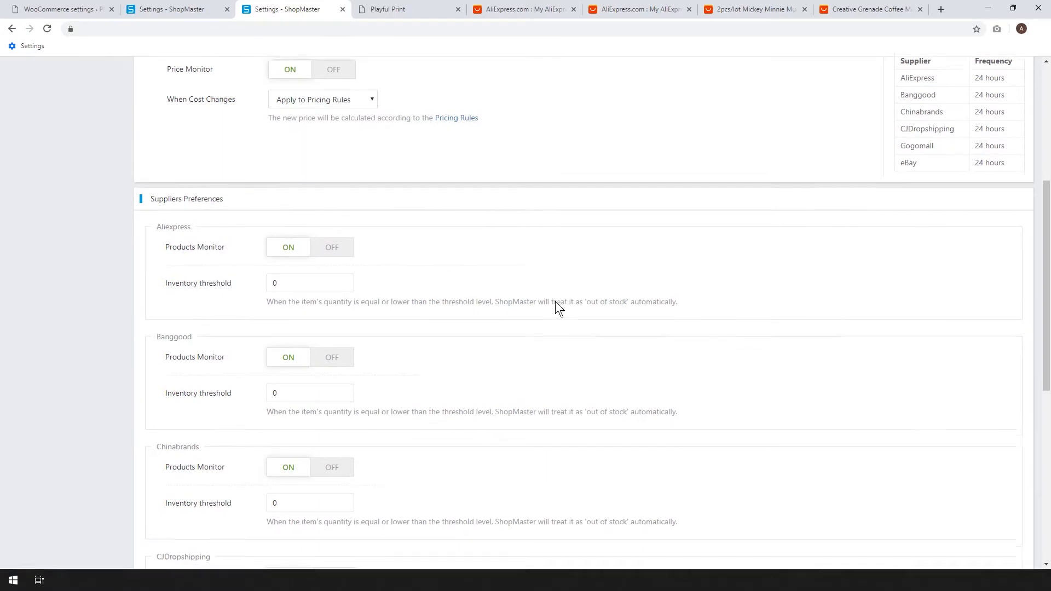
{"action": "scroll", "coordinate": [555, 301], "scroll_direction": "down", "scroll_amount": 5}
{"action": "scroll", "coordinate": [555, 301], "scroll_direction": "down", "scroll_amount": 3}
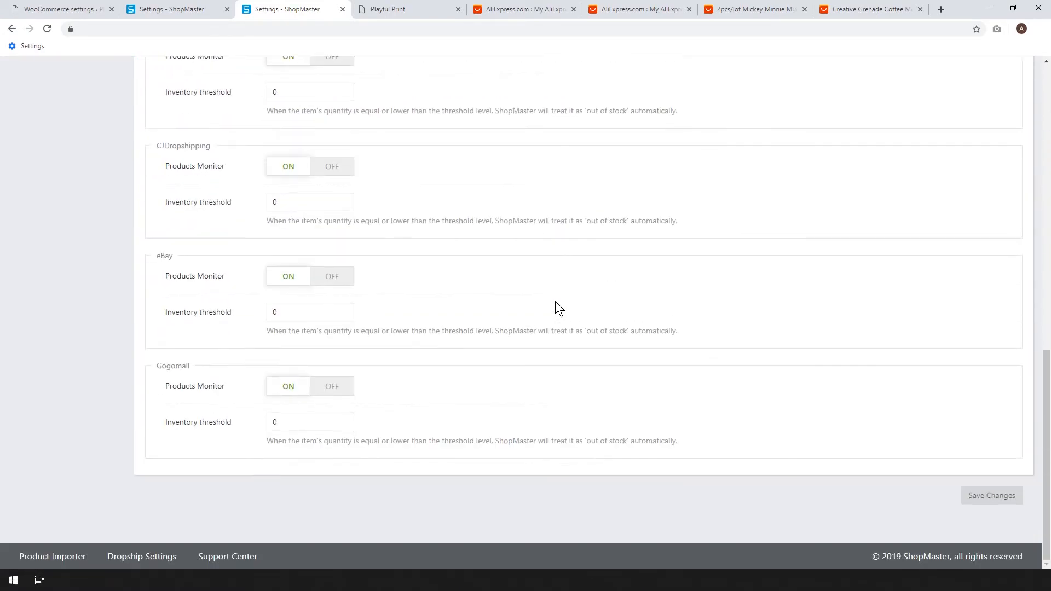
{"action": "scroll", "coordinate": [718, 319], "scroll_direction": "up", "scroll_amount": 12}
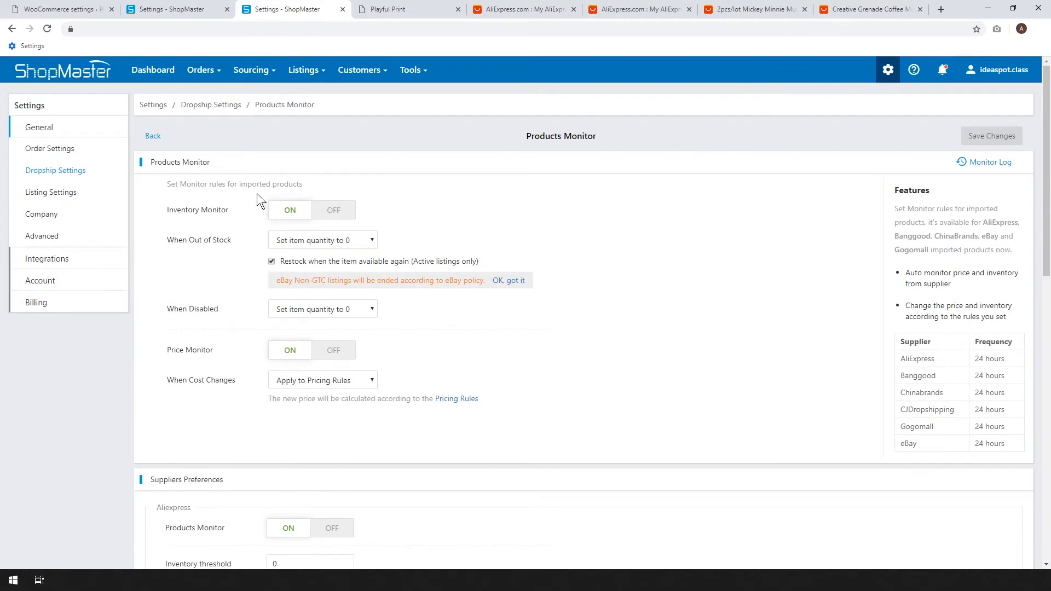
Turn on Auto Fulfillment in the dropship Auto Order Settings and confirm enabling it.
{"action": "left_click", "coordinate": [83, 172]}
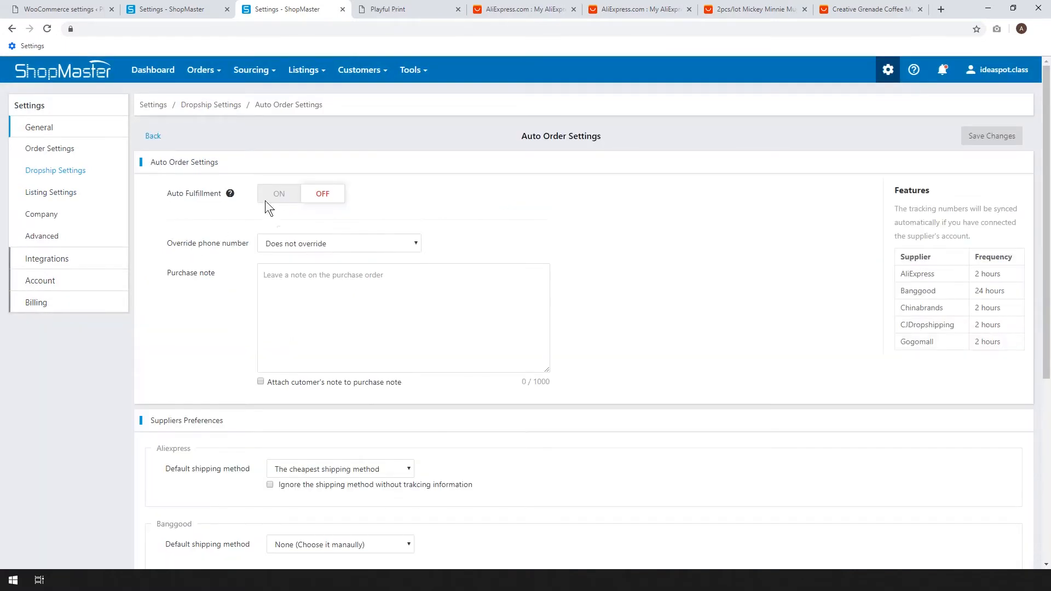
{"action": "left_click", "coordinate": [277, 197]}
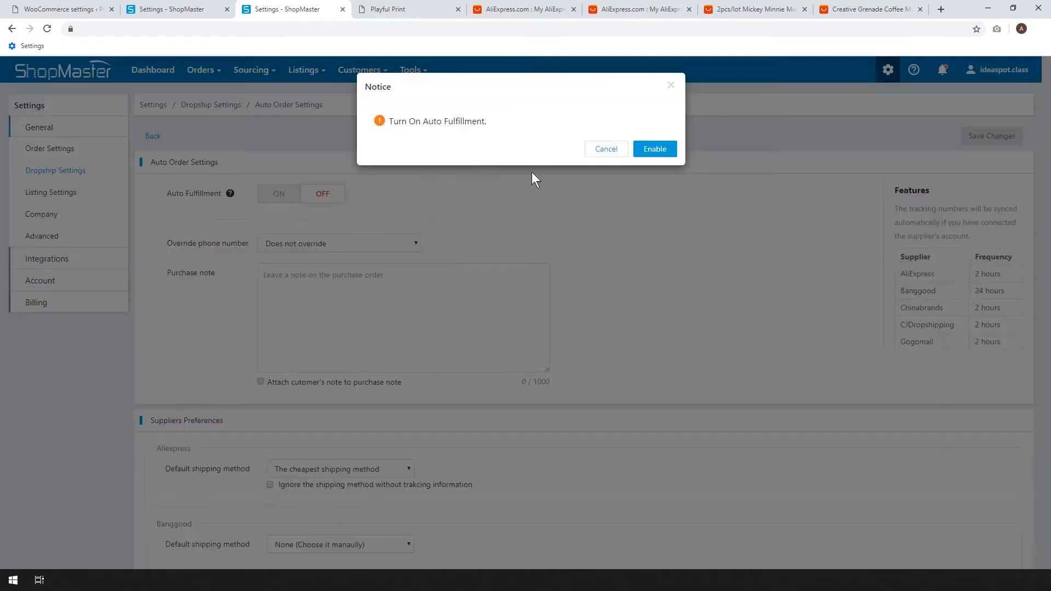
{"action": "left_click", "coordinate": [647, 153]}
Override the phone number on all orders with the Australia +61 country code and the store's phone number.
{"action": "left_click", "coordinate": [356, 256]}
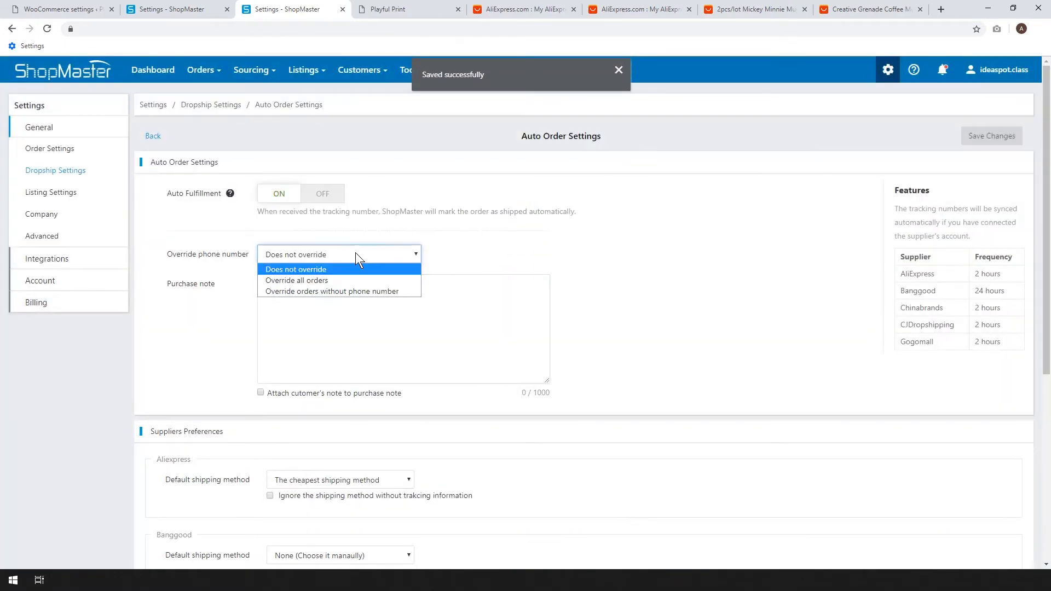
{"action": "left_click", "coordinate": [286, 282]}
{"action": "left_click", "coordinate": [291, 284]}
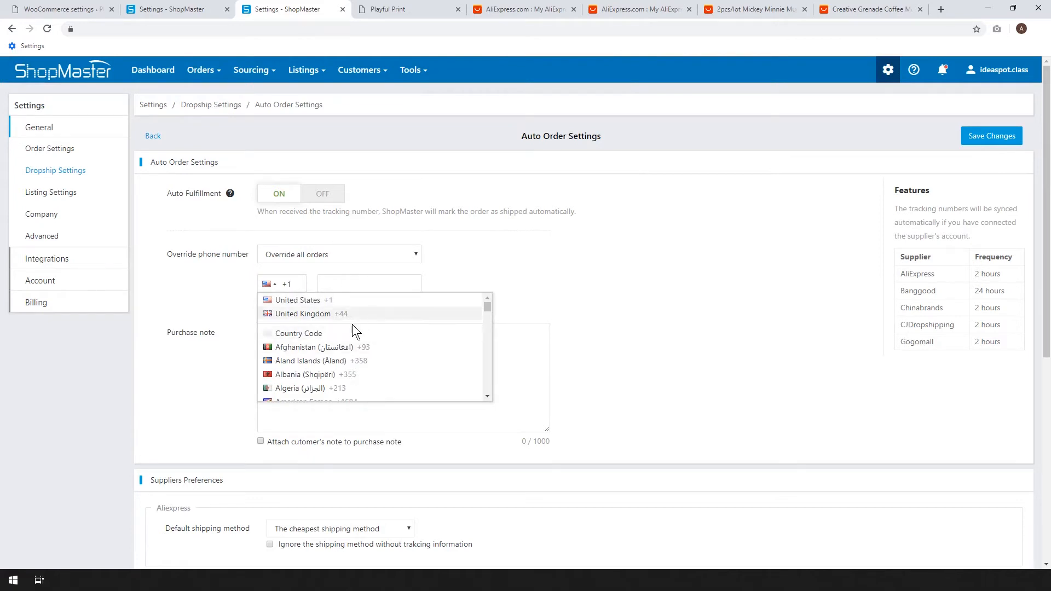
{"action": "scroll", "coordinate": [346, 340], "scroll_direction": "down", "scroll_amount": 1}
{"action": "scroll", "coordinate": [335, 350], "scroll_direction": "down", "scroll_amount": 2}
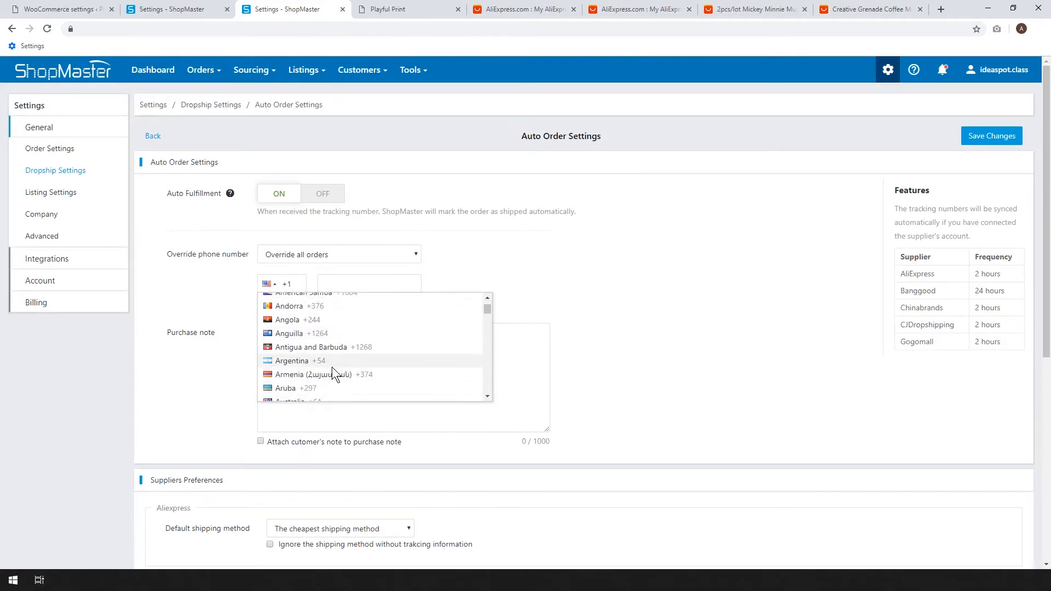
{"action": "left_click", "coordinate": [307, 346]}
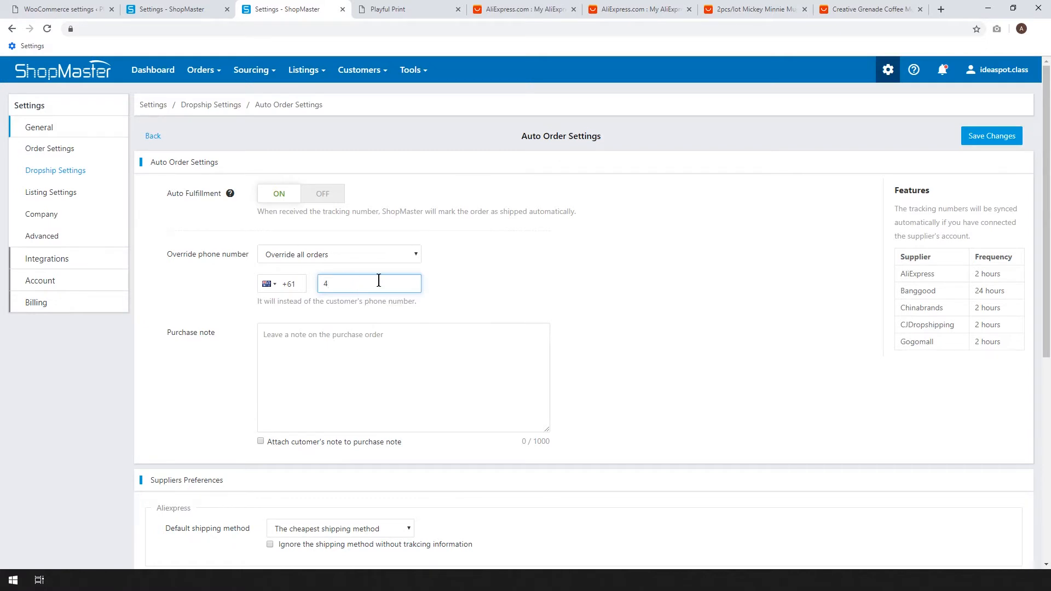
{"action": "type", "text": "123123"}
Enter the purchase note "Dropship item" and attach the customer's note to it.
{"action": "left_click", "coordinate": [353, 349]}
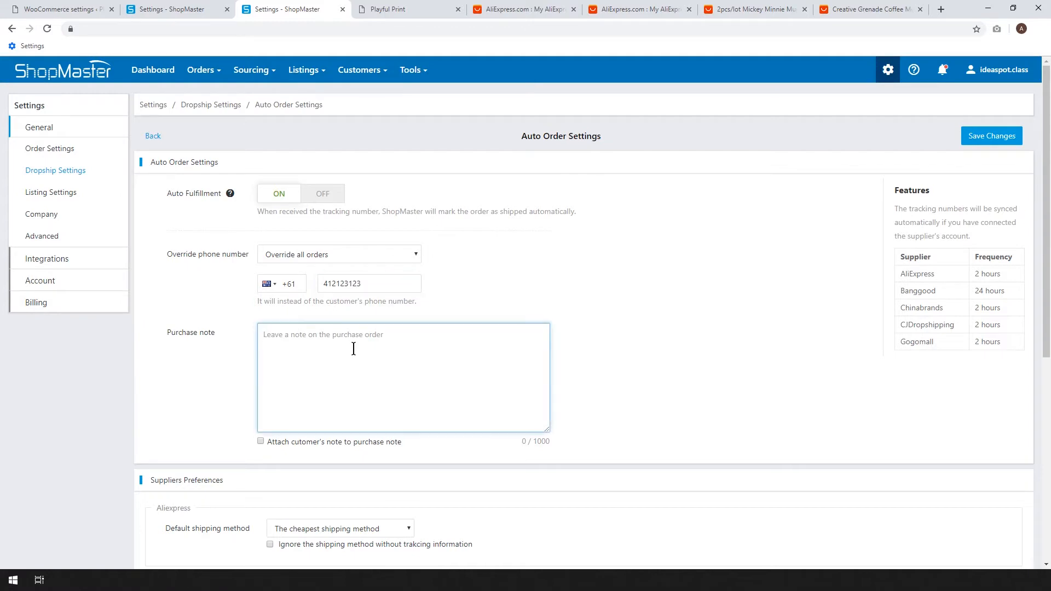
{"action": "type", "text": "Dropship item"}
{"action": "left_click", "coordinate": [261, 442]}
Set the AliExpress default shipping method to ePacket and save the auto order settings.
{"action": "scroll", "coordinate": [263, 365], "scroll_direction": "down", "scroll_amount": 4}
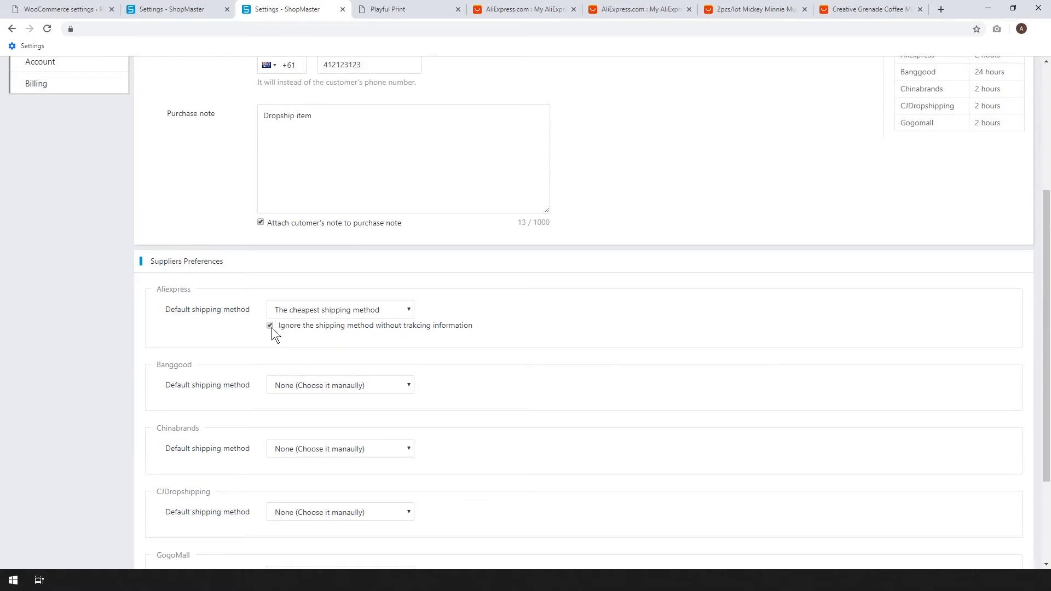
{"action": "left_click", "coordinate": [306, 313]}
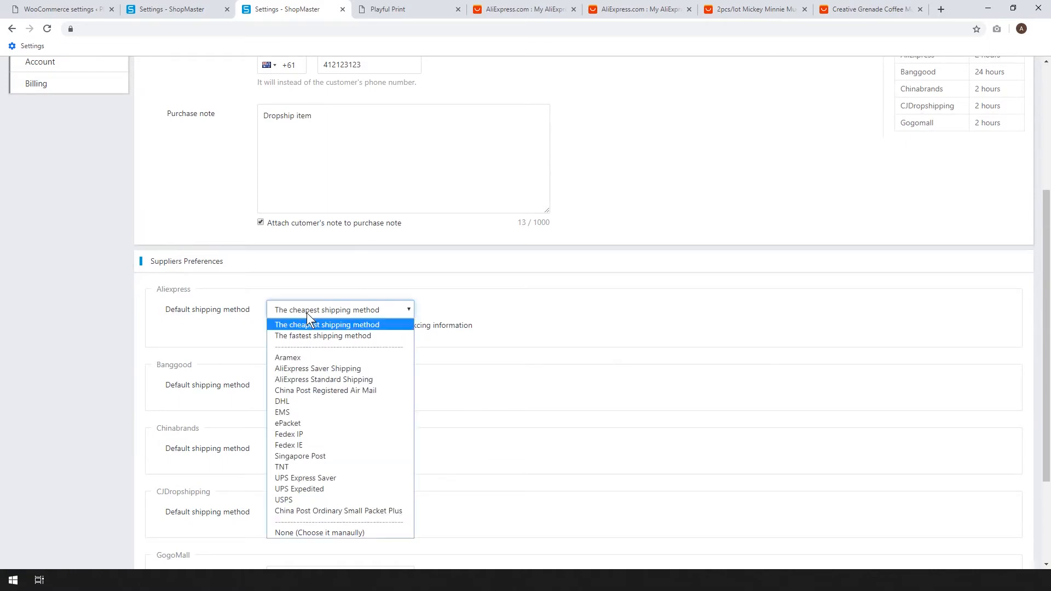
{"action": "left_click", "coordinate": [298, 425]}
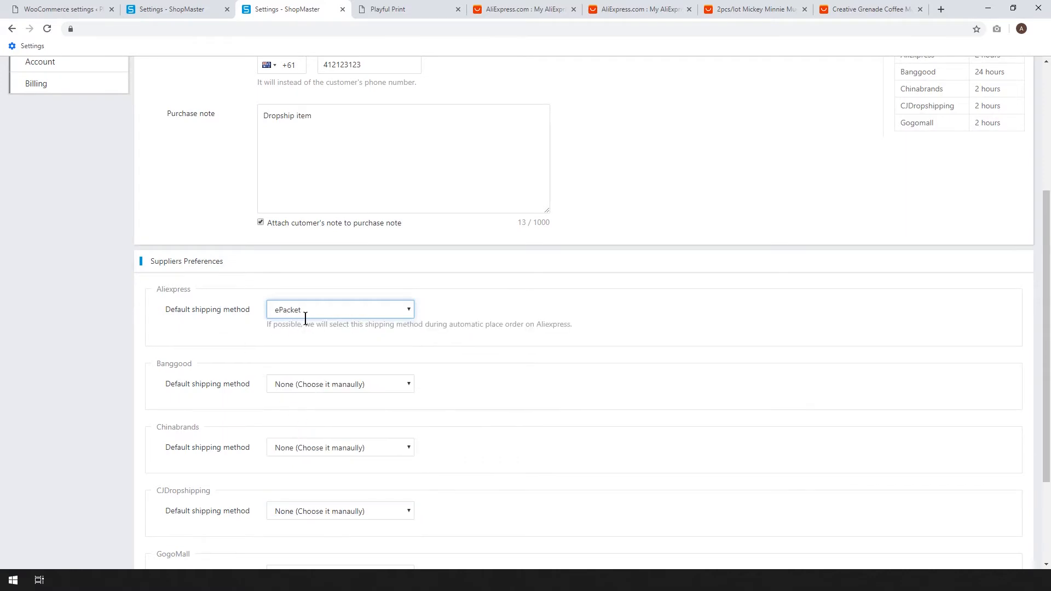
{"action": "left_click", "coordinate": [540, 331]}
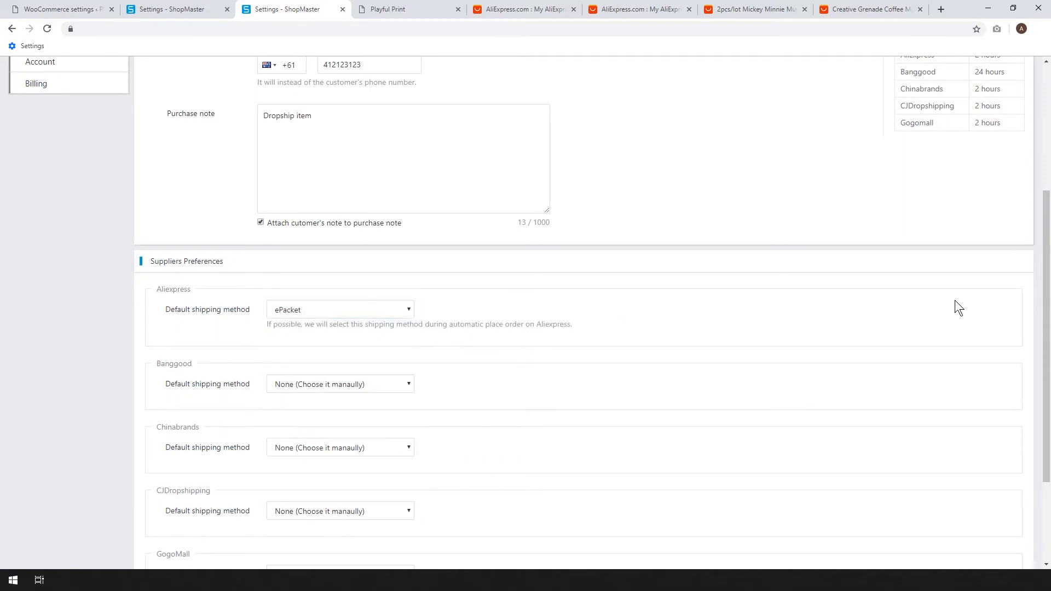
{"action": "left_click_drag", "start_coordinate": [1048, 319], "coordinate": [1047, 409]}
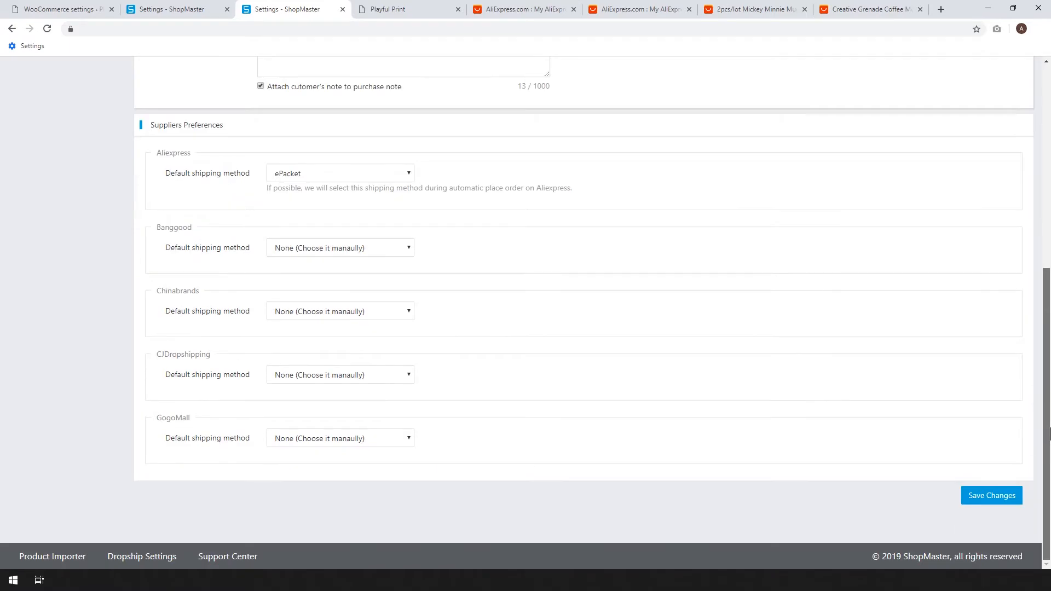
{"action": "left_click", "coordinate": [988, 495]}
Set the AliExpress shipping method to ePacket in the dropship Import Settings and save the changes.
{"action": "scroll", "coordinate": [756, 370], "scroll_direction": "up", "scroll_amount": 1}
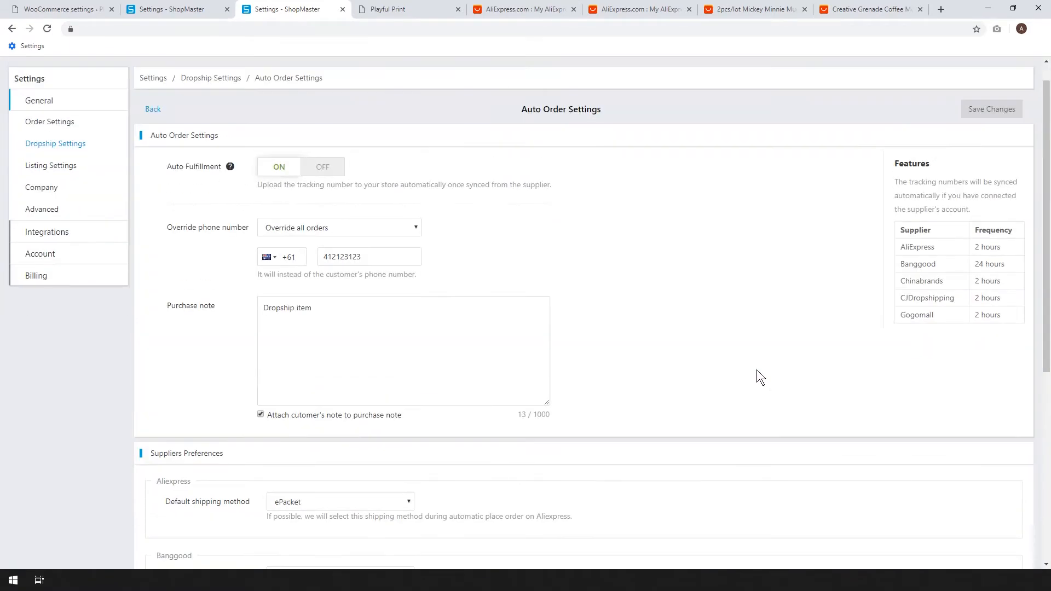
{"action": "left_click", "coordinate": [65, 152]}
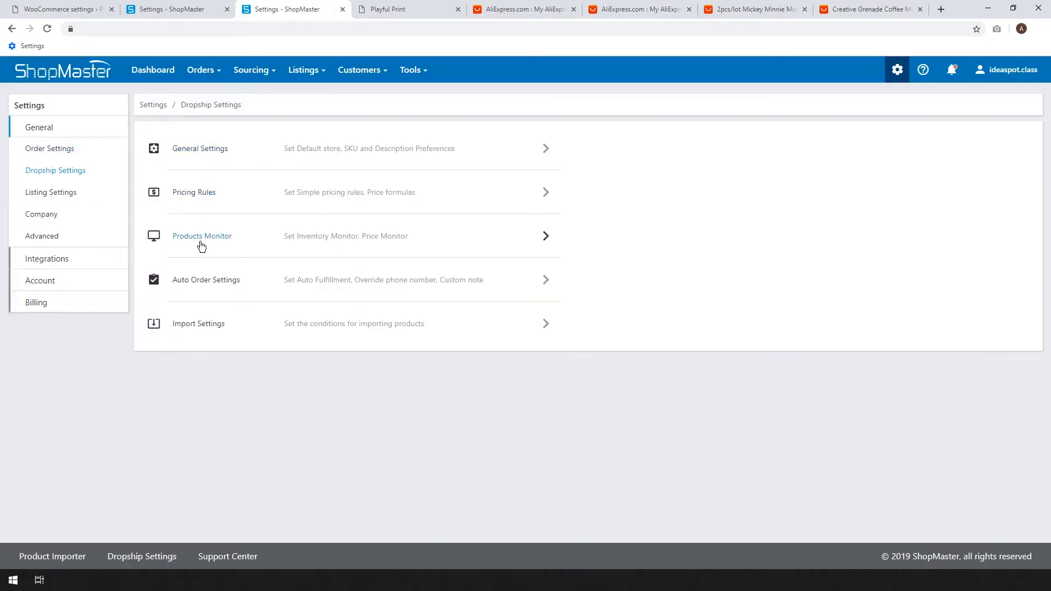
{"action": "left_click", "coordinate": [191, 325]}
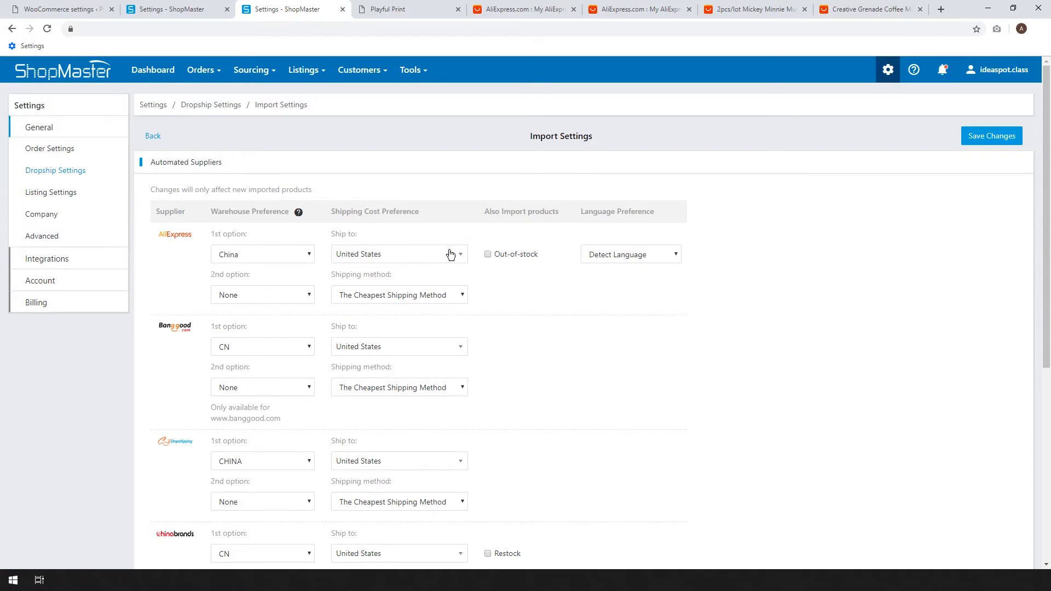
{"action": "left_click", "coordinate": [370, 300]}
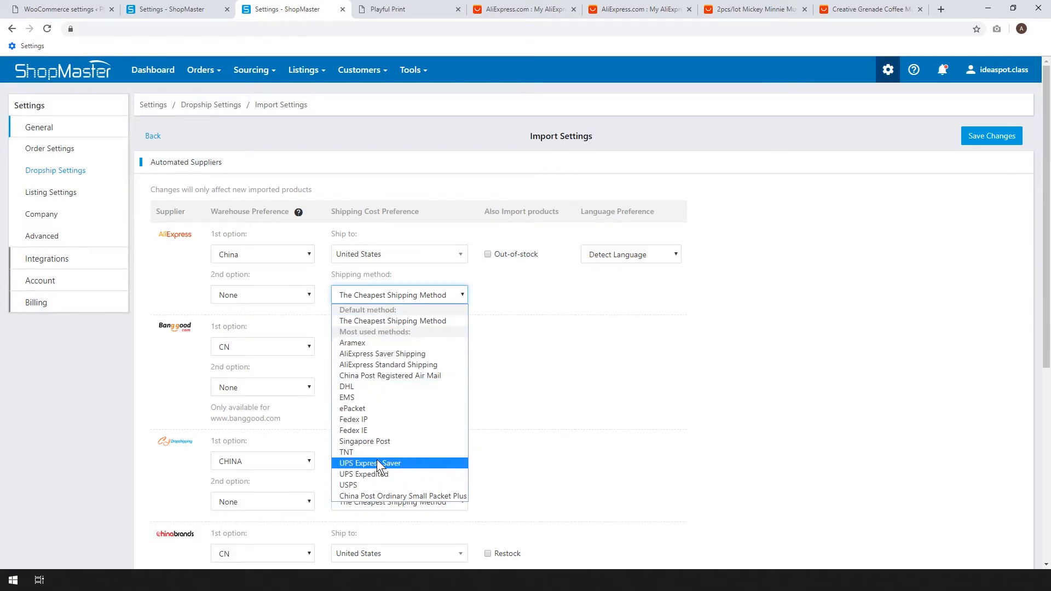
{"action": "left_click", "coordinate": [368, 409]}
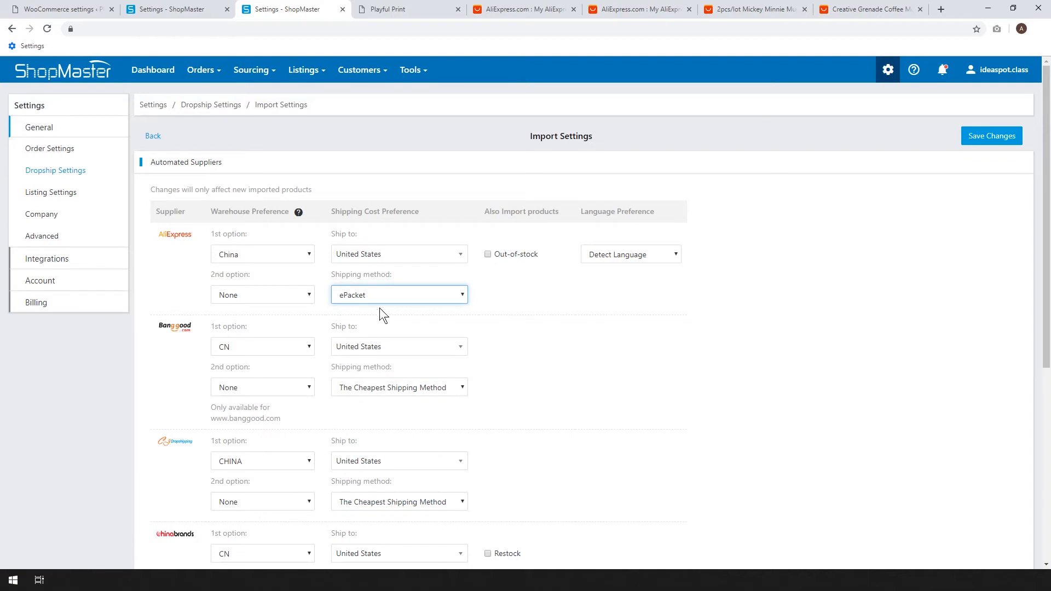
{"action": "left_click", "coordinate": [364, 294]}
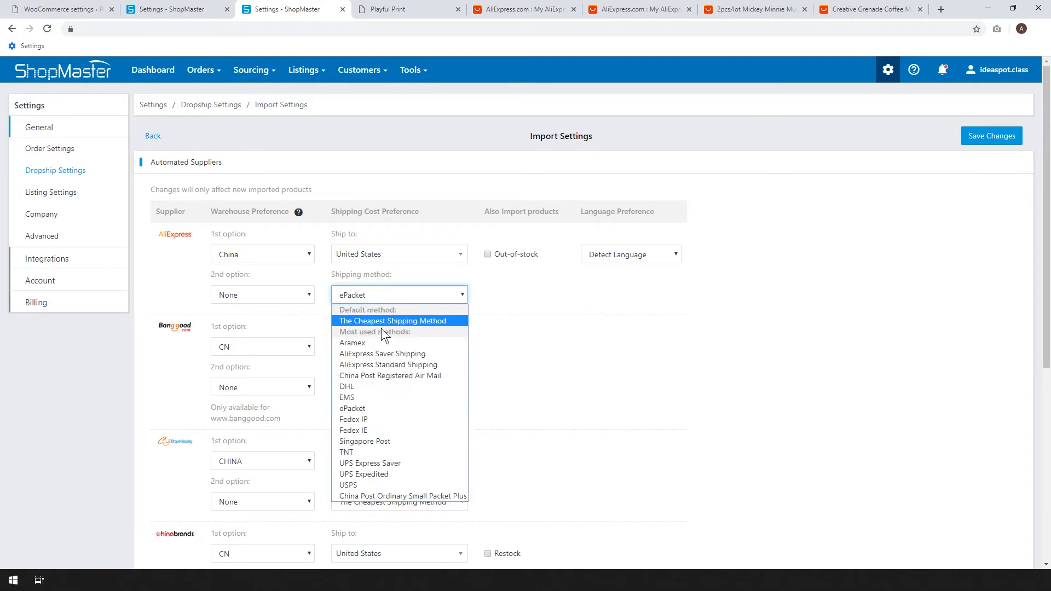
{"action": "left_click", "coordinate": [362, 407]}
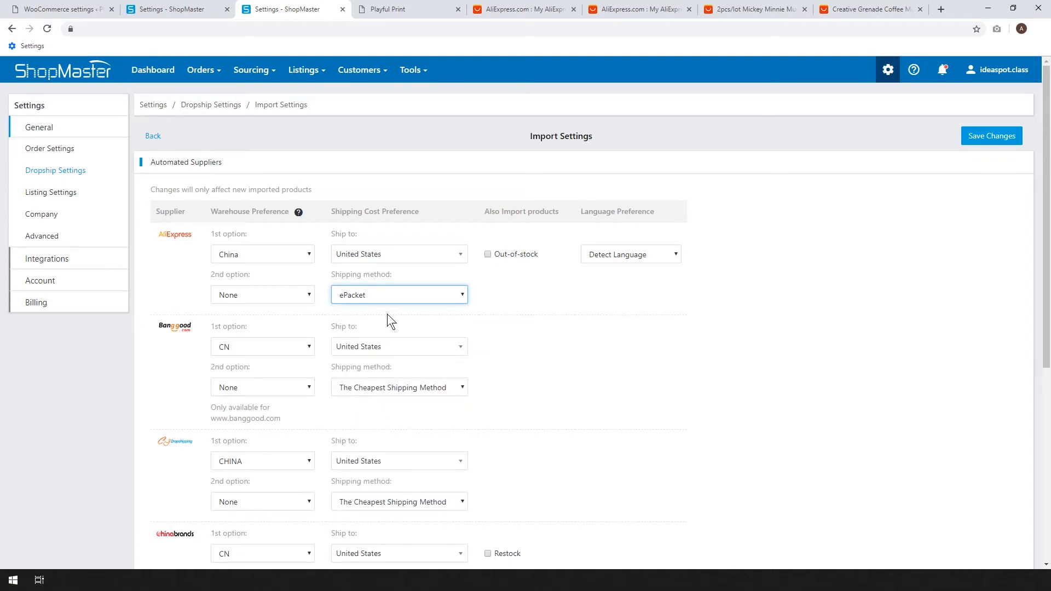
{"action": "scroll", "coordinate": [850, 270], "scroll_direction": "down", "scroll_amount": 6}
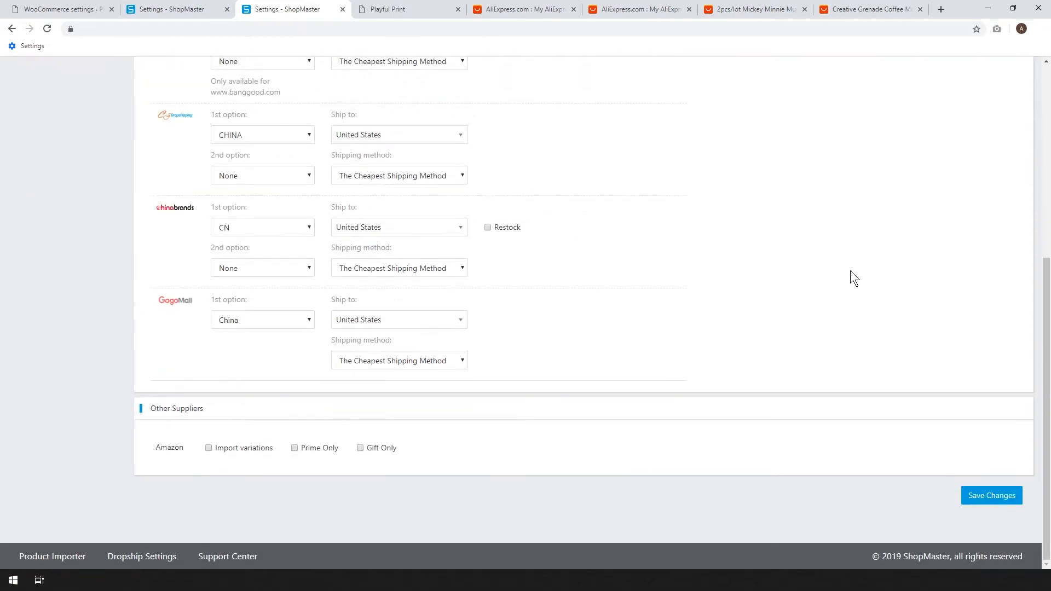
{"action": "scroll", "coordinate": [843, 279], "scroll_direction": "up", "scroll_amount": 3}
{"action": "scroll", "coordinate": [839, 284], "scroll_direction": "up", "scroll_amount": 3}
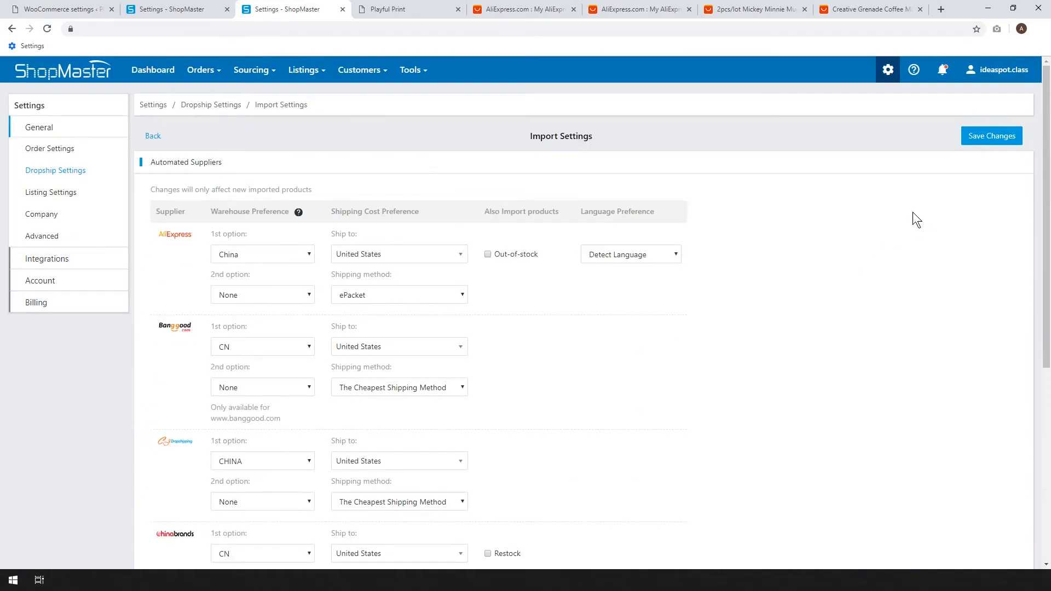
{"action": "left_click", "coordinate": [993, 139]}
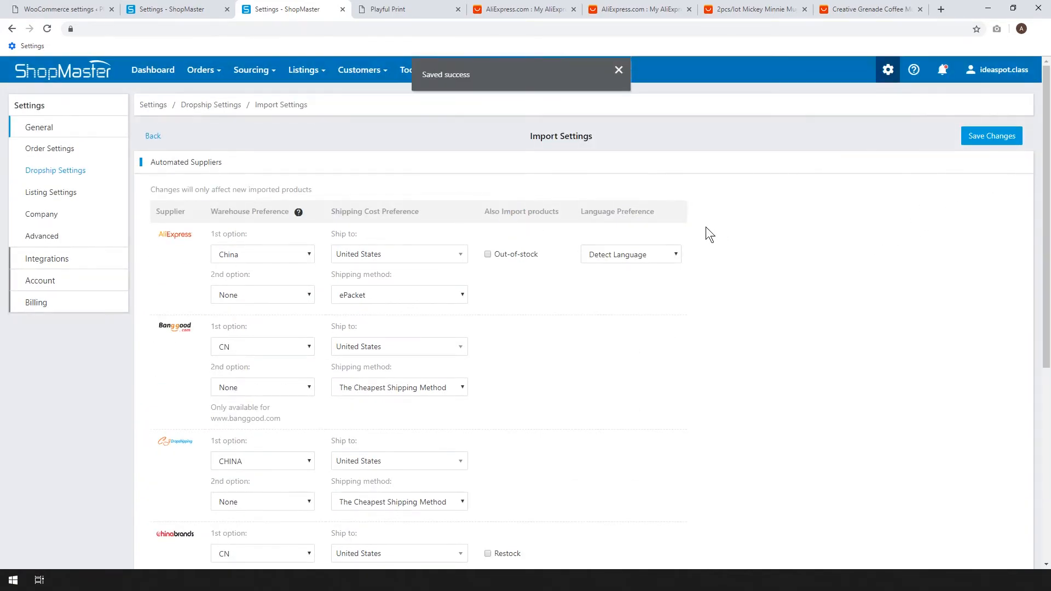
Review the Listing Settings for WooCommerce, the company information and the advanced currency and country settings.
{"action": "left_click", "coordinate": [66, 174]}
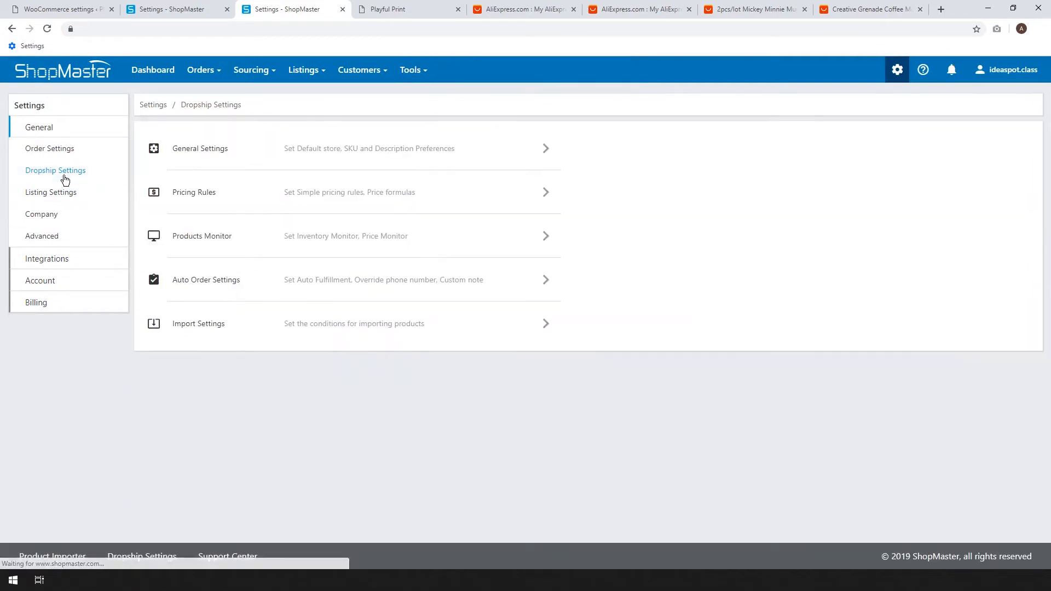
{"action": "left_click", "coordinate": [35, 197]}
{"action": "left_click", "coordinate": [187, 279]}
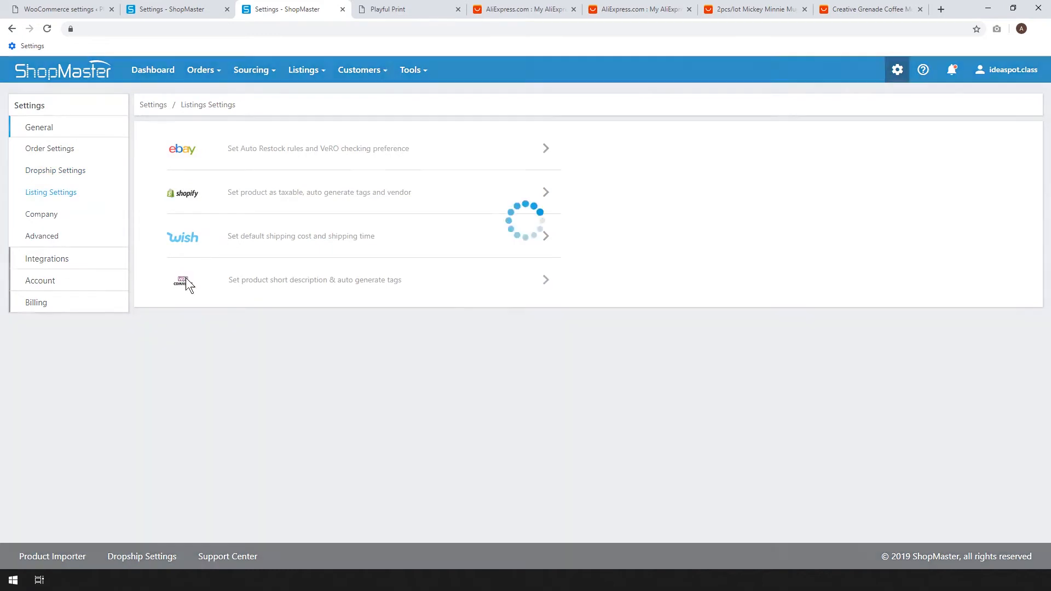
{"action": "left_click", "coordinate": [57, 216]}
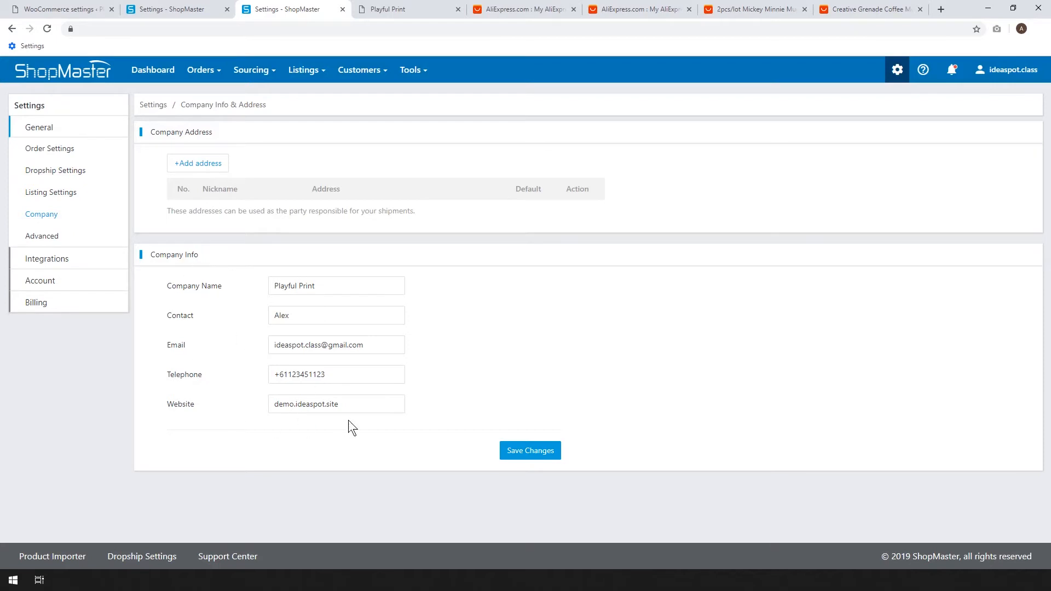
{"action": "left_click", "coordinate": [44, 241]}
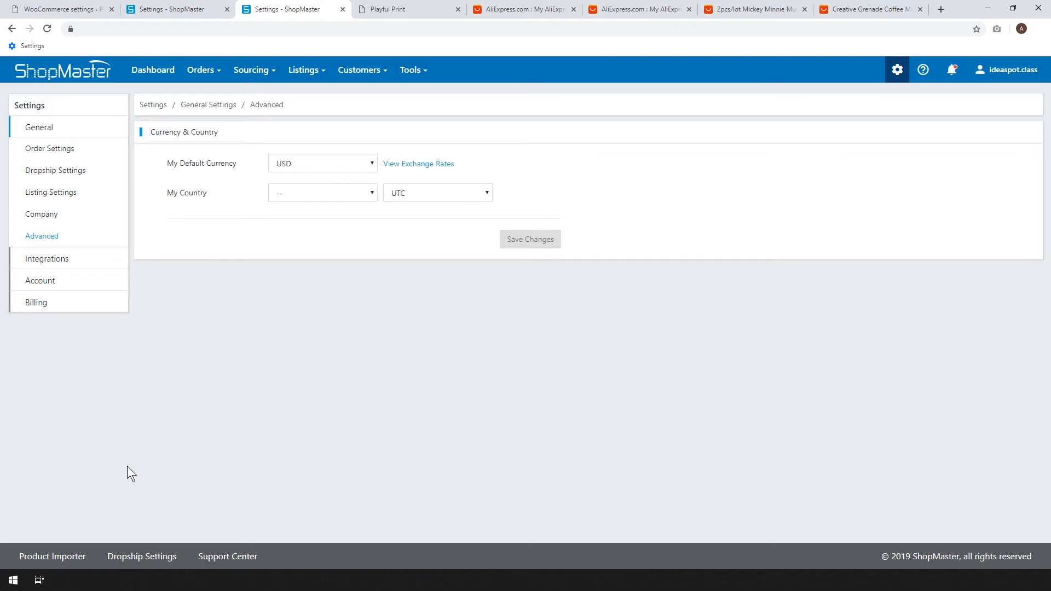
Open ShopMaster's Product Importer, then switch to the AliExpress Dropshipping Center and look through its mug product categories.
{"action": "left_click", "coordinate": [161, 78]}
{"action": "left_click", "coordinate": [912, 198]}
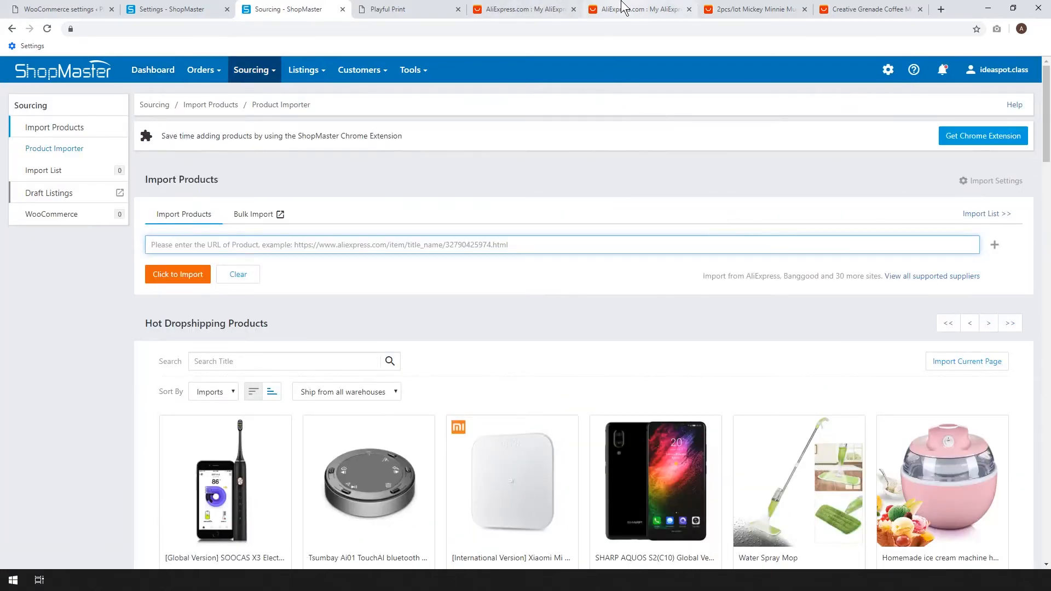
{"action": "left_click", "coordinate": [635, 9]}
{"action": "scroll", "coordinate": [950, 319], "scroll_direction": "up", "scroll_amount": 15}
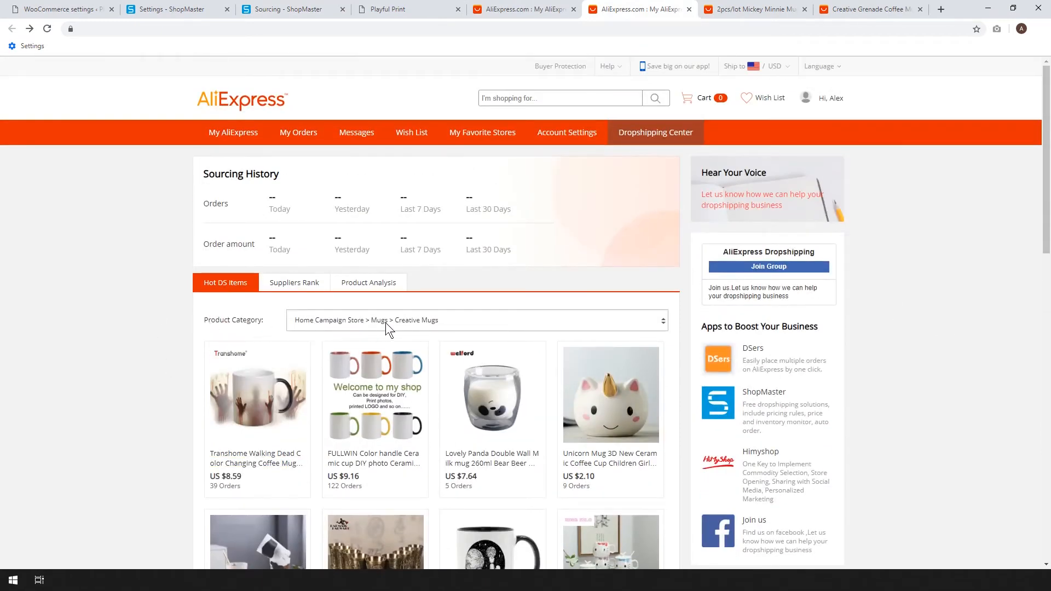
{"action": "left_click", "coordinate": [448, 323]}
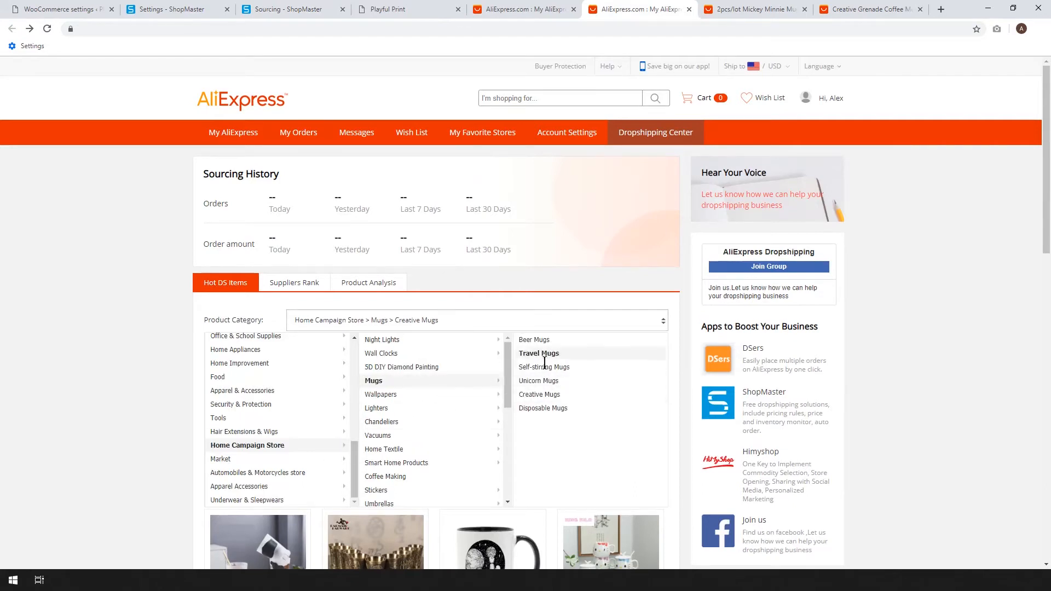
{"action": "left_click", "coordinate": [980, 247]}
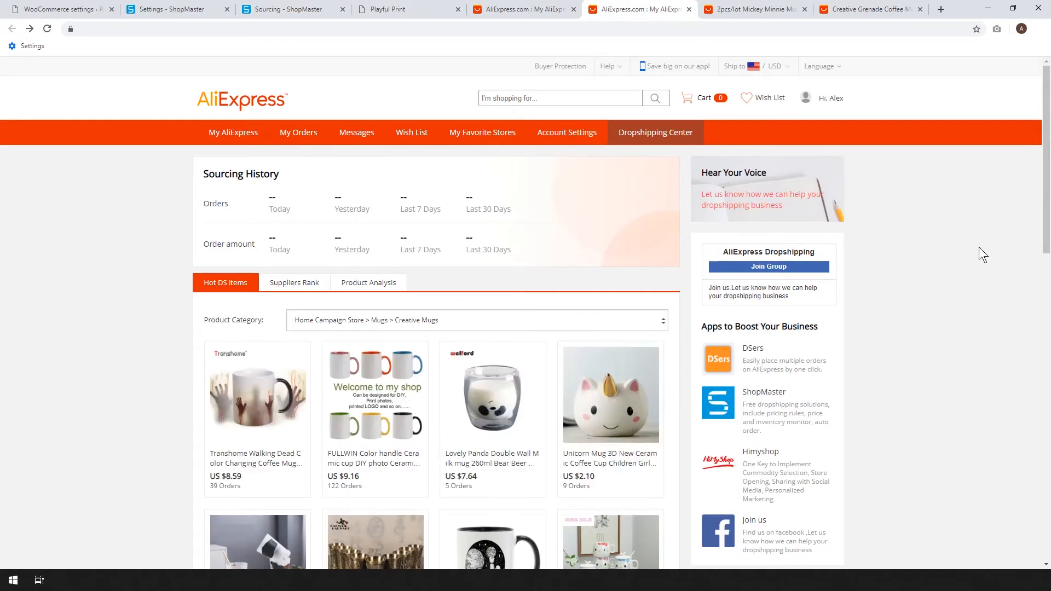
Open the Creative Grenade Coffee Mugs product page from the Creative Mugs hot items.
{"action": "scroll", "coordinate": [979, 247], "scroll_direction": "down", "scroll_amount": 4}
{"action": "scroll", "coordinate": [978, 248], "scroll_direction": "down", "scroll_amount": 2}
{"action": "scroll", "coordinate": [979, 248], "scroll_direction": "down", "scroll_amount": 5}
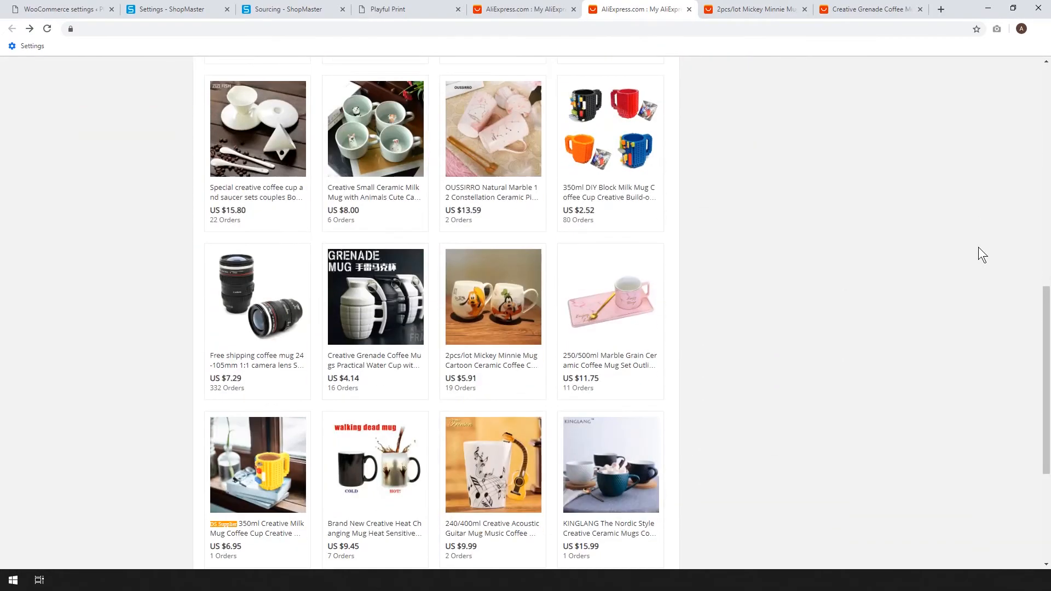
{"action": "scroll", "coordinate": [878, 206], "scroll_direction": "down", "scroll_amount": 2}
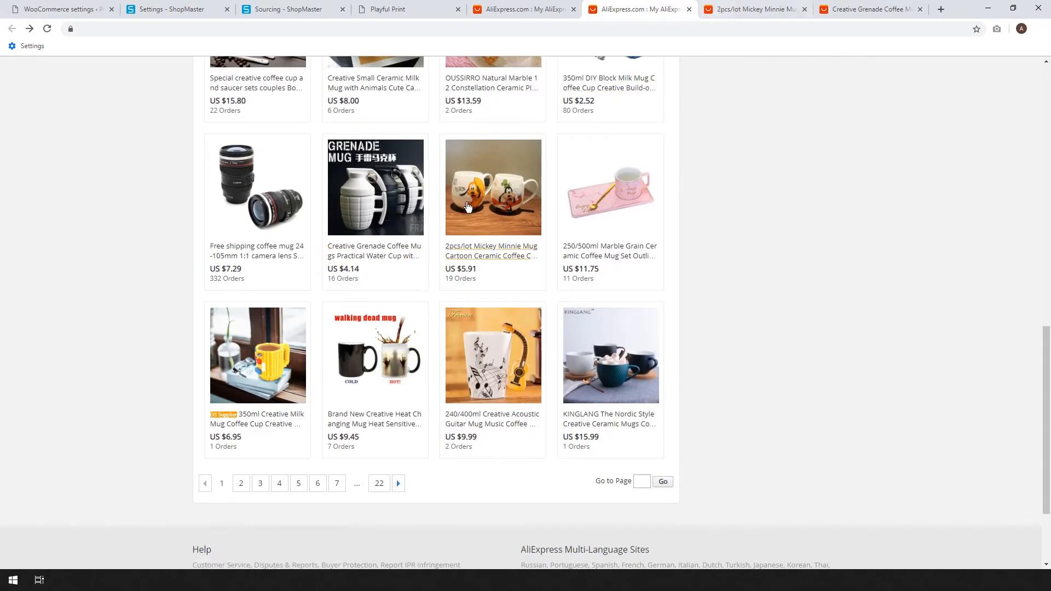
{"action": "left_click", "coordinate": [628, 112]}
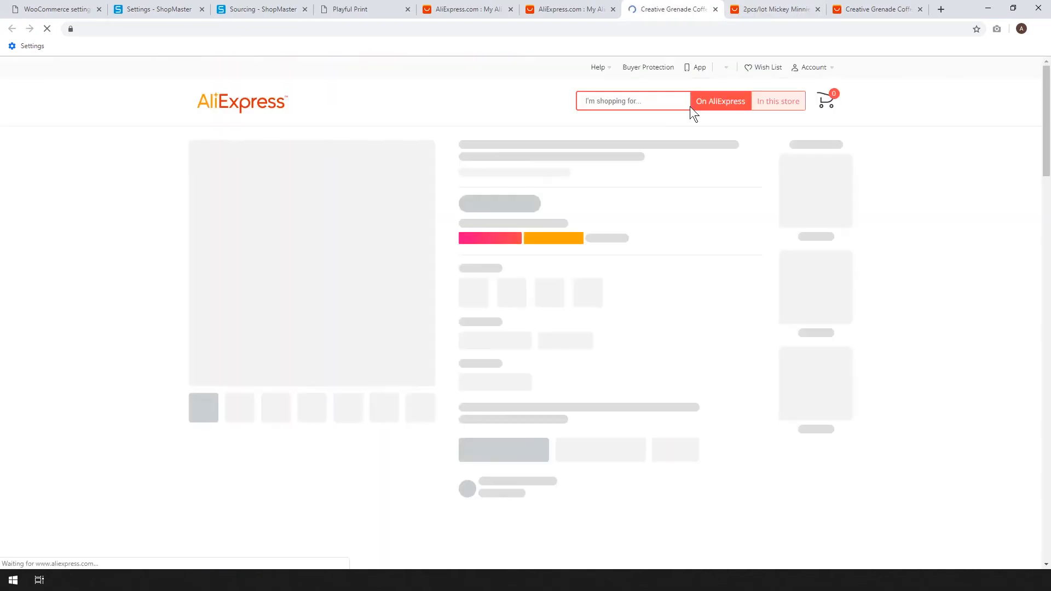
Examine the grenade mug's reviews, price, colour variations, shipping cost and delivery details on its product page.
{"action": "scroll", "coordinate": [198, 231], "scroll_direction": "down", "scroll_amount": 3}
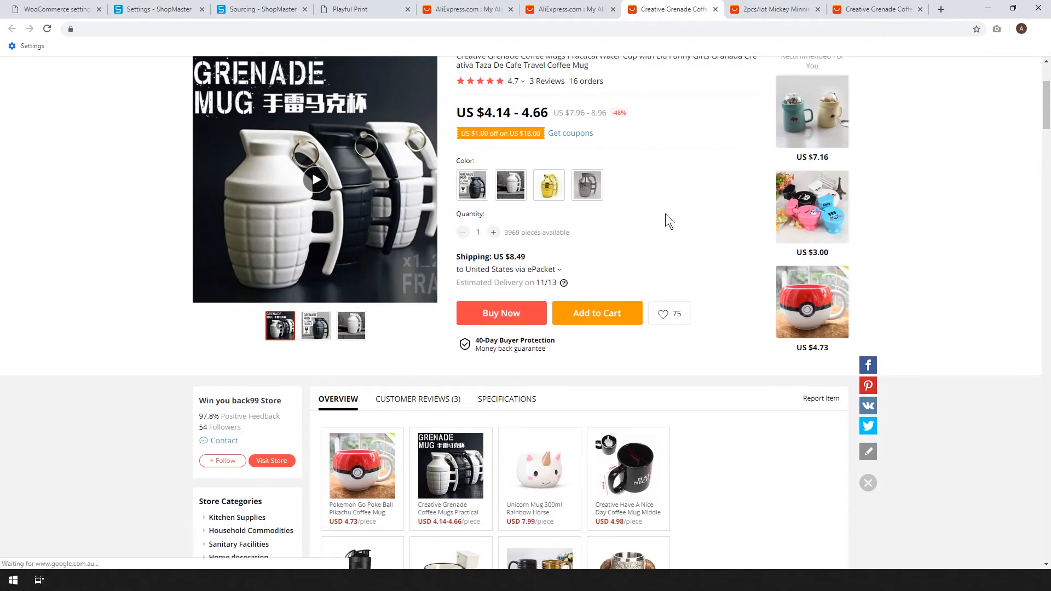
{"action": "scroll", "coordinate": [662, 215], "scroll_direction": "up", "scroll_amount": 2}
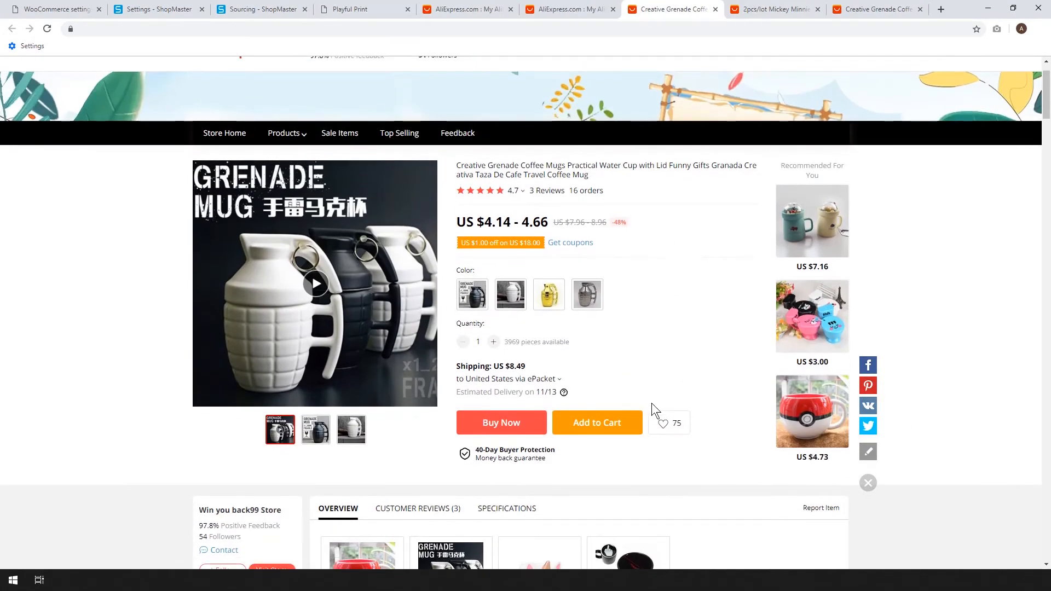
{"action": "scroll", "coordinate": [651, 402], "scroll_direction": "down", "scroll_amount": 2}
{"action": "scroll", "coordinate": [763, 264], "scroll_direction": "down", "scroll_amount": 5}
{"action": "scroll", "coordinate": [763, 264], "scroll_direction": "up", "scroll_amount": 5}
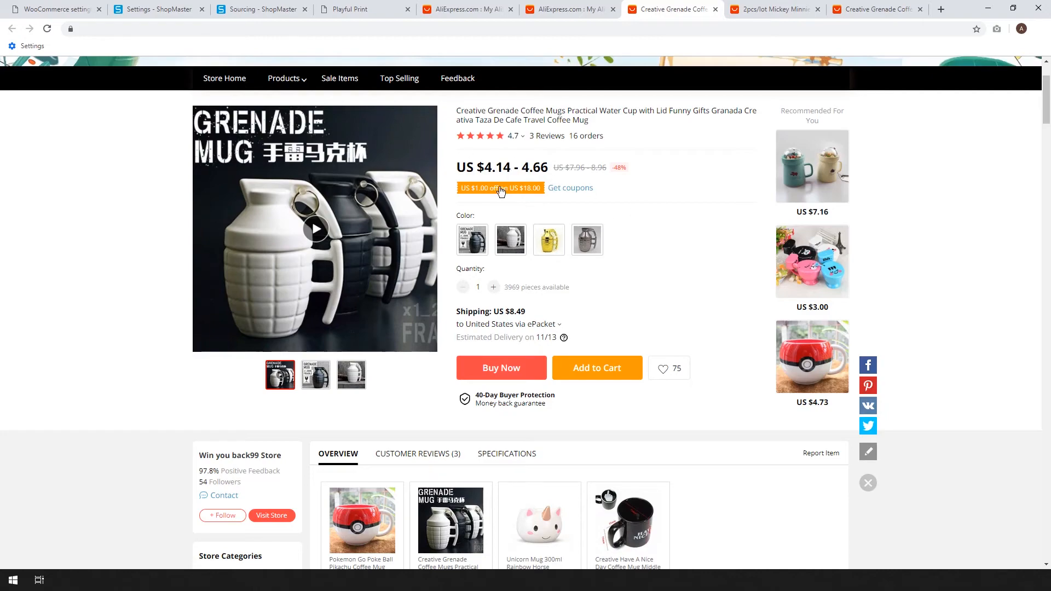
{"action": "scroll", "coordinate": [564, 203], "scroll_direction": "down", "scroll_amount": 2}
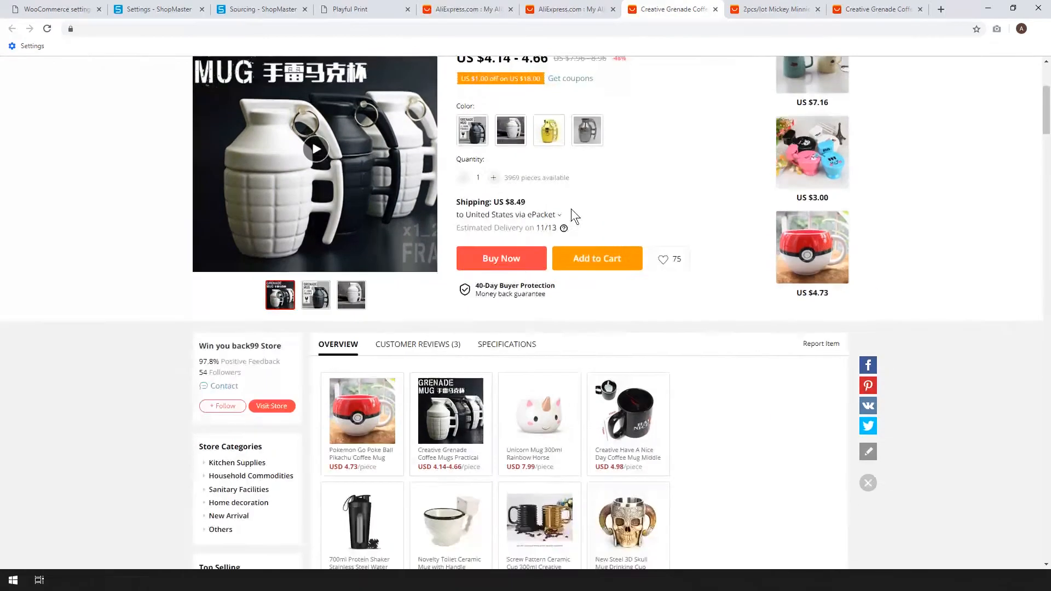
{"action": "scroll", "coordinate": [571, 209], "scroll_direction": "up", "scroll_amount": 4}
{"action": "scroll", "coordinate": [540, 335], "scroll_direction": "down", "scroll_amount": 4}
{"action": "scroll", "coordinate": [661, 256], "scroll_direction": "up", "scroll_amount": 1}
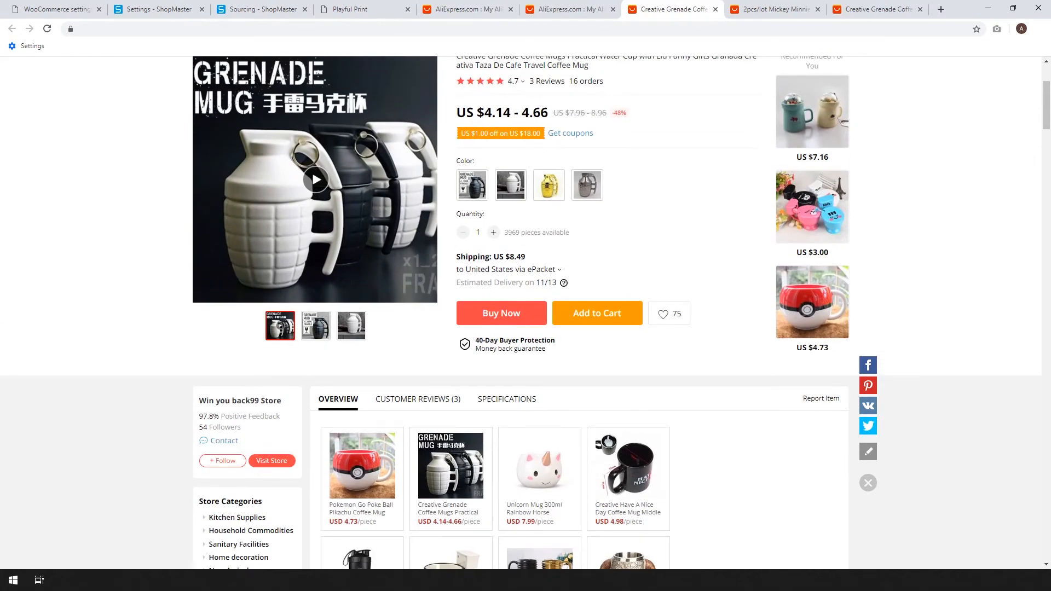
Switch to ShopMaster's Product Importer and import the grenade mug using its AliExpress product URL.
{"action": "left_click", "coordinate": [249, 7]}
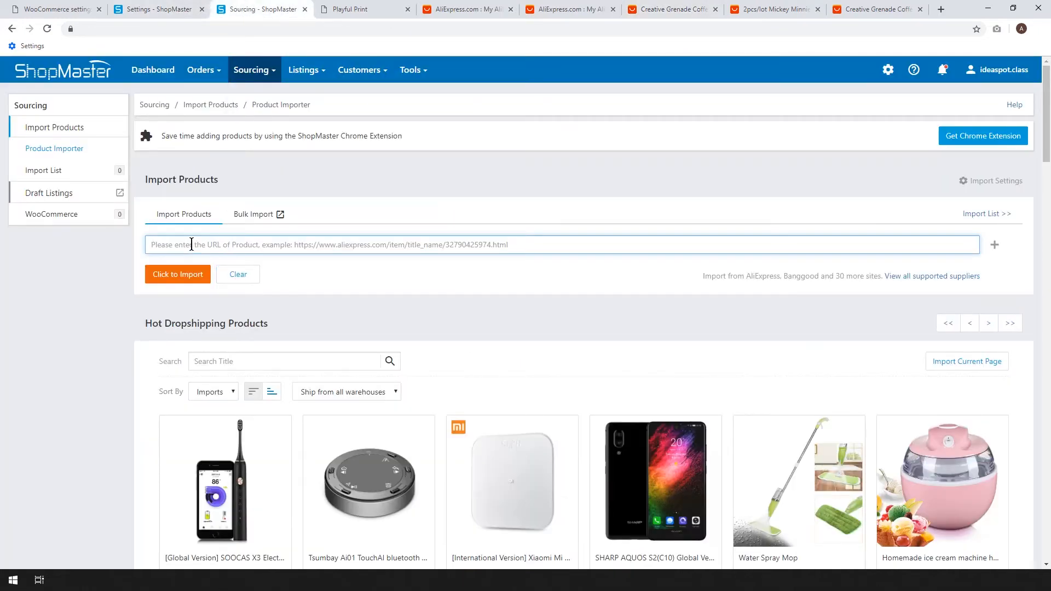
{"action": "type", "text": "https://www.aliexpress.com/item/33039443512.html?spm=a2g0s.ds-center.recommended-products.34.6ecf2e0eqzbPBO"}
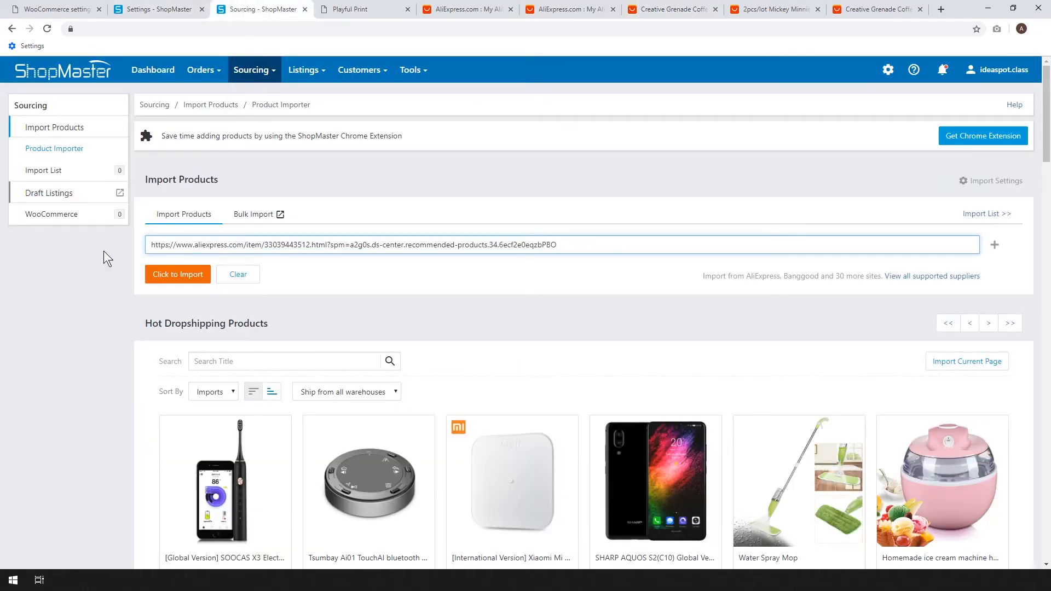
{"action": "left_click", "coordinate": [165, 273]}
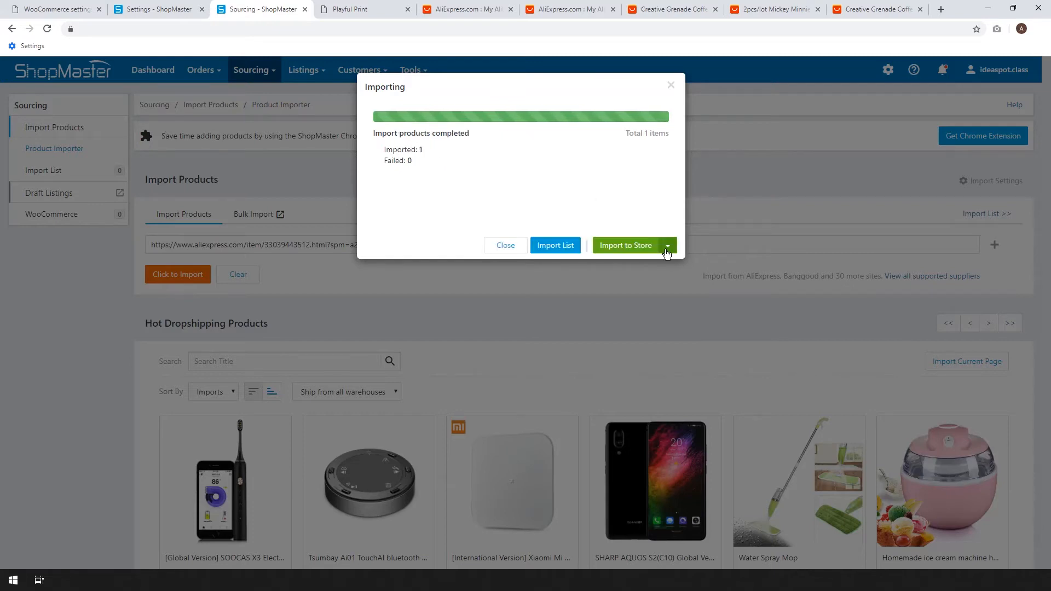
Open the WooCommerce import options for the imported product and assign the Mugs category for the Playful Print store.
{"action": "left_click", "coordinate": [672, 251]}
{"action": "left_click", "coordinate": [610, 266]}
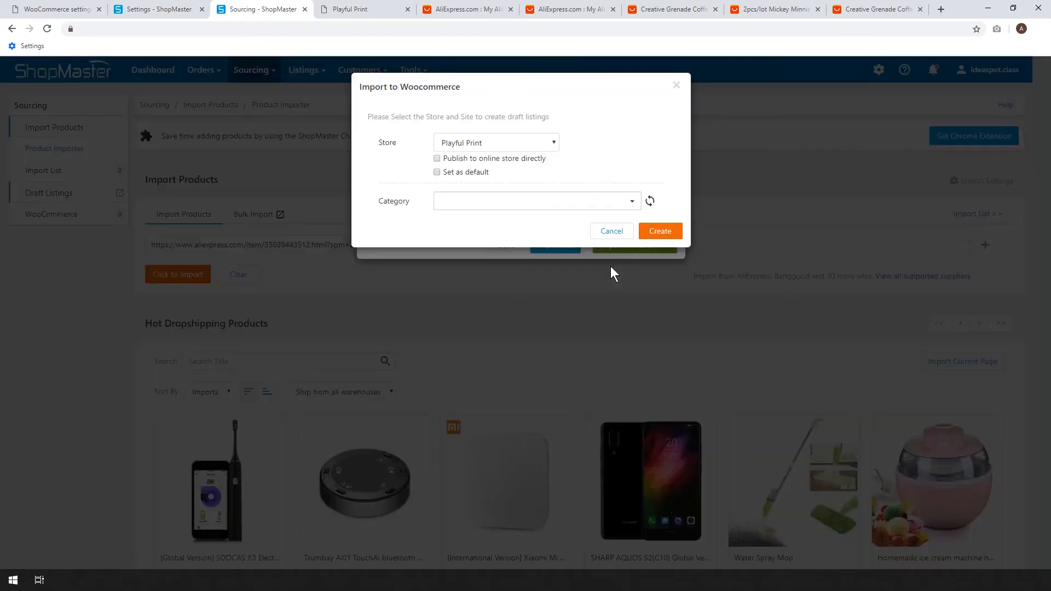
{"action": "left_click", "coordinate": [462, 202]}
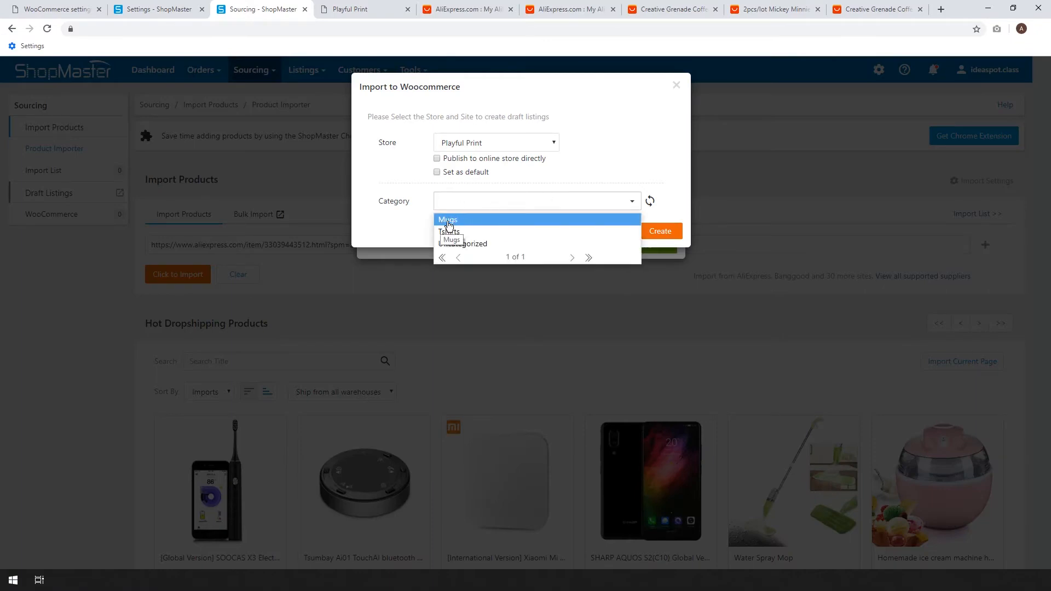
{"action": "left_click", "coordinate": [452, 220]}
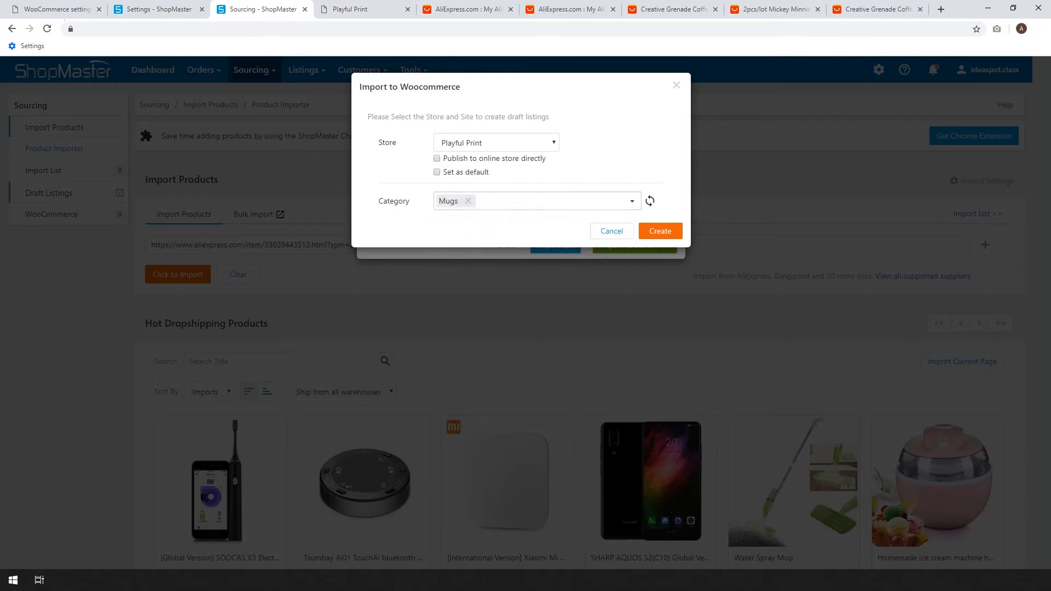
Check the product categories in the store's WordPress admin and return to the ShopMaster import dialog.
{"action": "left_click", "coordinate": [56, 9]}
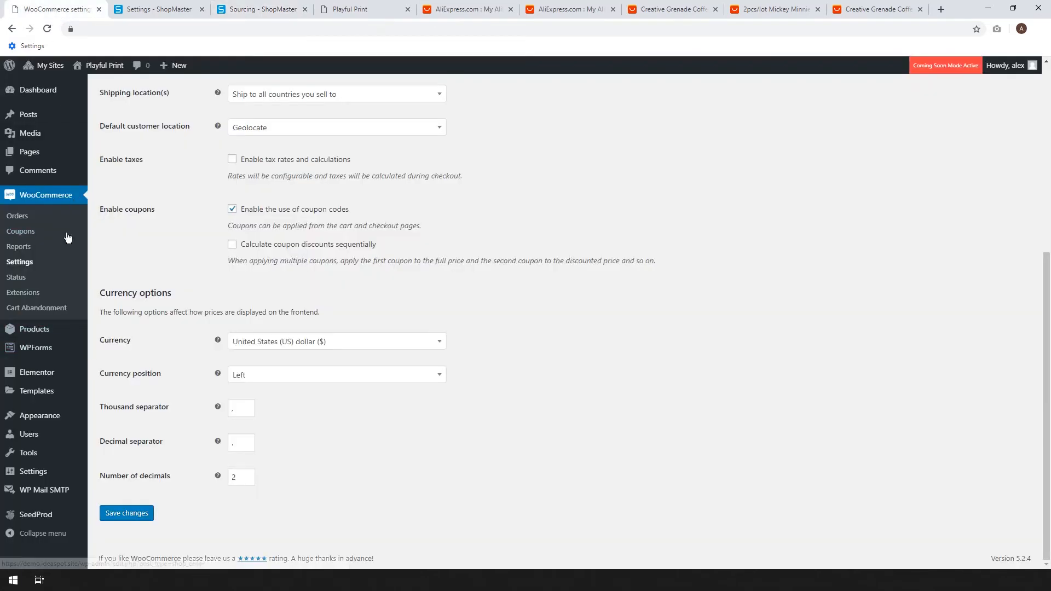
{"action": "mouse_move", "coordinate": [52, 335]}
{"action": "left_click", "coordinate": [117, 369]}
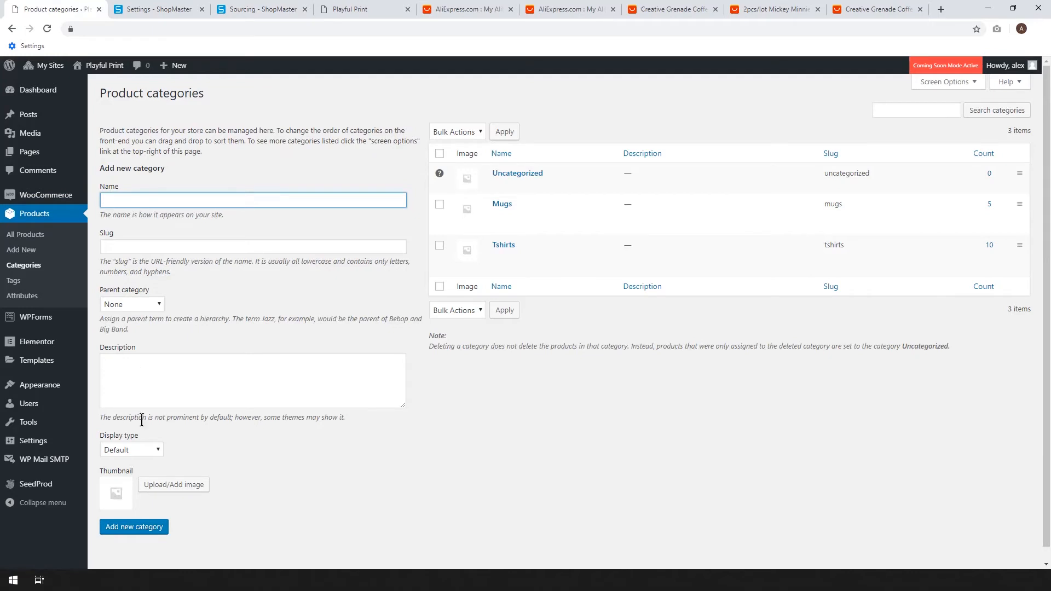
{"action": "mouse_move", "coordinate": [530, 206]}
{"action": "left_click", "coordinate": [274, 8]}
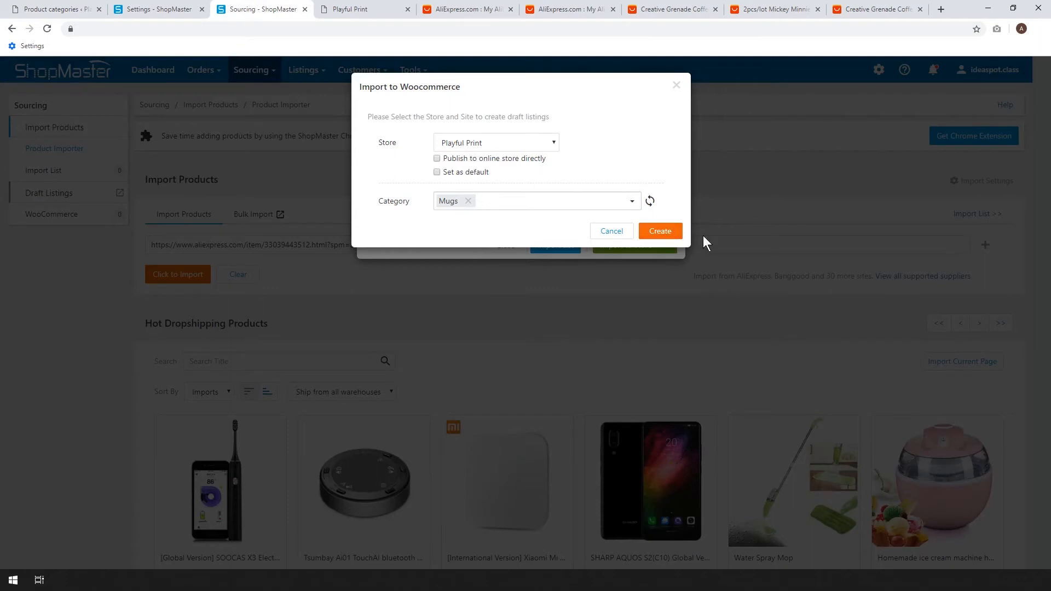
Create the grenade mug's WooCommerce draft listing in the Mugs category and open it for editing from the draft listings.
{"action": "left_click", "coordinate": [662, 231]}
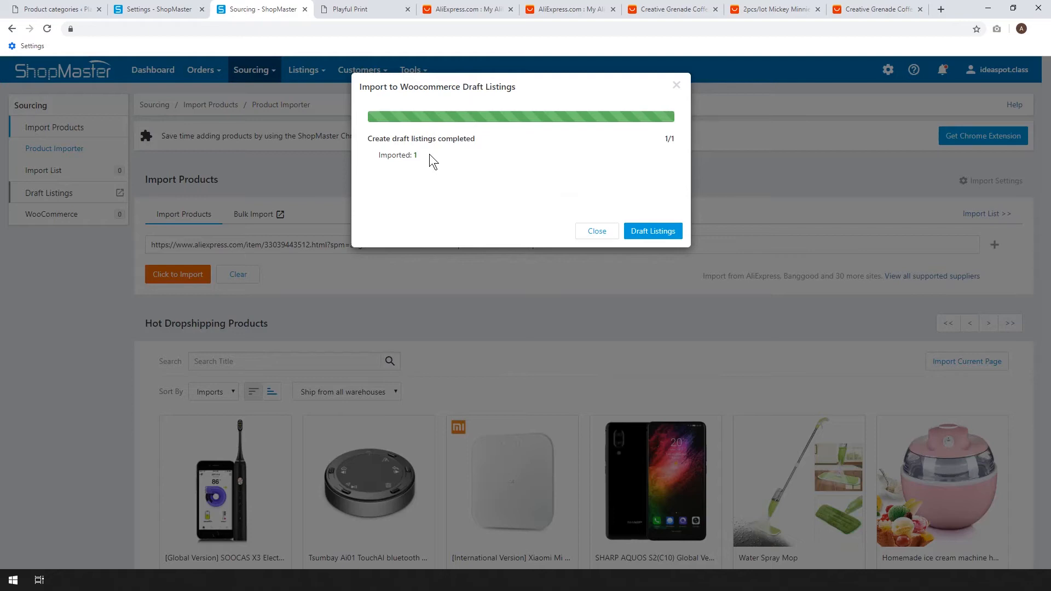
{"action": "left_click", "coordinate": [676, 231]}
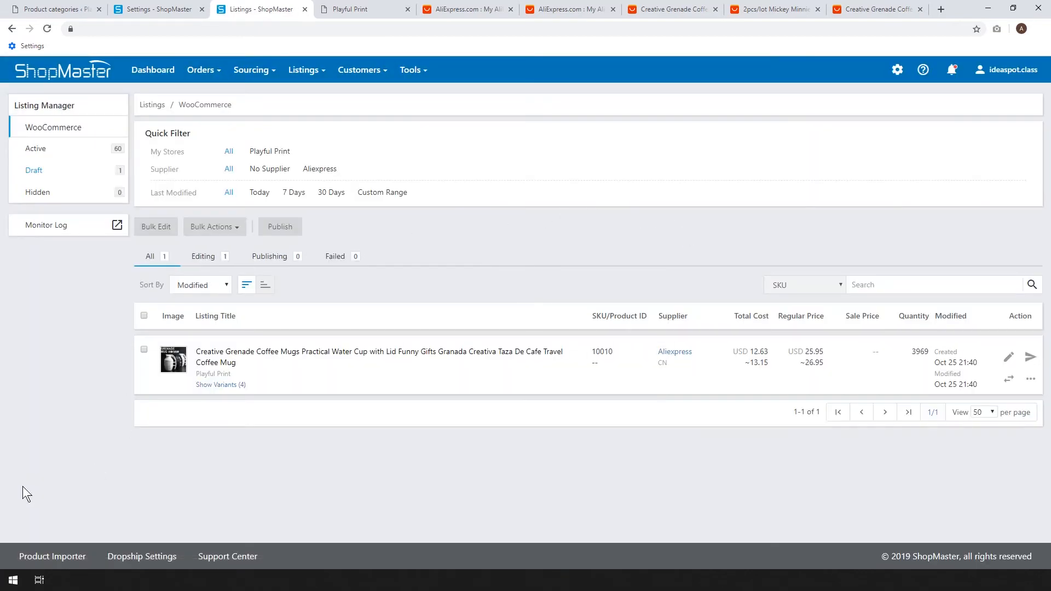
{"action": "left_click", "coordinate": [208, 357]}
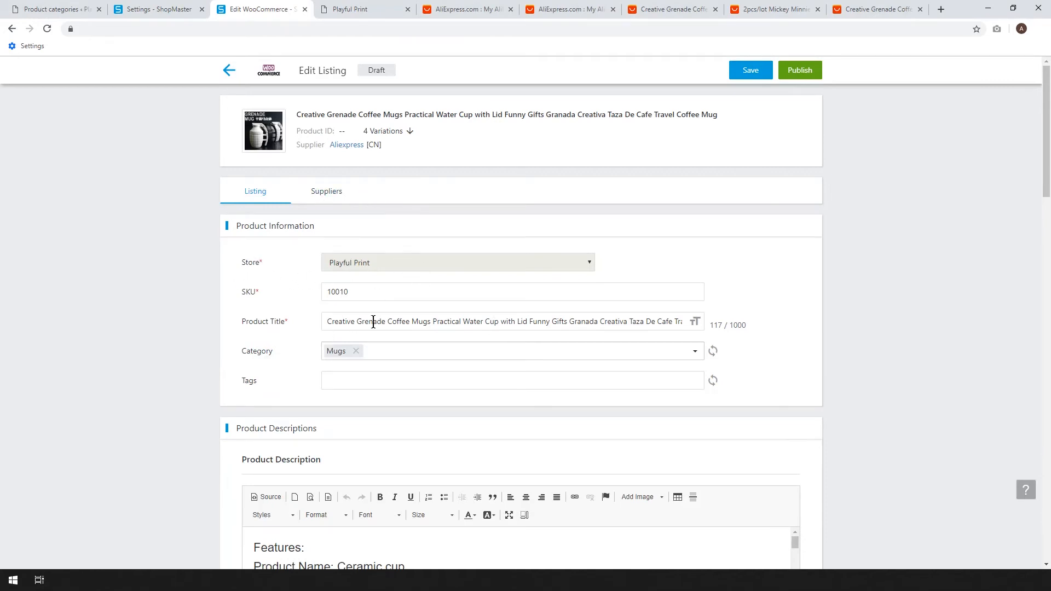
Shorten the product title to "Grenade Coffee Mug".
{"action": "double_click", "coordinate": [351, 322]}
{"action": "key", "text": "BackSpace"}
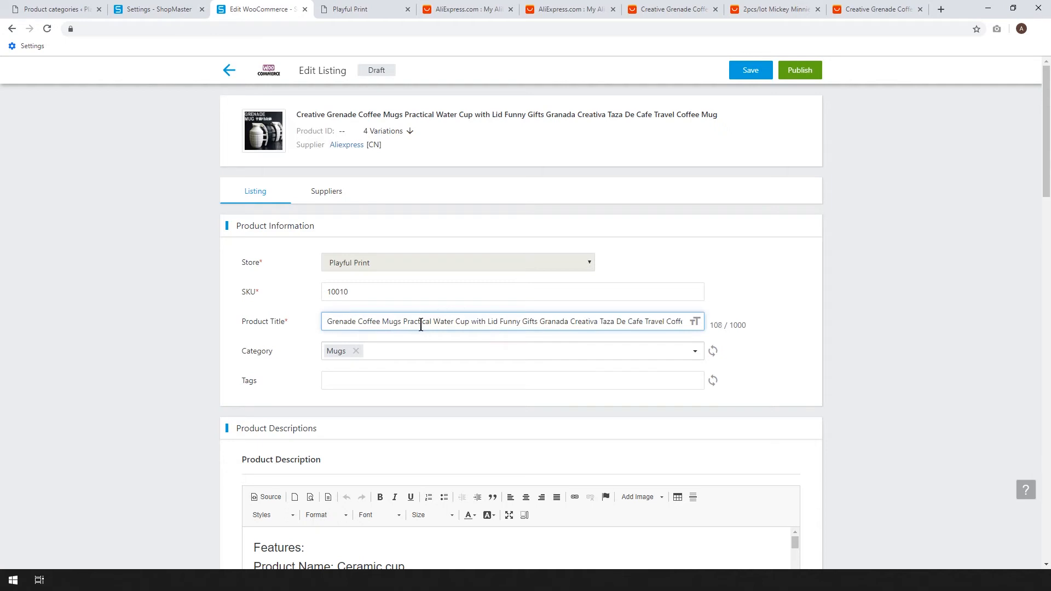
{"action": "left_click_drag", "start_coordinate": [402, 322], "coordinate": [777, 308]}
{"action": "key", "text": "BackSpace"}
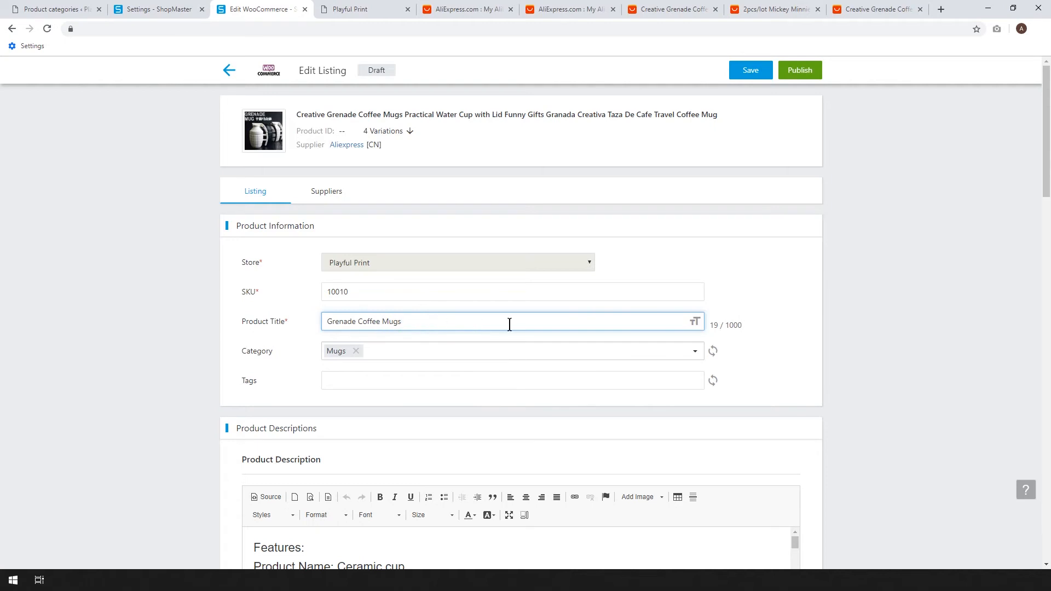
{"action": "left_click", "coordinate": [432, 321]}
{"action": "key", "text": "BackSpace"}
{"action": "left_click", "coordinate": [725, 268]}
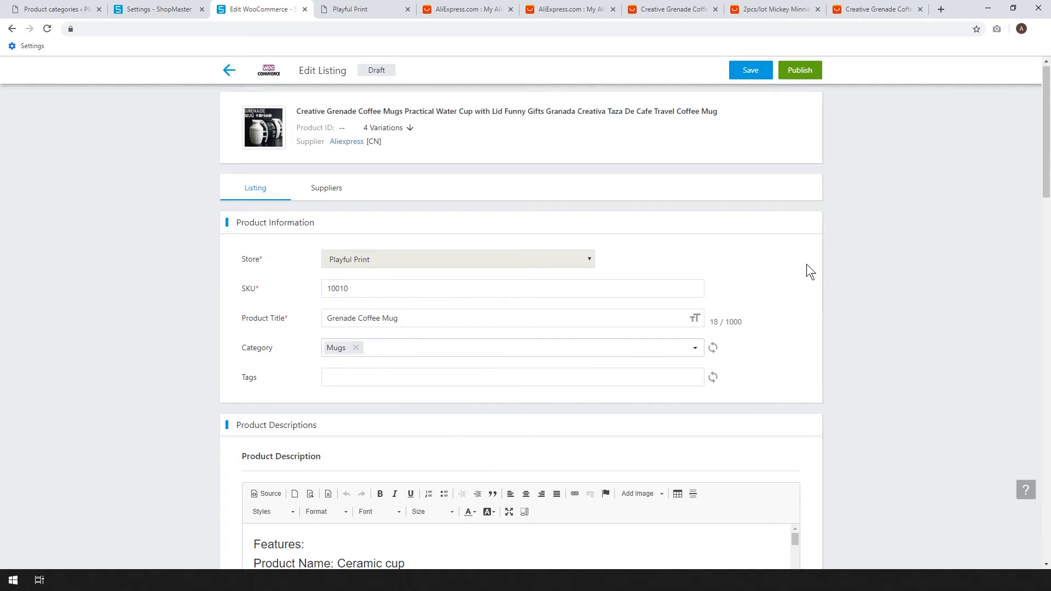
Delete the supplier's Features text, including the size and capacity lines, from the product description.
{"action": "scroll", "coordinate": [807, 264], "scroll_direction": "down", "scroll_amount": 2}
{"action": "scroll", "coordinate": [427, 314], "scroll_direction": "down", "scroll_amount": 1}
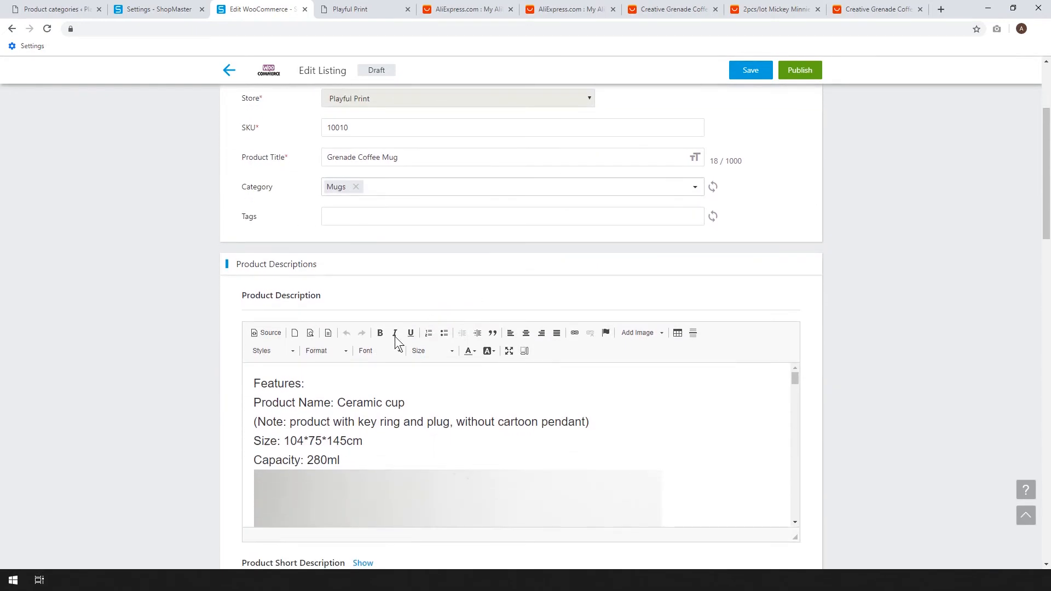
{"action": "scroll", "coordinate": [327, 241], "scroll_direction": "down", "scroll_amount": 2}
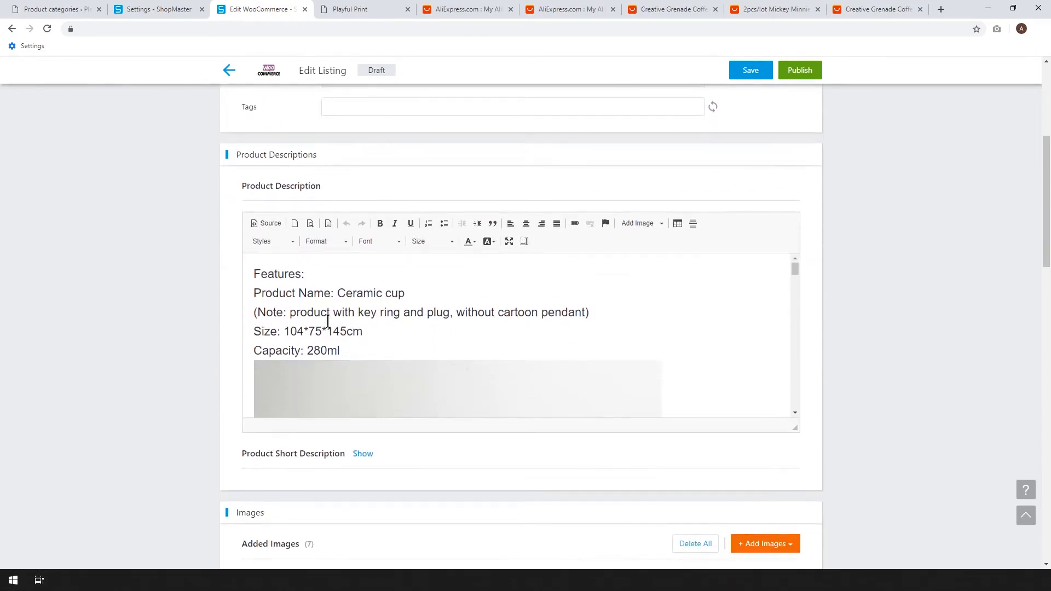
{"action": "left_click", "coordinate": [358, 350]}
{"action": "key", "text": "ctrl+a"}
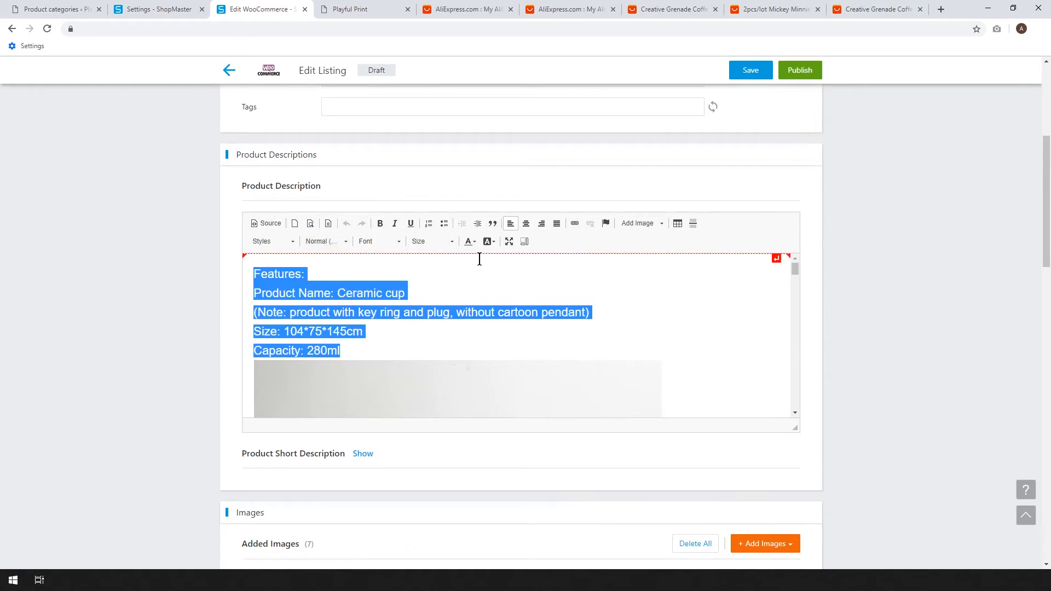
{"action": "key", "text": "BackSpace"}
Go through the images in the product description and remove unwanted supplier content near the end.
{"action": "scroll", "coordinate": [693, 305], "scroll_direction": "down", "scroll_amount": 2}
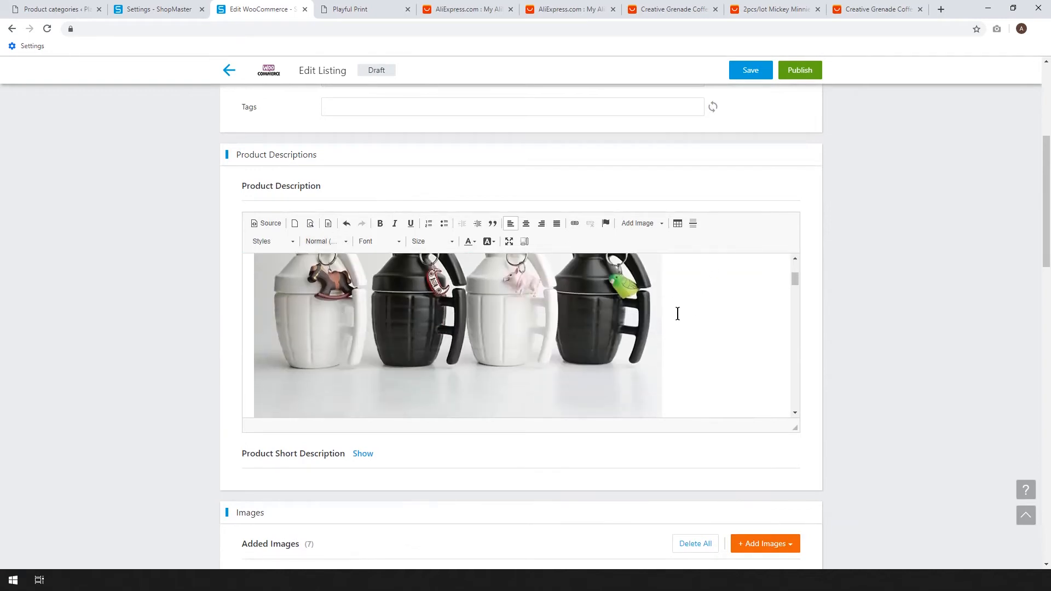
{"action": "scroll", "coordinate": [678, 314], "scroll_direction": "down", "scroll_amount": 10}
{"action": "scroll", "coordinate": [677, 313], "scroll_direction": "down", "scroll_amount": 6}
{"action": "key", "text": "ctrl+a"}
{"action": "left_click", "coordinate": [674, 342]}
{"action": "scroll", "coordinate": [675, 342], "scroll_direction": "down", "scroll_amount": 5}
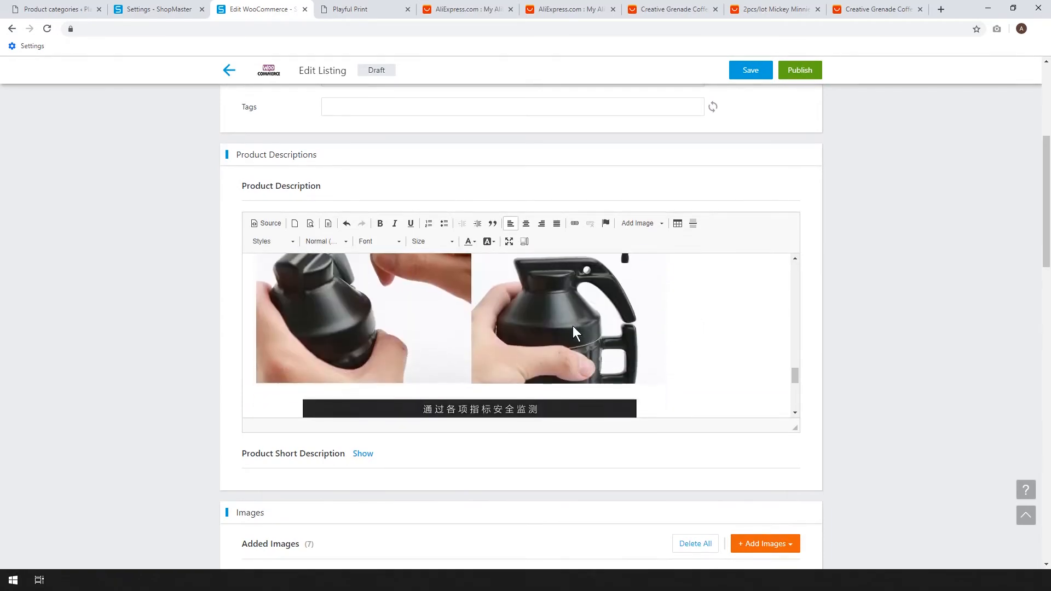
{"action": "scroll", "coordinate": [622, 326], "scroll_direction": "down", "scroll_amount": 3}
{"action": "left_click", "coordinate": [652, 322]}
{"action": "key", "text": "Delete"}
Delete the group photo, both black mug photos and the duplicate white mug photo from the listing's added images.
{"action": "scroll", "coordinate": [672, 322], "scroll_direction": "down", "scroll_amount": 3}
{"action": "scroll", "coordinate": [797, 320], "scroll_direction": "down", "scroll_amount": 3}
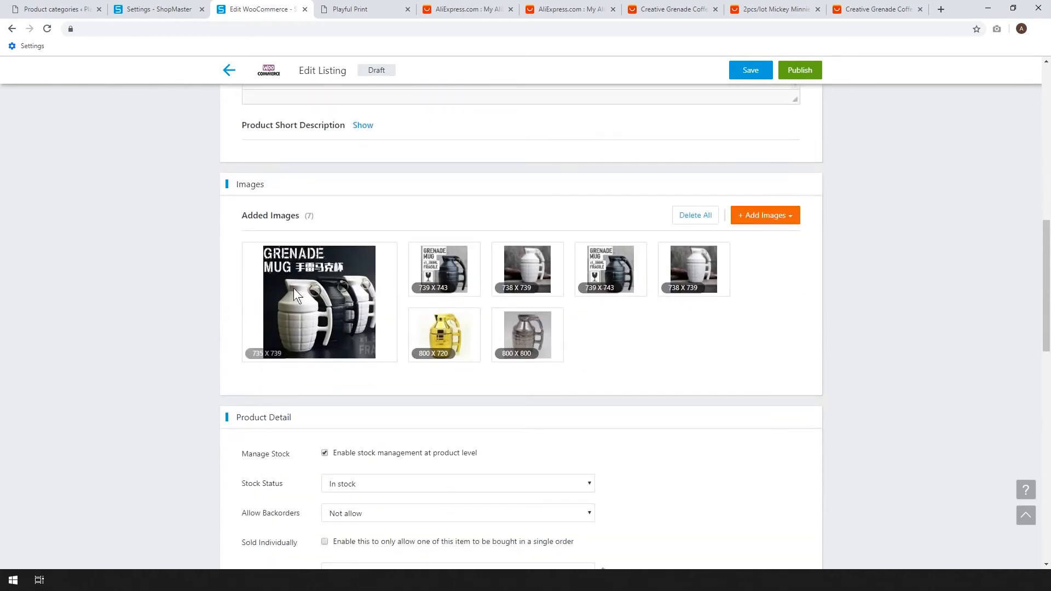
{"action": "mouse_move", "coordinate": [287, 321]}
{"action": "left_click", "coordinate": [302, 354]}
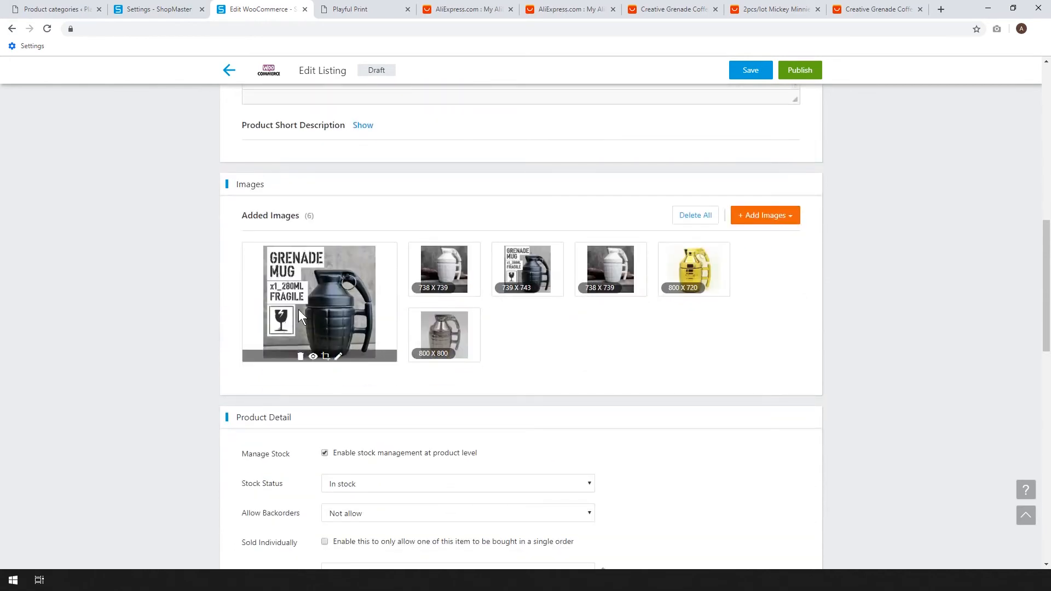
{"action": "left_click", "coordinate": [300, 355]}
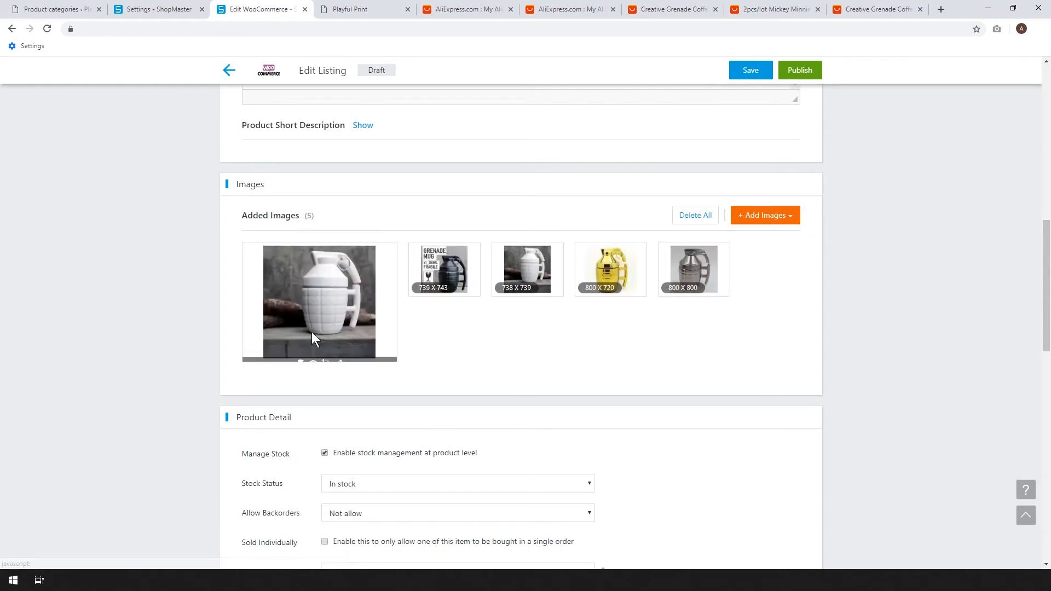
{"action": "left_click", "coordinate": [426, 291]}
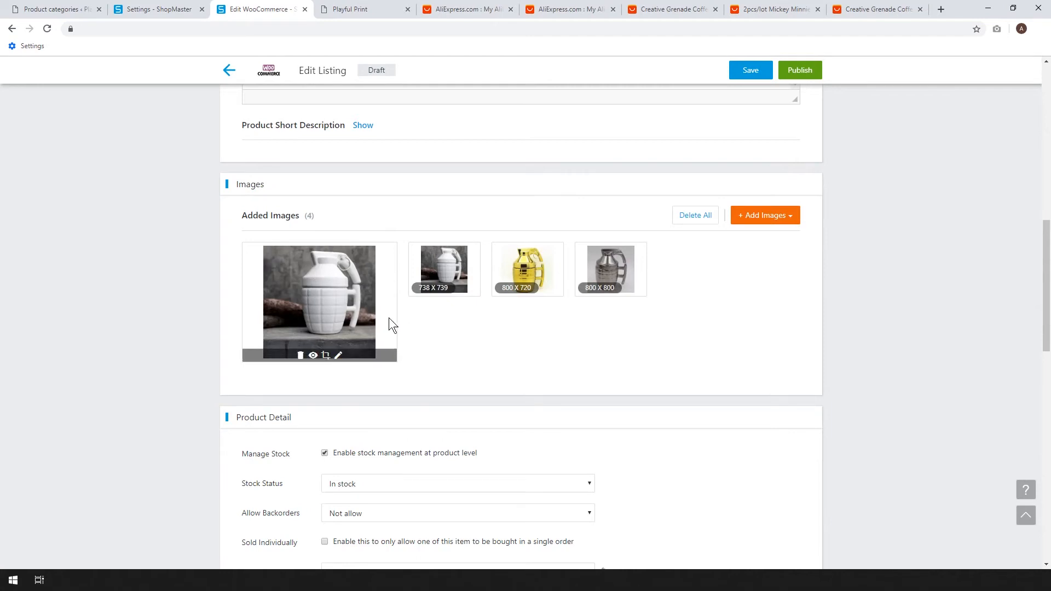
{"action": "left_click", "coordinate": [424, 290]}
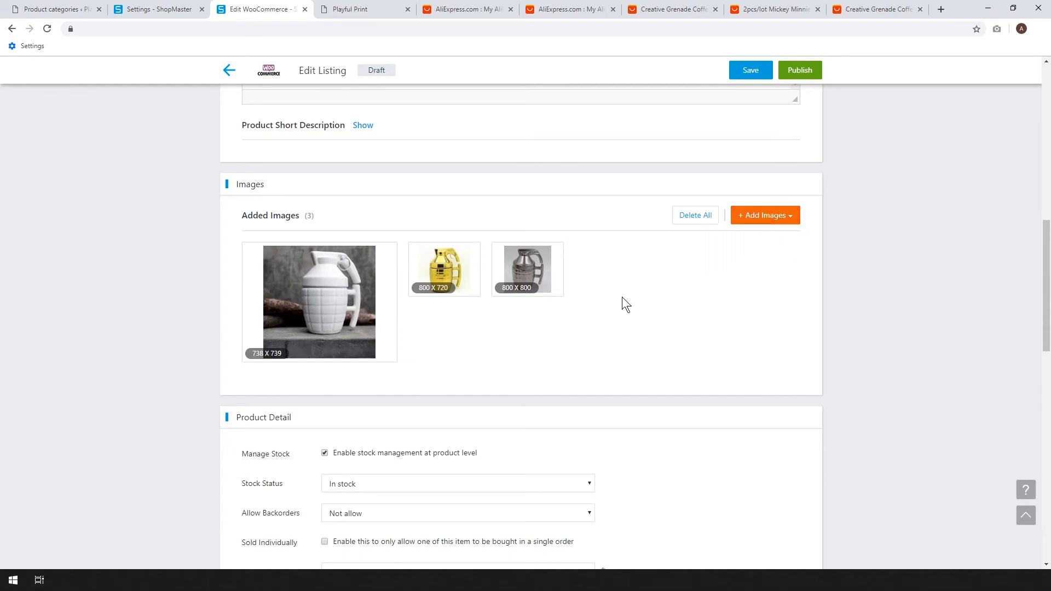
Make the variation colours editable and rename the first two to Black and White in title case.
{"action": "scroll", "coordinate": [684, 282], "scroll_direction": "down", "scroll_amount": 2}
{"action": "scroll", "coordinate": [684, 276], "scroll_direction": "down", "scroll_amount": 2}
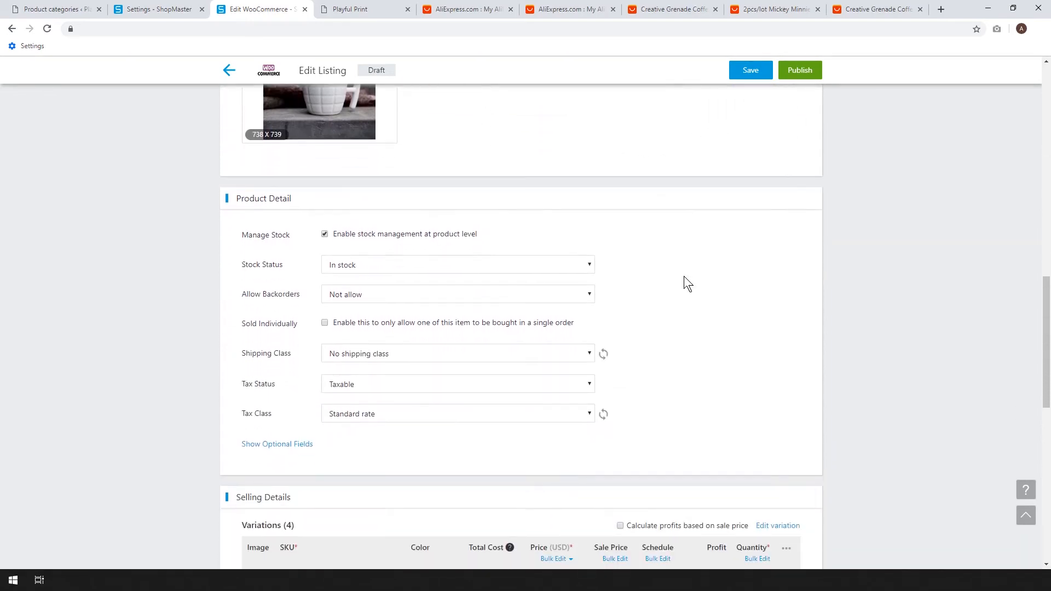
{"action": "scroll", "coordinate": [684, 279], "scroll_direction": "down", "scroll_amount": 1}
{"action": "scroll", "coordinate": [340, 321], "scroll_direction": "down", "scroll_amount": 3}
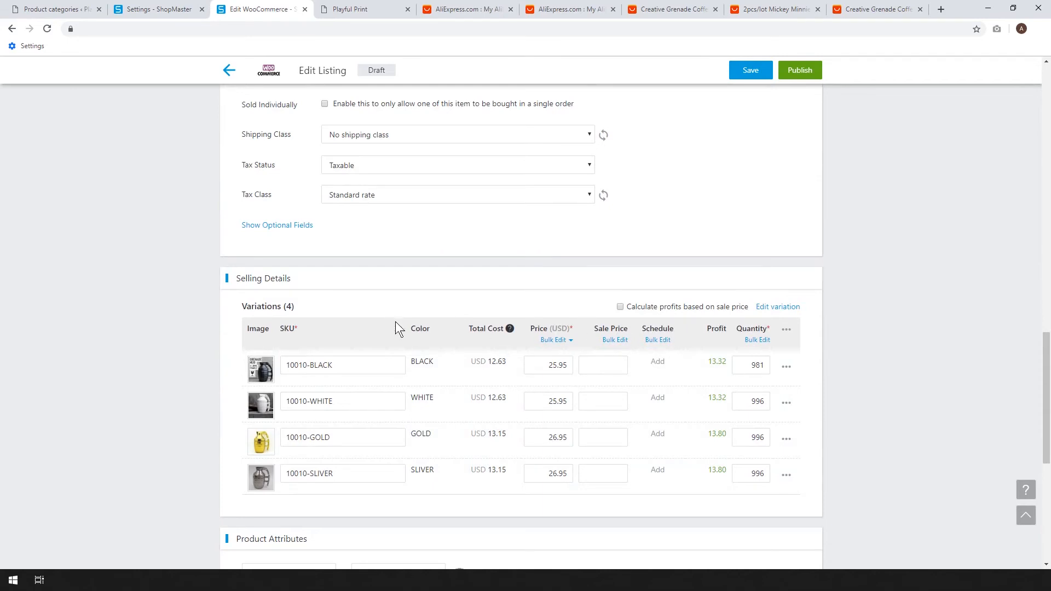
{"action": "left_click", "coordinate": [764, 308]}
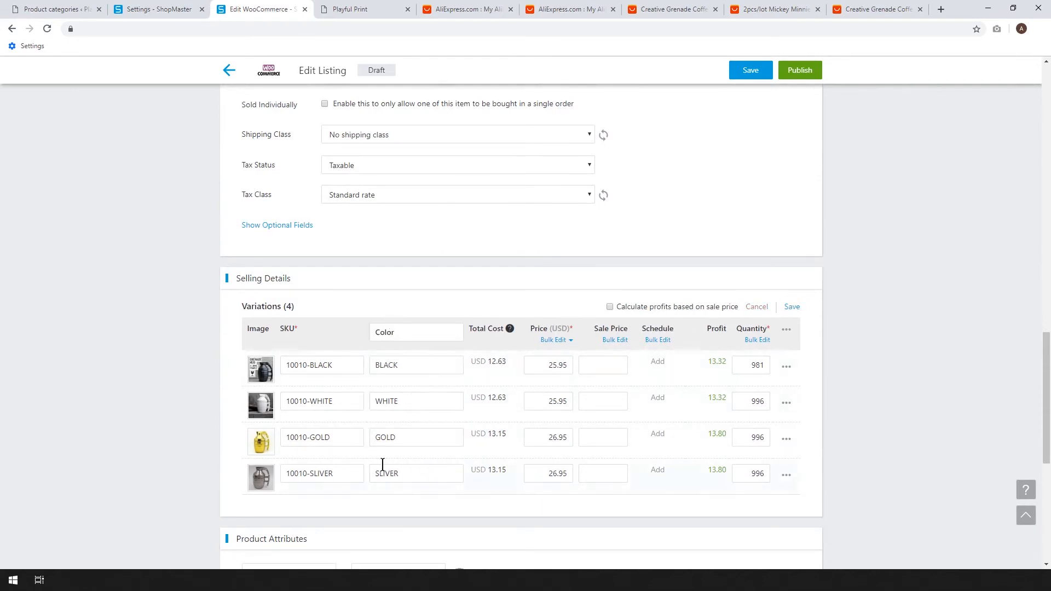
{"action": "double_click", "coordinate": [390, 370]}
{"action": "type", "text": "Black"}
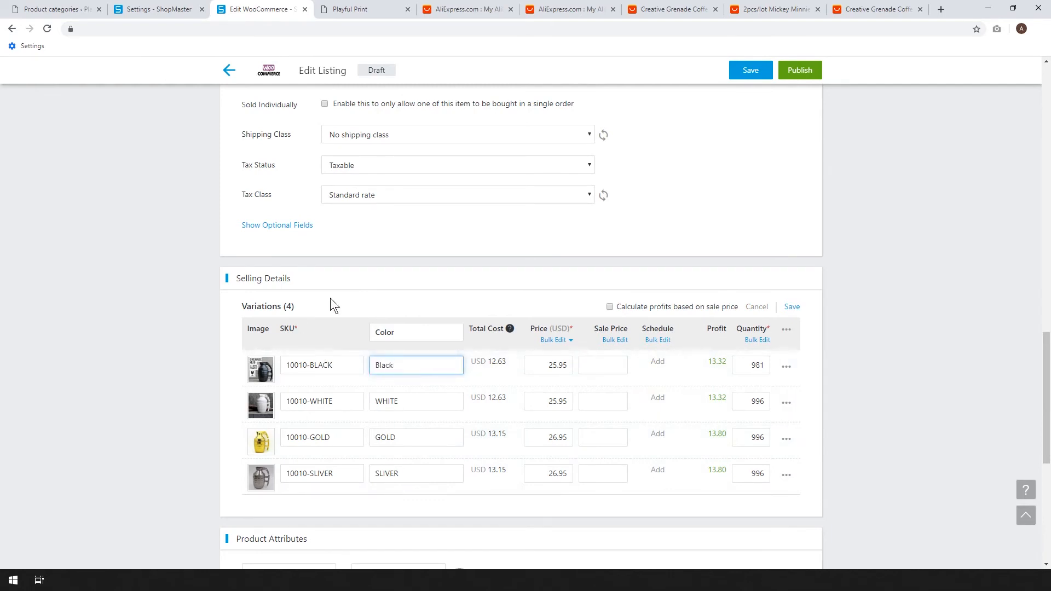
{"action": "double_click", "coordinate": [420, 397]}
{"action": "type", "text": "White"}
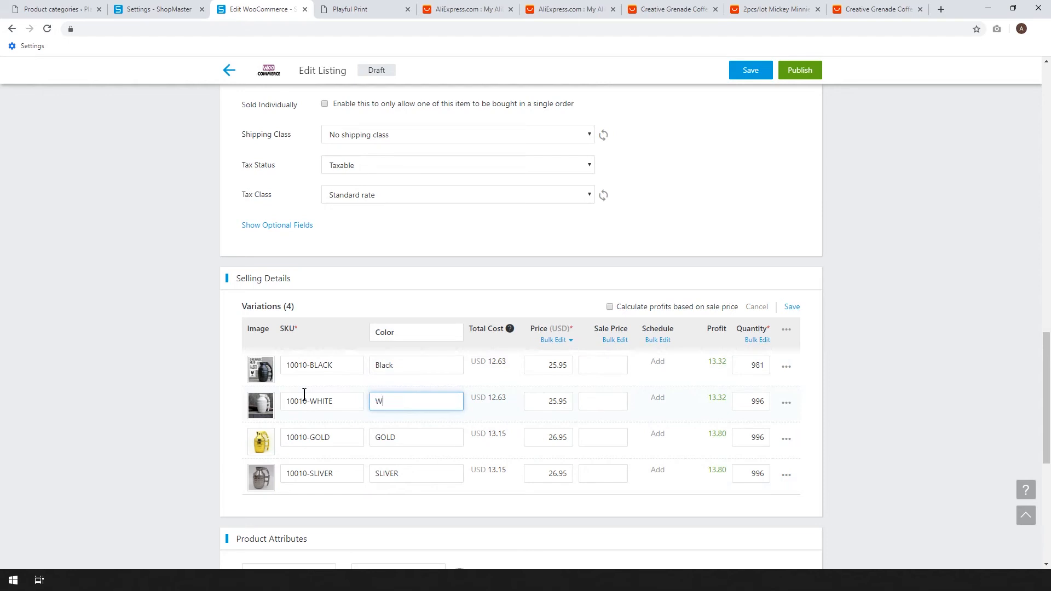
Rename the remaining two variation colours to Gold and Silver and save the variation changes.
{"action": "double_click", "coordinate": [401, 433]}
{"action": "type", "text": "Gold"}
{"action": "key", "text": "Tab"}
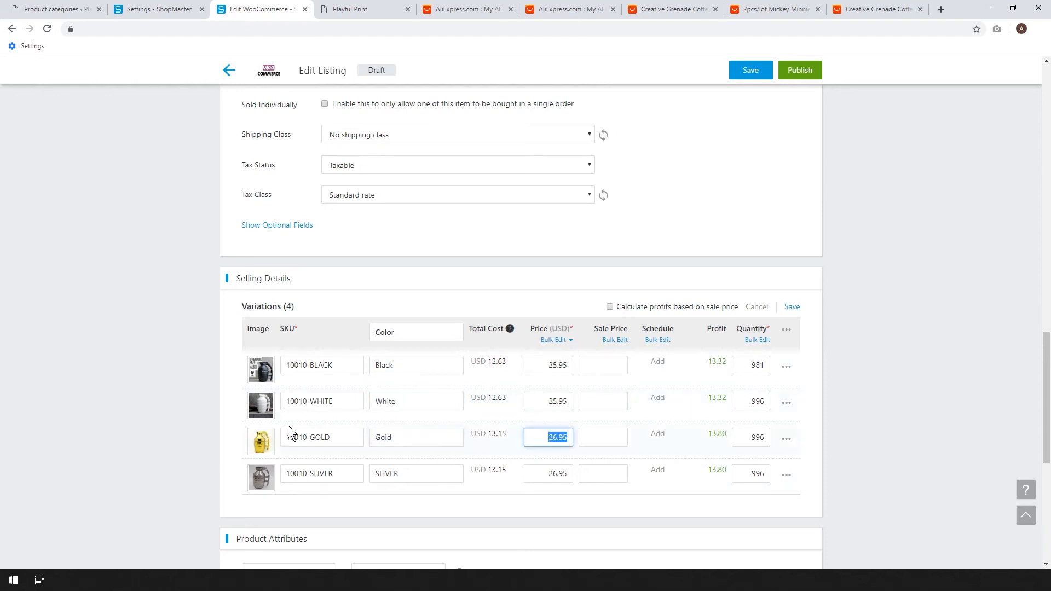
{"action": "double_click", "coordinate": [421, 475]}
{"action": "type", "text": "Silver"}
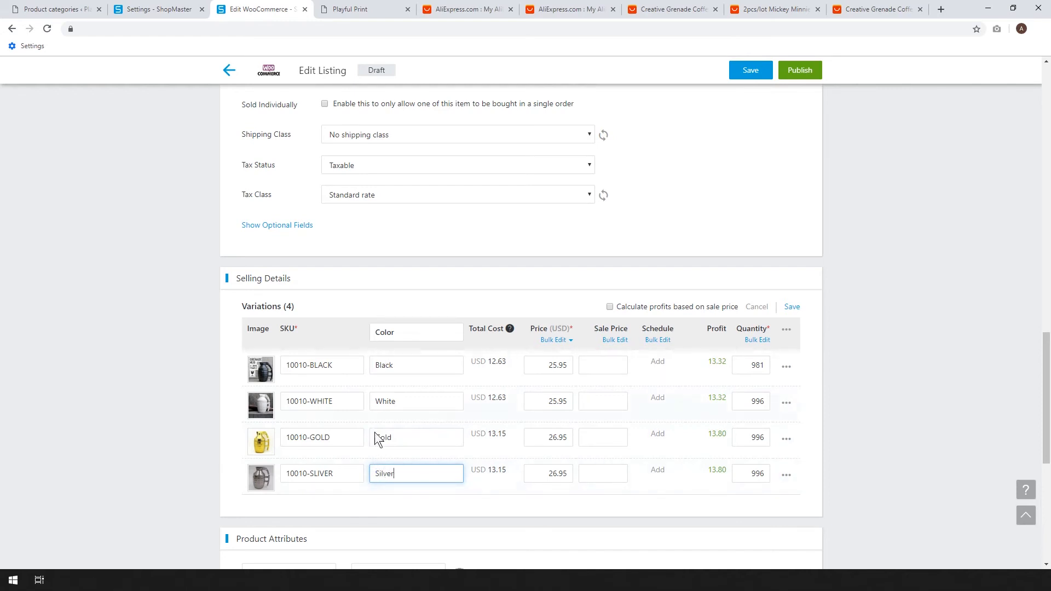
{"action": "scroll", "coordinate": [386, 327], "scroll_direction": "down", "scroll_amount": 1}
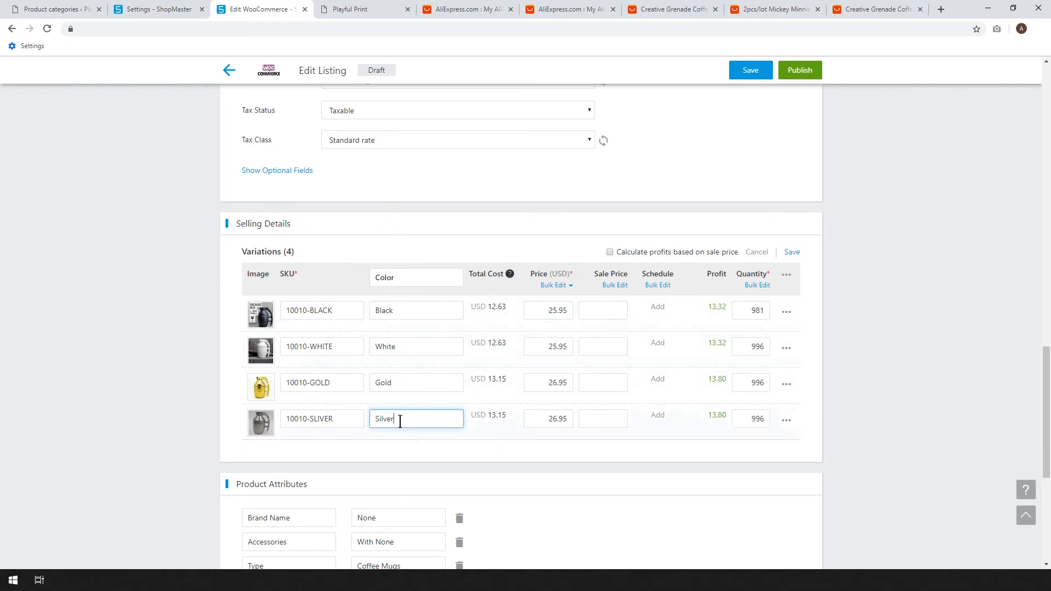
{"action": "left_click", "coordinate": [756, 66]}
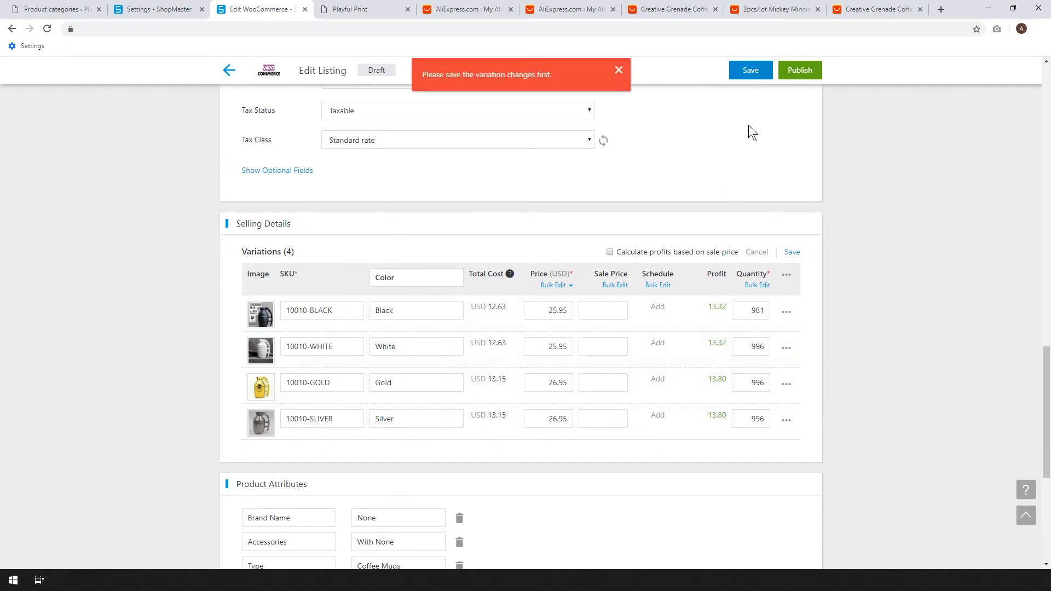
{"action": "left_click", "coordinate": [792, 253]}
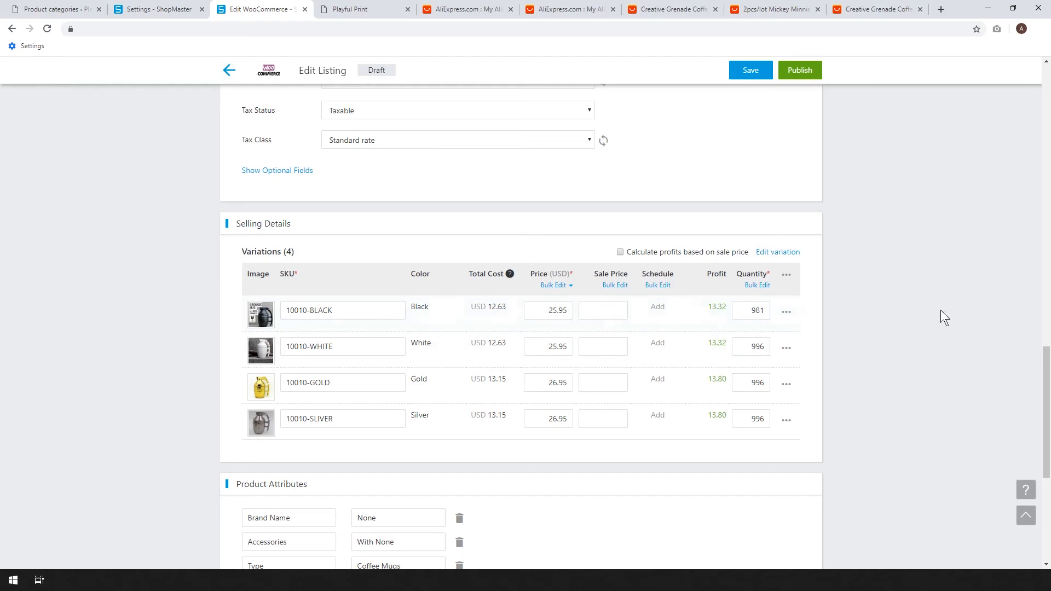
Check the shipping cost and price on the grenade mug's AliExpress page and return to the ShopMaster listing editor.
{"action": "scroll", "coordinate": [940, 310], "scroll_direction": "down", "scroll_amount": 2}
{"action": "scroll", "coordinate": [590, 256], "scroll_direction": "down", "scroll_amount": 1}
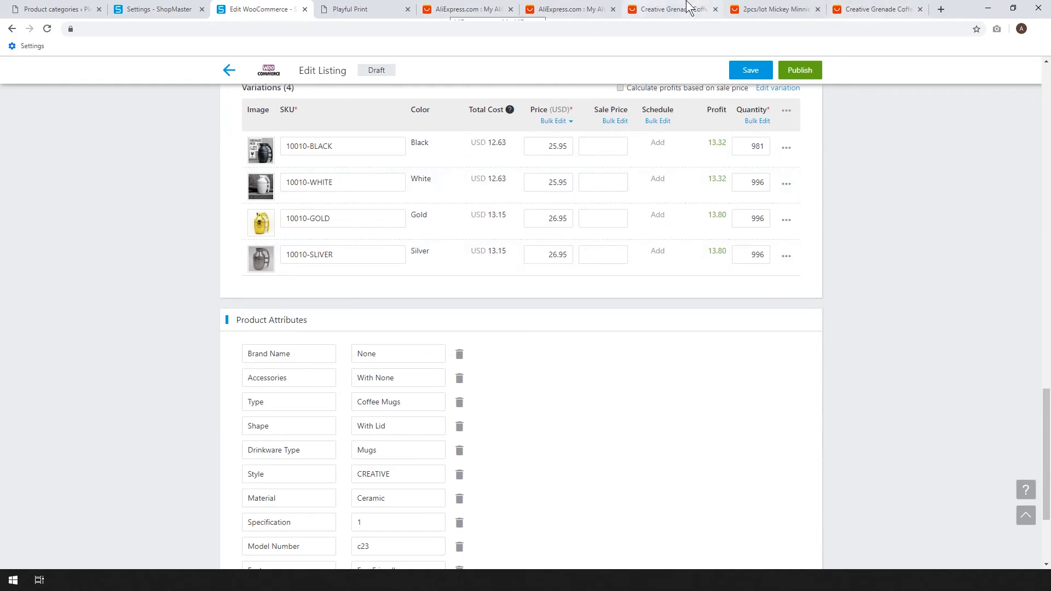
{"action": "left_click", "coordinate": [665, 8]}
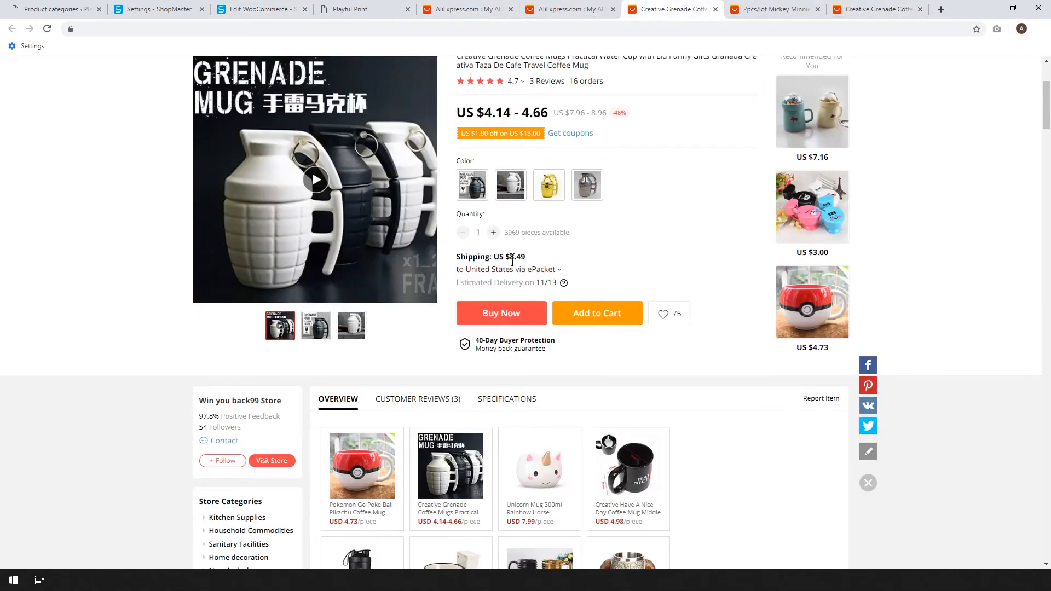
{"action": "left_click_drag", "start_coordinate": [525, 257], "coordinate": [473, 257]}
{"action": "scroll", "coordinate": [606, 269], "scroll_direction": "up", "scroll_amount": 1}
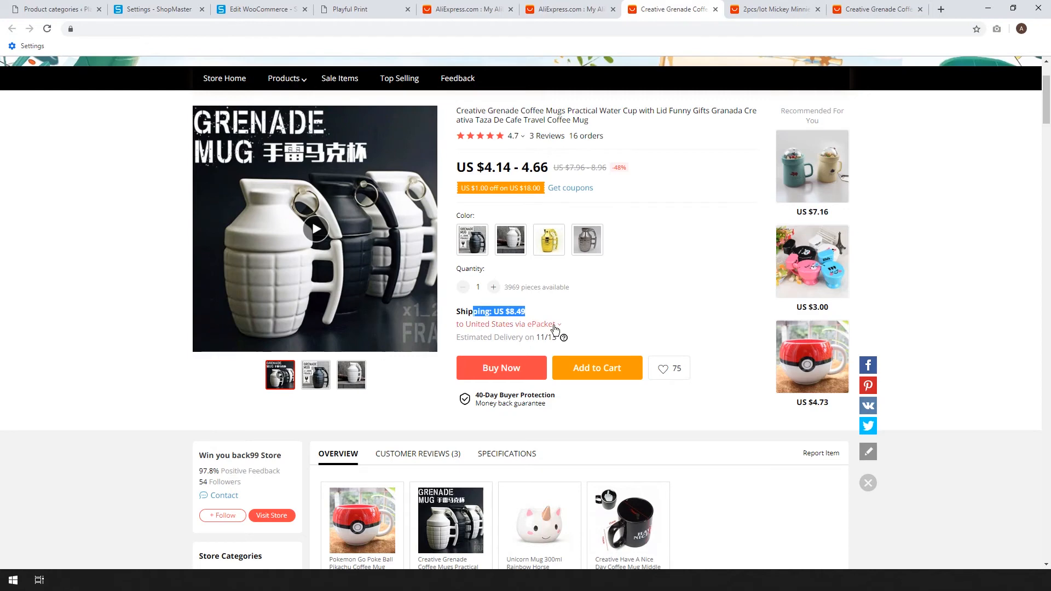
{"action": "left_click", "coordinate": [157, 7]}
{"action": "left_click", "coordinate": [250, 6]}
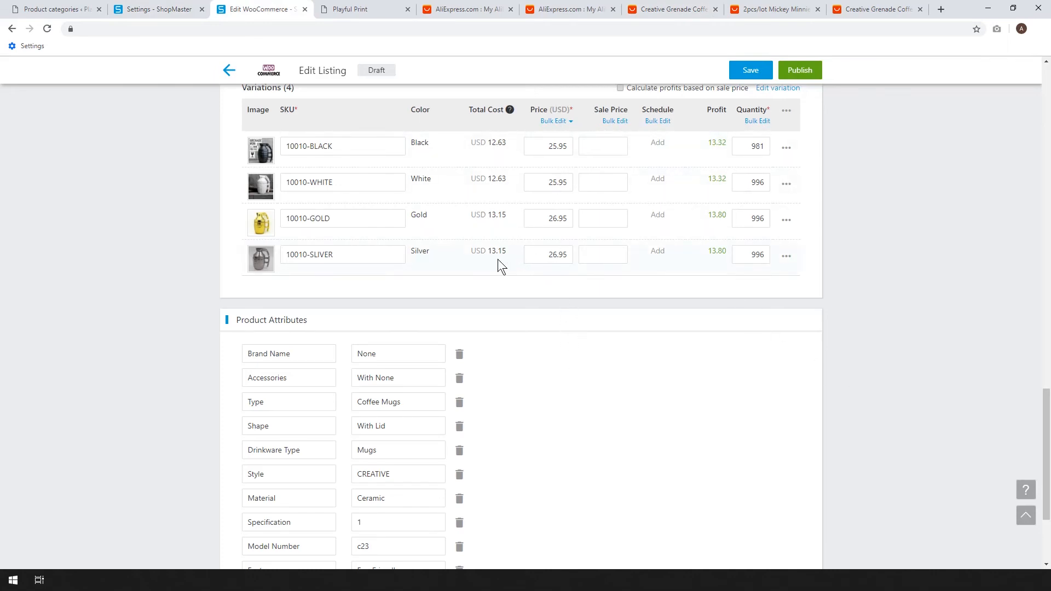
Set the silver variation's price to 25.95 USD and save the listing.
{"action": "left_click", "coordinate": [555, 255]}
{"action": "key", "text": "BackSpace"}
{"action": "type", "text": "5"}
{"action": "left_click", "coordinate": [745, 75]}
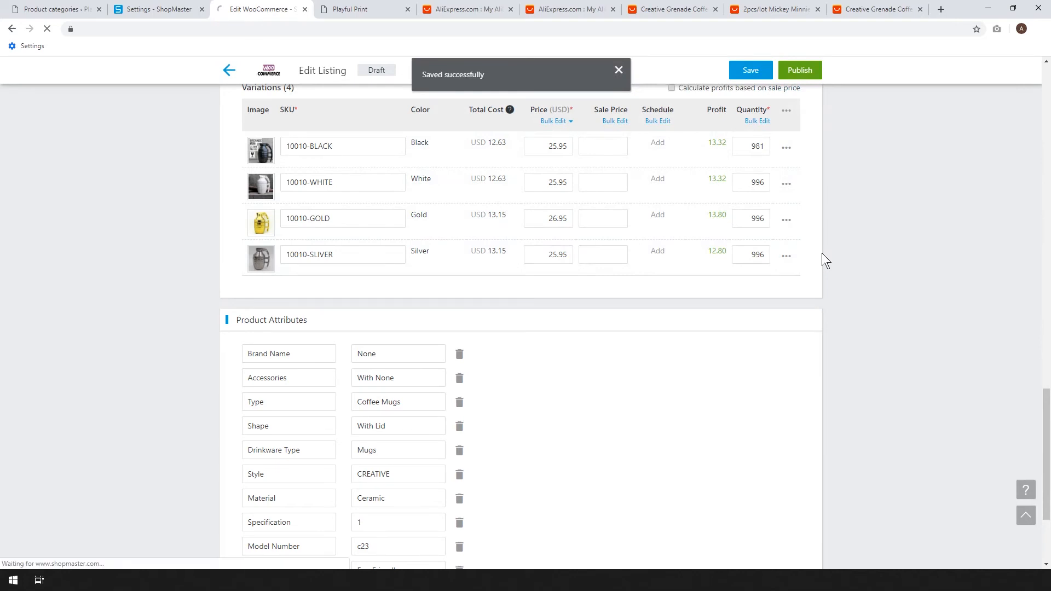
Delete all the product attributes from Brand Name through Certification and save the listing.
{"action": "scroll", "coordinate": [284, 319], "scroll_direction": "down", "scroll_amount": 2}
{"action": "scroll", "coordinate": [389, 308], "scroll_direction": "down", "scroll_amount": 2}
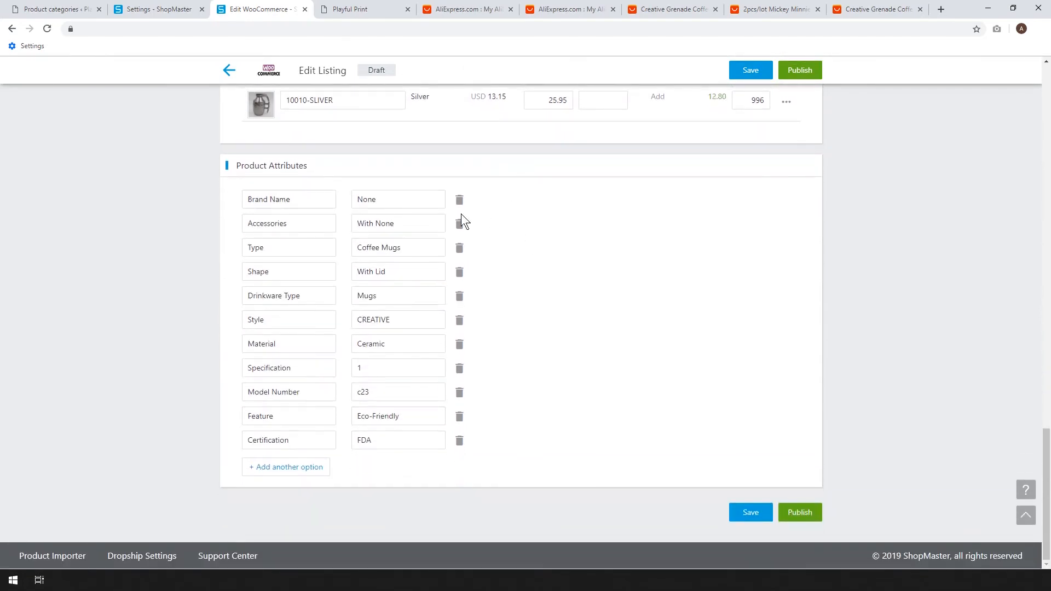
{"action": "left_click", "coordinate": [460, 201]}
{"action": "left_click", "coordinate": [460, 223]}
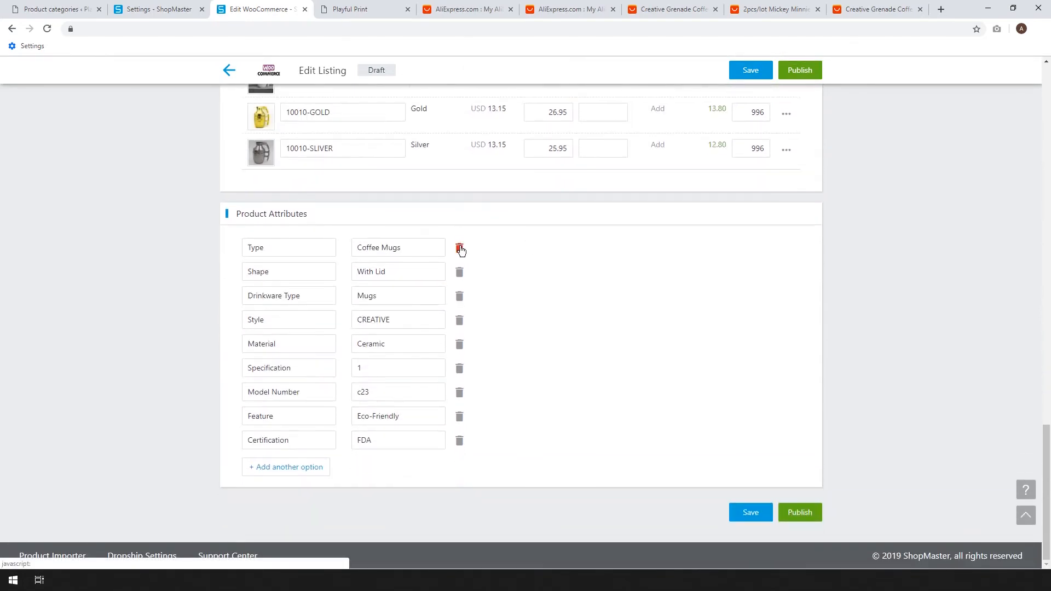
{"action": "left_click", "coordinate": [460, 248]}
{"action": "left_click", "coordinate": [460, 272]}
{"action": "left_click", "coordinate": [460, 297]}
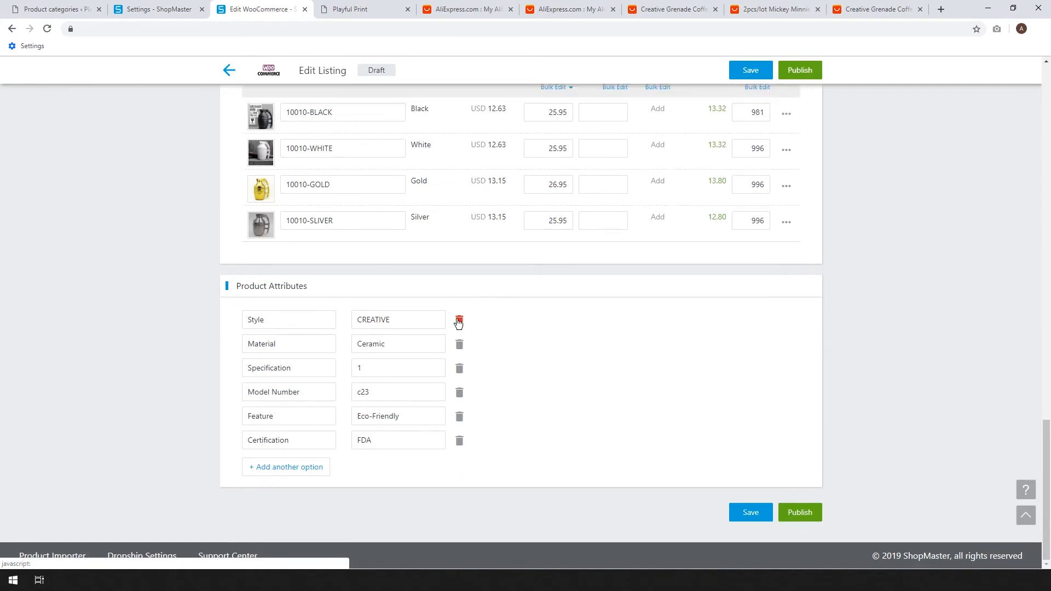
{"action": "left_click", "coordinate": [460, 320]}
{"action": "left_click", "coordinate": [460, 345]}
{"action": "left_click", "coordinate": [460, 370]}
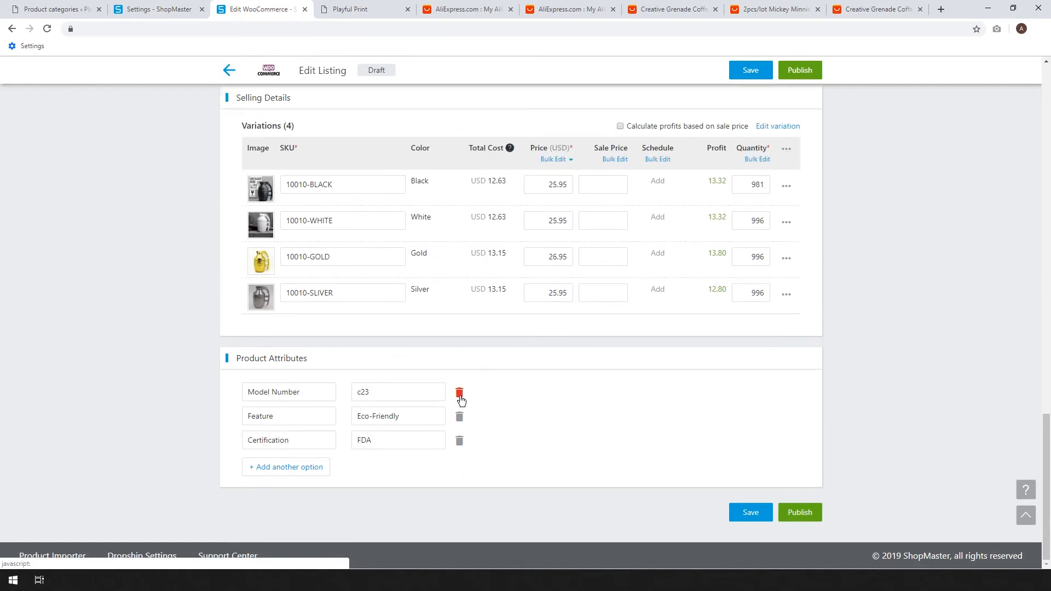
{"action": "left_click", "coordinate": [460, 394]}
{"action": "left_click", "coordinate": [460, 417]}
{"action": "left_click", "coordinate": [460, 441]}
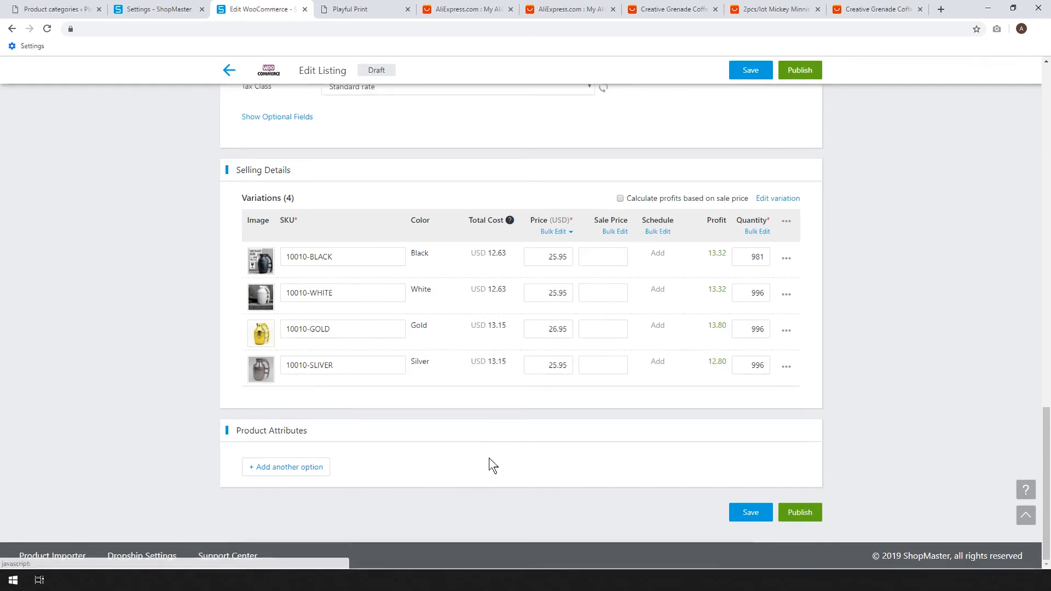
{"action": "left_click", "coordinate": [755, 514]}
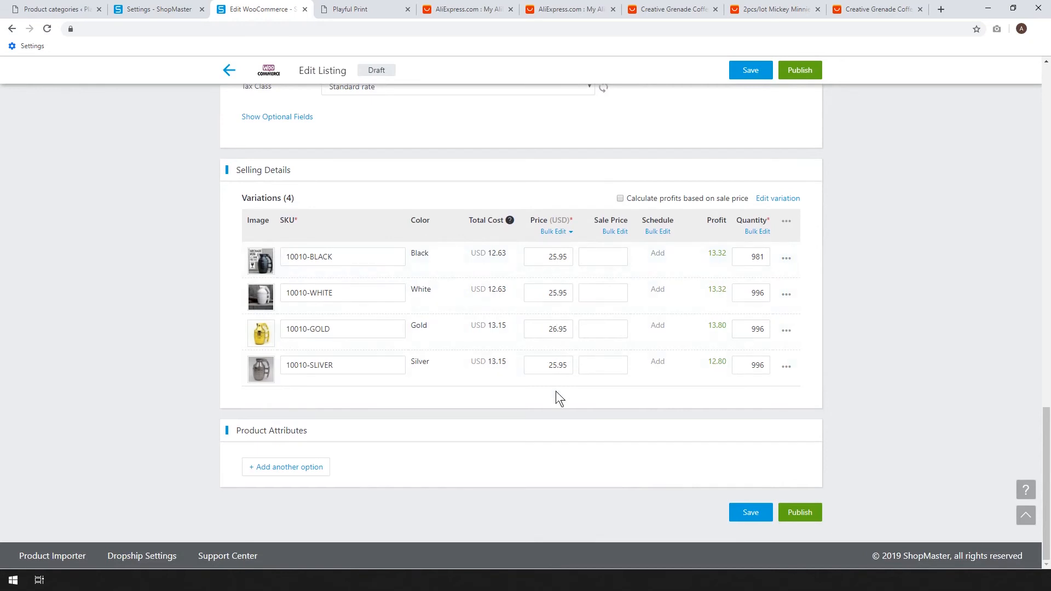
Set the gold variation's price to 25.95 USD and save the listing.
{"action": "left_click", "coordinate": [552, 328]}
{"action": "key", "text": "BackSpace"}
{"action": "type", "text": "5"}
{"action": "left_click", "coordinate": [748, 514]}
Publish the grenade mug listing to the WooCommerce store and return to the listings overview.
{"action": "scroll", "coordinate": [819, 425], "scroll_direction": "up", "scroll_amount": 3}
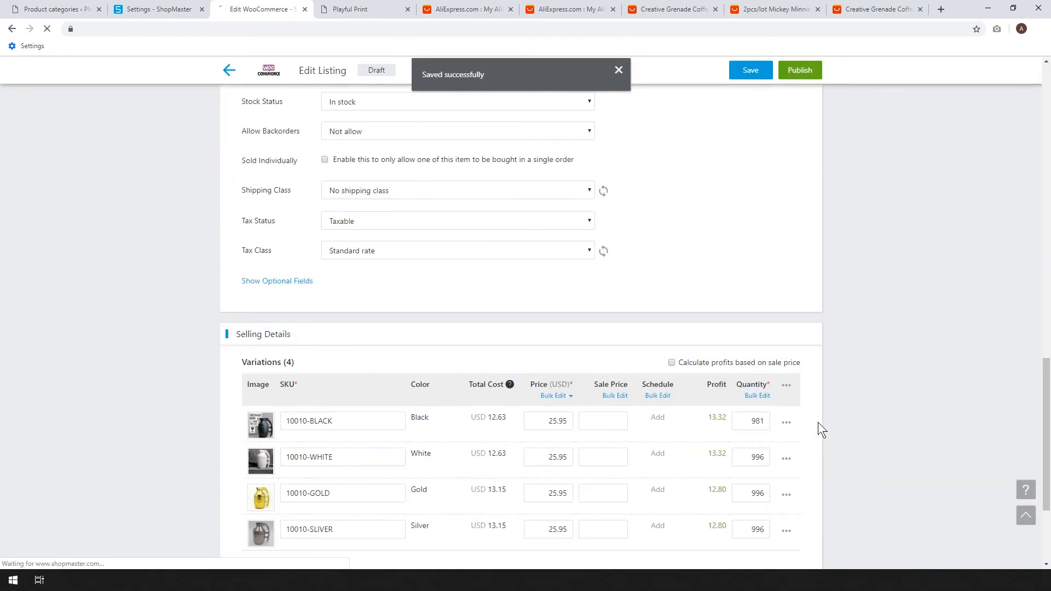
{"action": "scroll", "coordinate": [818, 422], "scroll_direction": "up", "scroll_amount": 10}
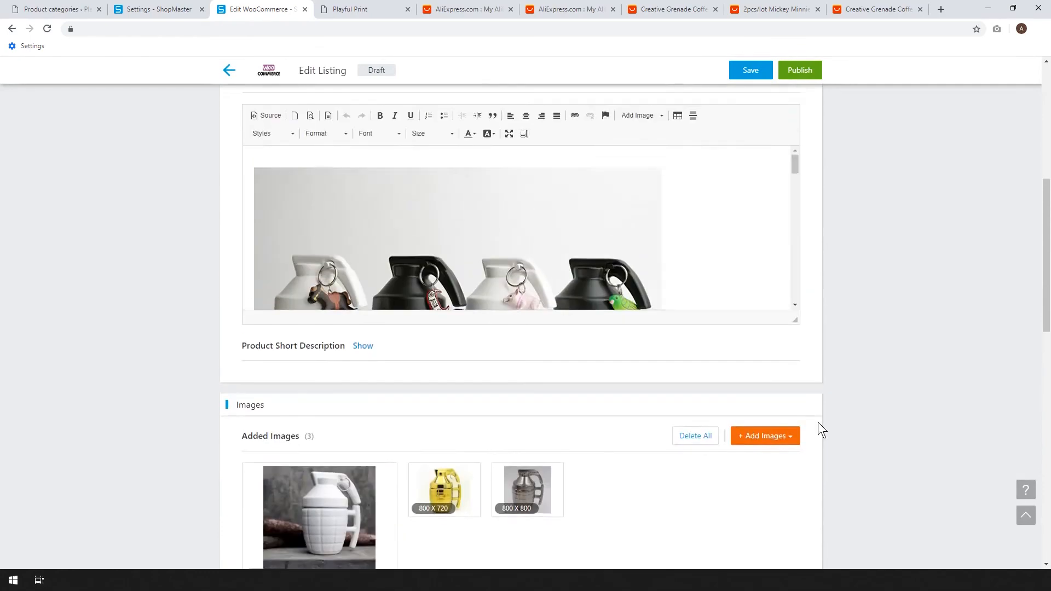
{"action": "scroll", "coordinate": [818, 422], "scroll_direction": "up", "scroll_amount": 7}
{"action": "scroll", "coordinate": [818, 422], "scroll_direction": "down", "scroll_amount": 20}
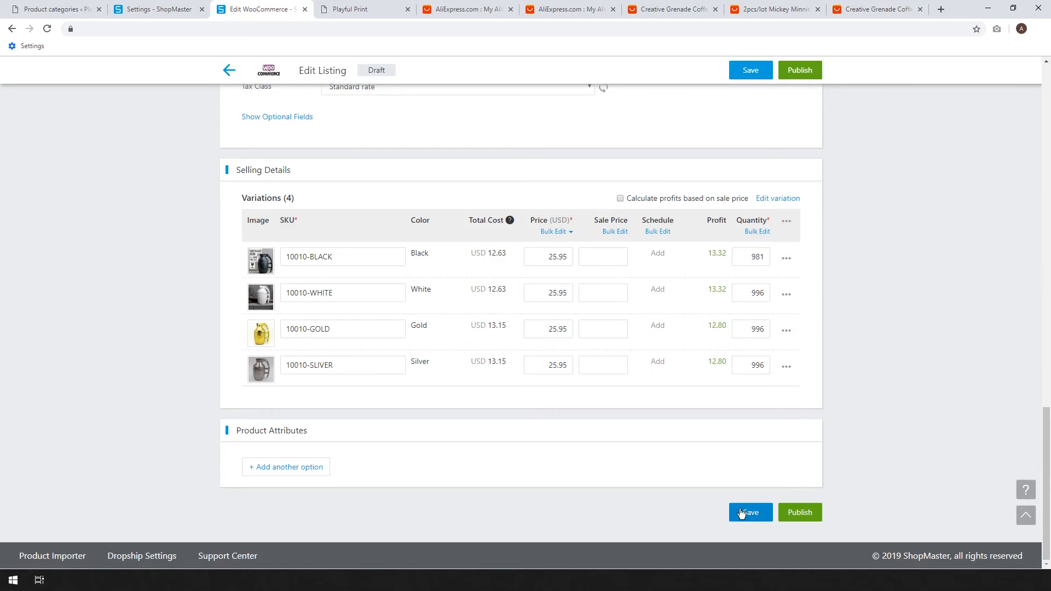
{"action": "left_click", "coordinate": [800, 513]}
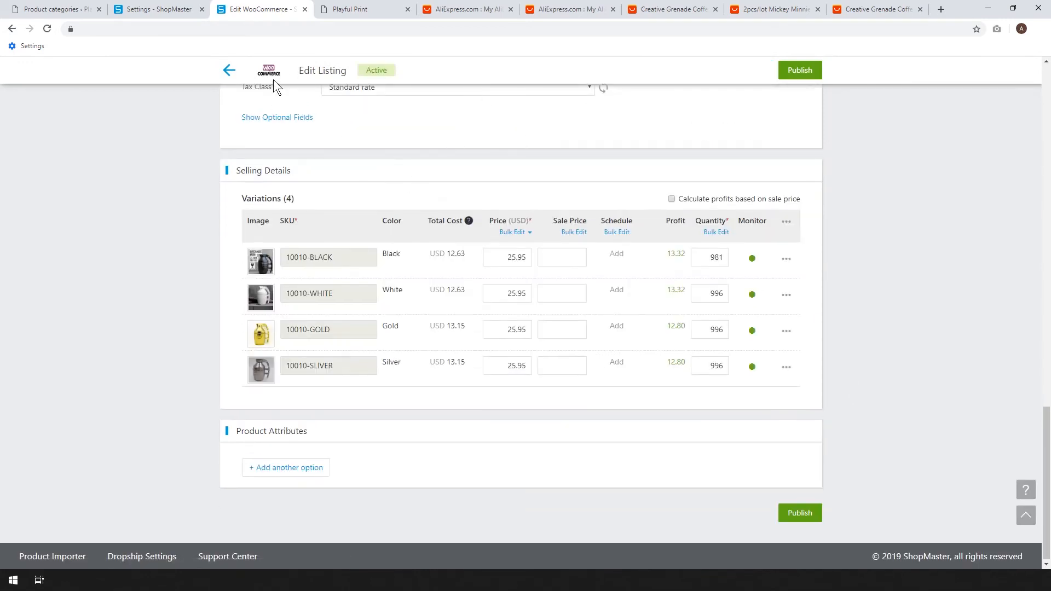
{"action": "left_click", "coordinate": [228, 72]}
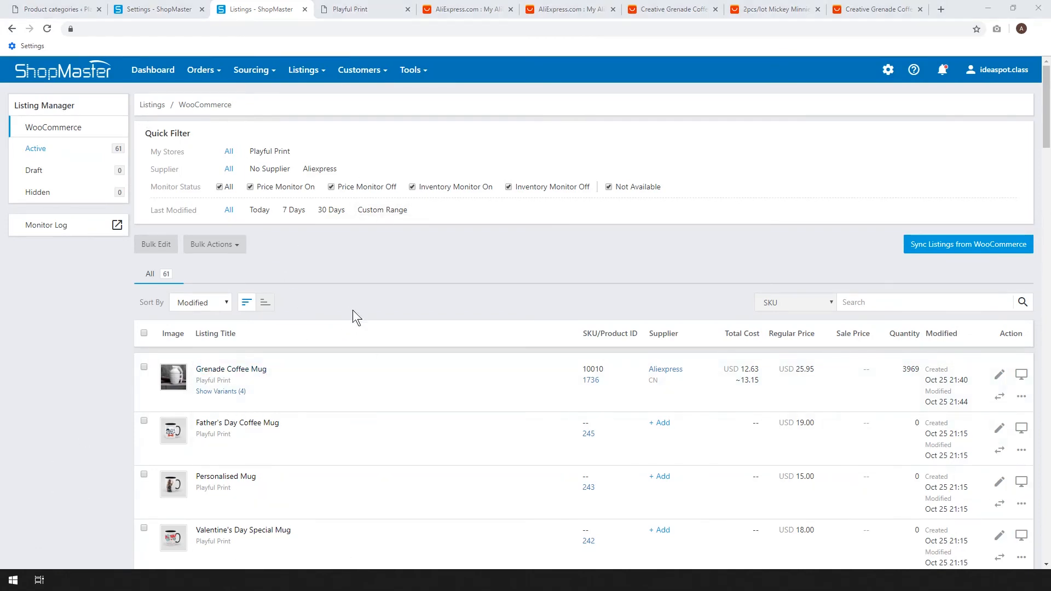
Switch to the WordPress admin's product list and open the Grenade Coffee Mug's store page in a new tab.
{"action": "left_click", "coordinate": [57, 8]}
{"action": "left_click", "coordinate": [39, 214]}
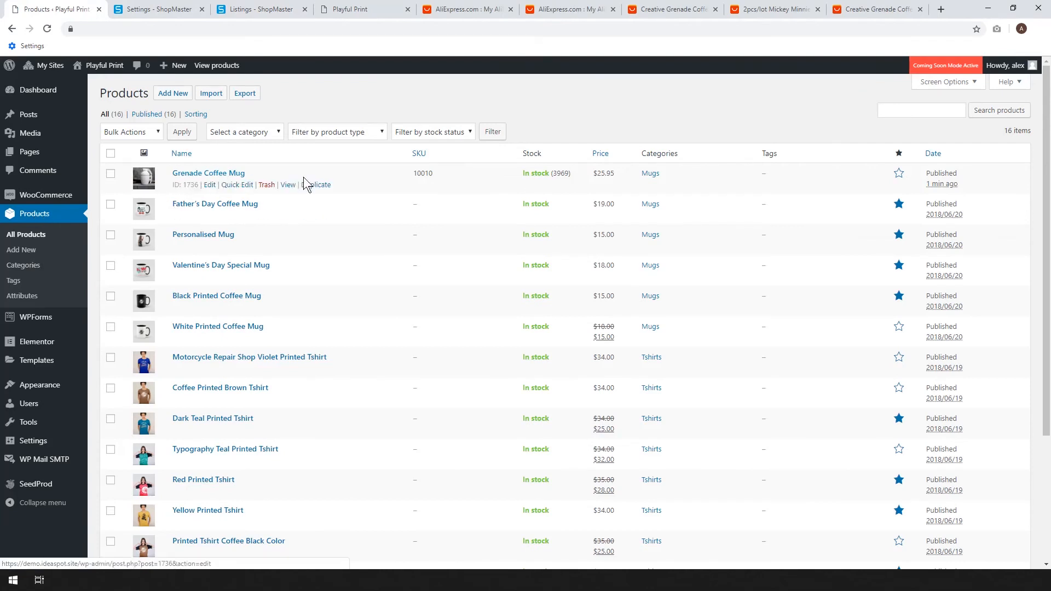
{"action": "right_click", "coordinate": [288, 186]}
{"action": "left_click", "coordinate": [309, 198]}
{"action": "left_click", "coordinate": [141, 7]}
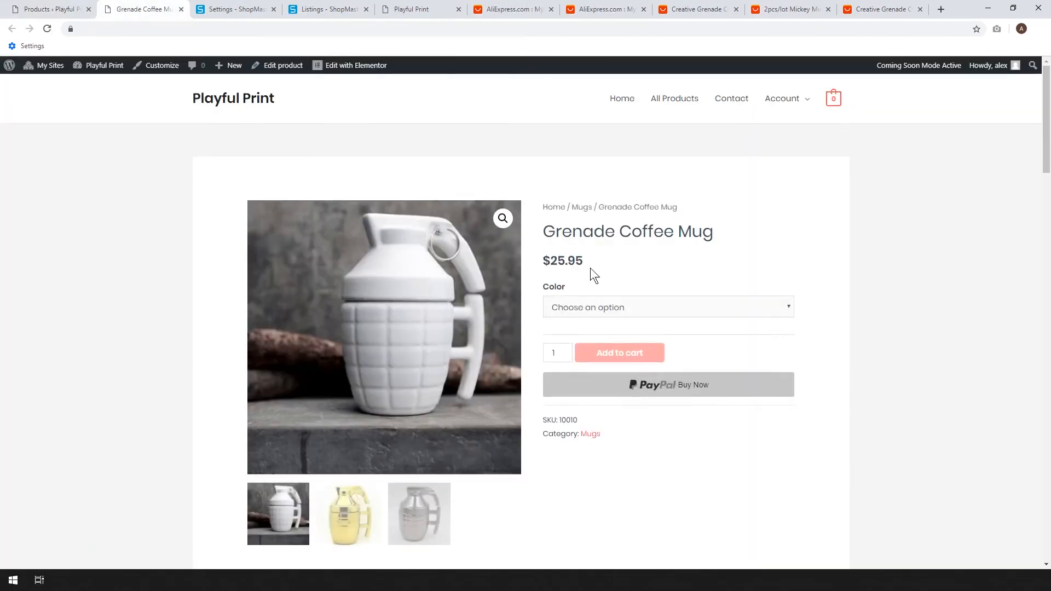
Preview the mug in Gold and Silver on the store page and choose White as its colour.
{"action": "left_click", "coordinate": [633, 308]}
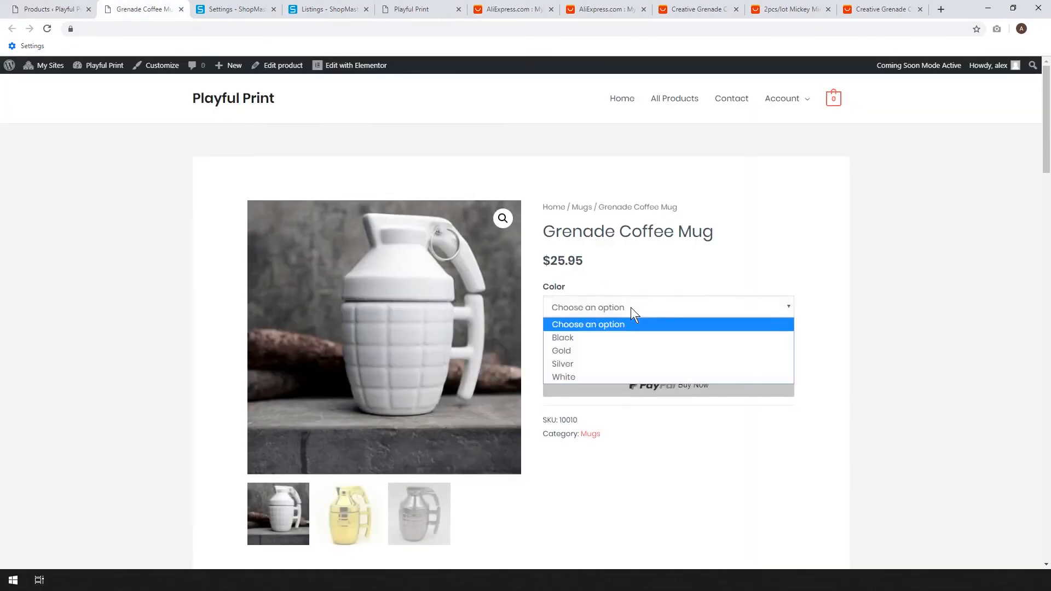
{"action": "left_click", "coordinate": [590, 351]}
{"action": "left_click", "coordinate": [586, 308]}
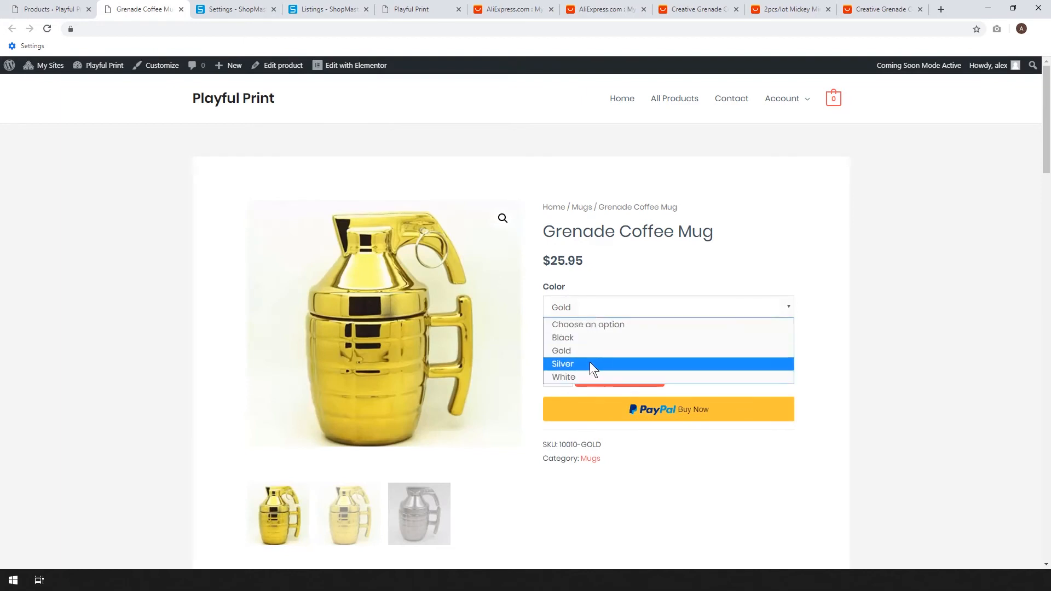
{"action": "left_click", "coordinate": [590, 364]}
{"action": "left_click", "coordinate": [593, 312]}
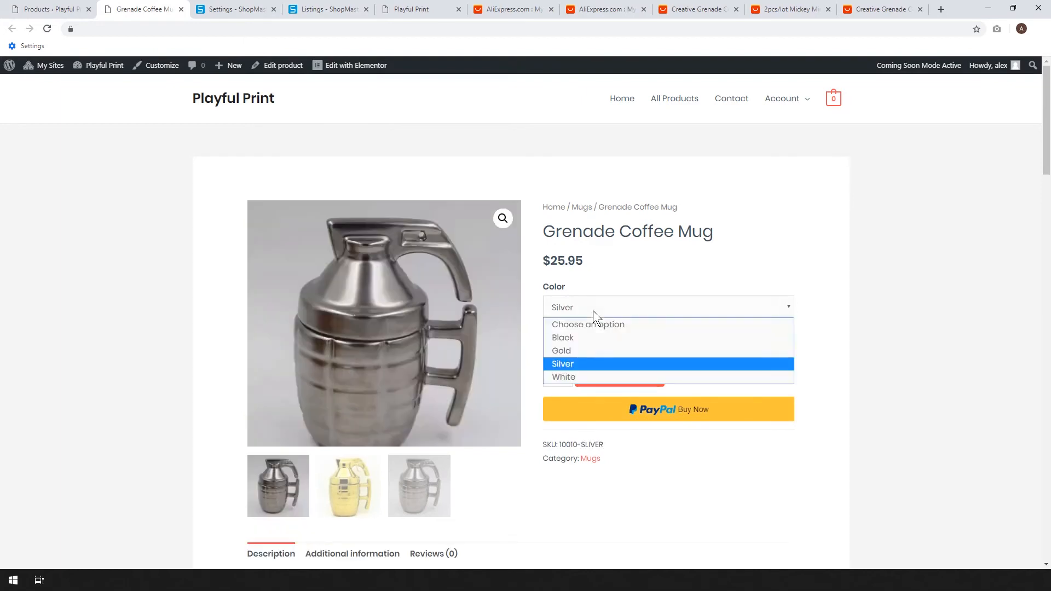
{"action": "left_click", "coordinate": [580, 377]}
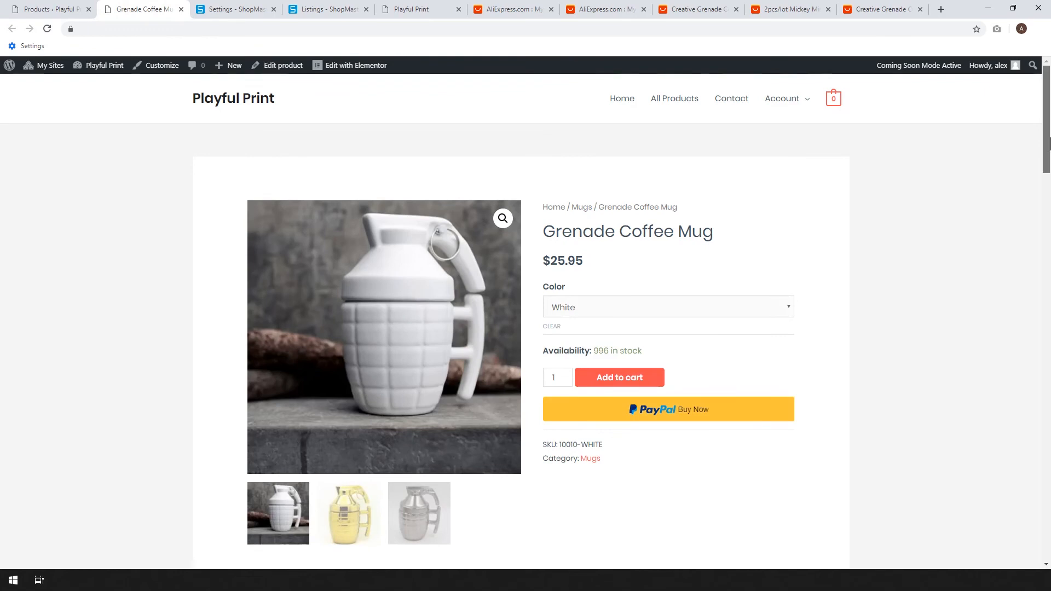
Examine the white mug's availability, SKU and category on its store page.
{"action": "scroll", "coordinate": [640, 246], "scroll_direction": "down", "scroll_amount": 2}
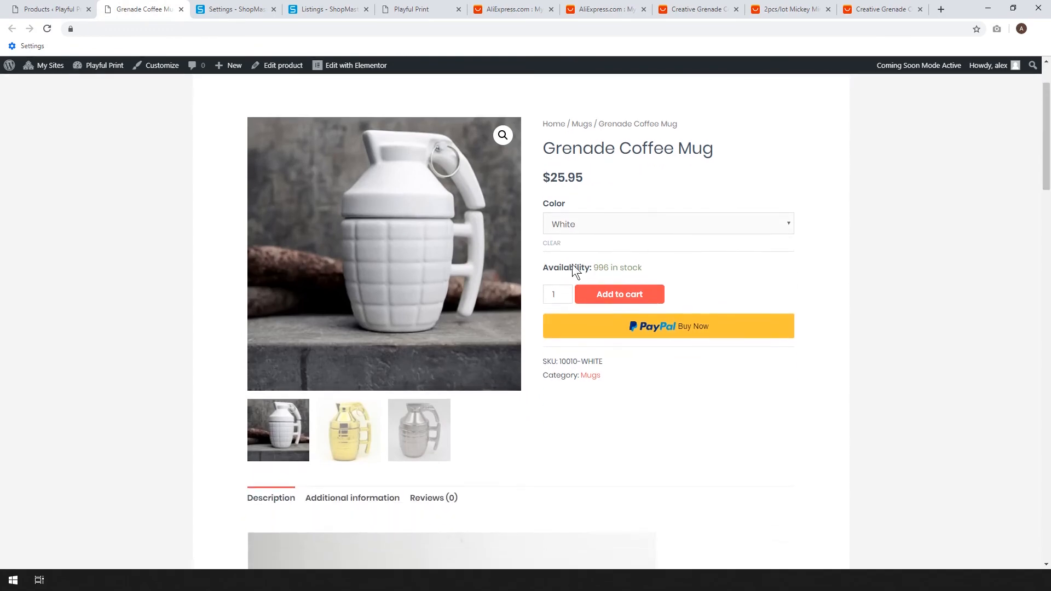
{"action": "scroll", "coordinate": [963, 340], "scroll_direction": "down", "scroll_amount": 1}
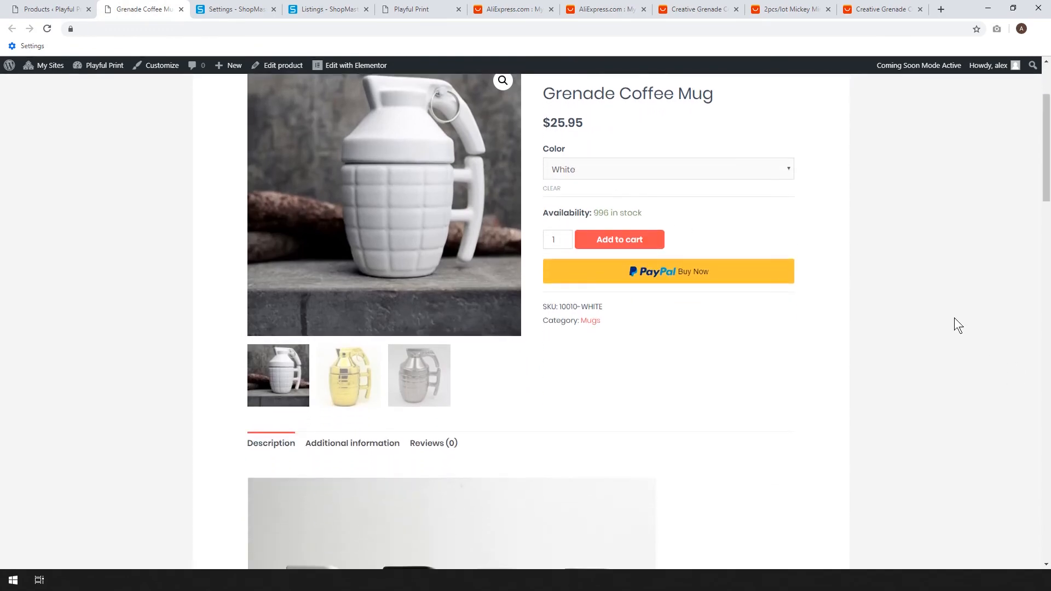
{"action": "left_click_drag", "start_coordinate": [668, 211], "coordinate": [558, 210]}
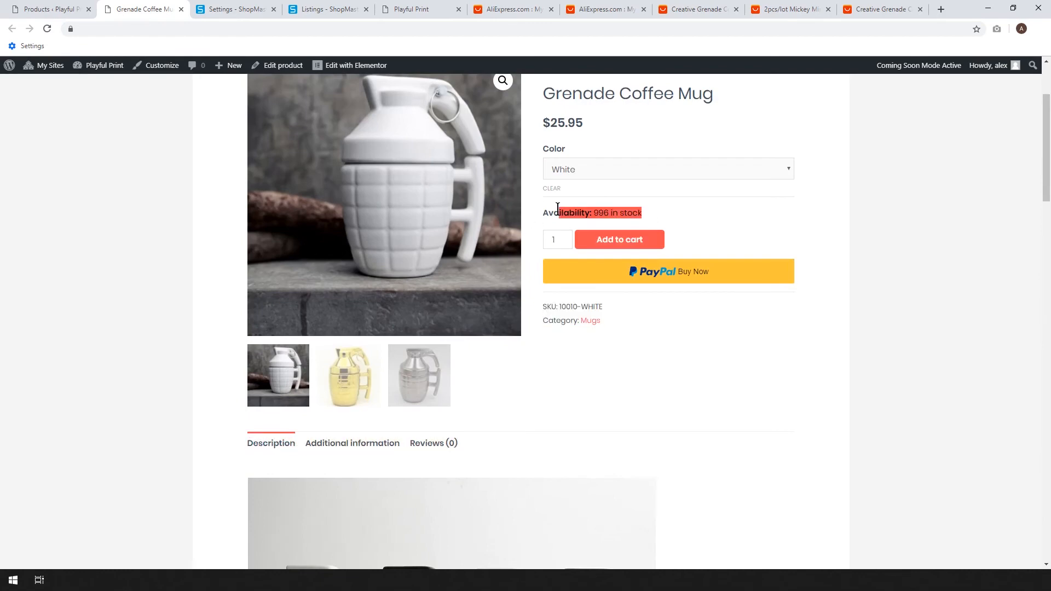
{"action": "left_click_drag", "start_coordinate": [559, 307], "coordinate": [602, 323]}
{"action": "left_click", "coordinate": [601, 323]}
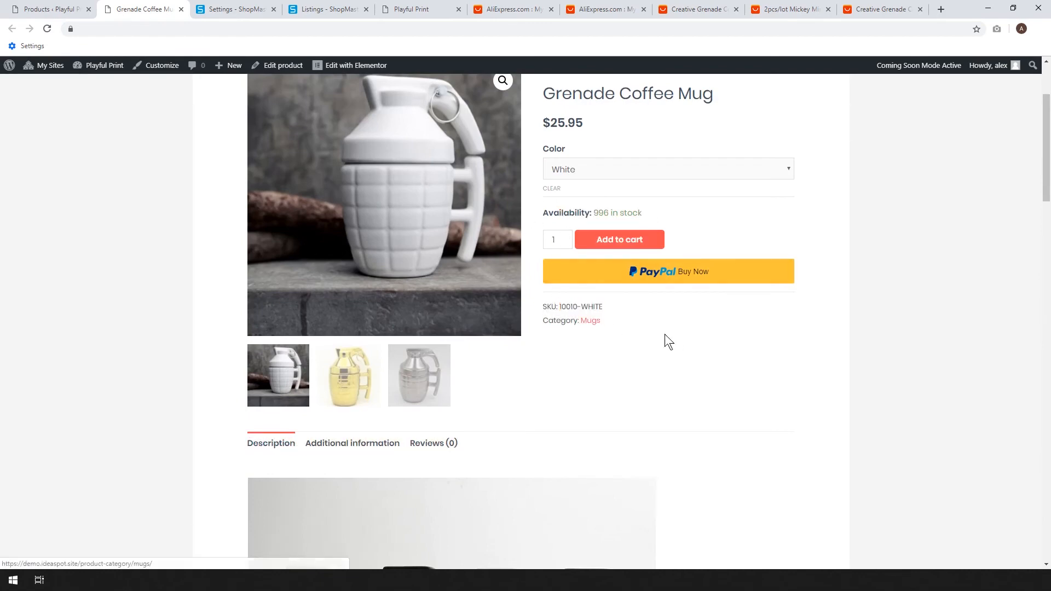
{"action": "left_click_drag", "start_coordinate": [1047, 177], "coordinate": [1028, 153]}
Add one white Grenade Coffee Mug to the cart and proceed from the cart to checkout.
{"action": "left_click", "coordinate": [635, 325]}
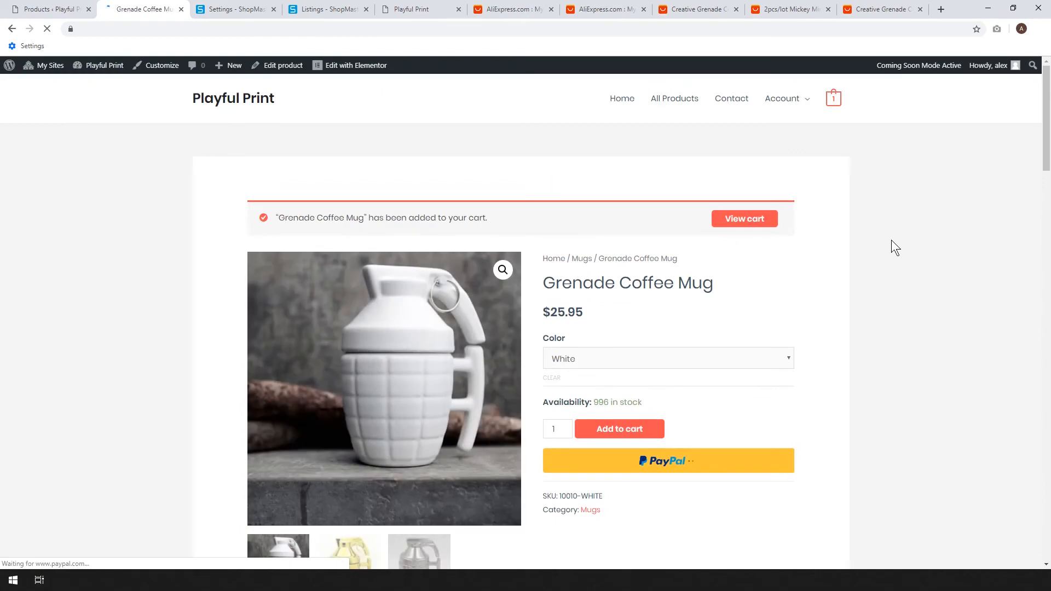
{"action": "scroll", "coordinate": [858, 274], "scroll_direction": "down", "scroll_amount": 2}
{"action": "scroll", "coordinate": [827, 230], "scroll_direction": "up", "scroll_amount": 2}
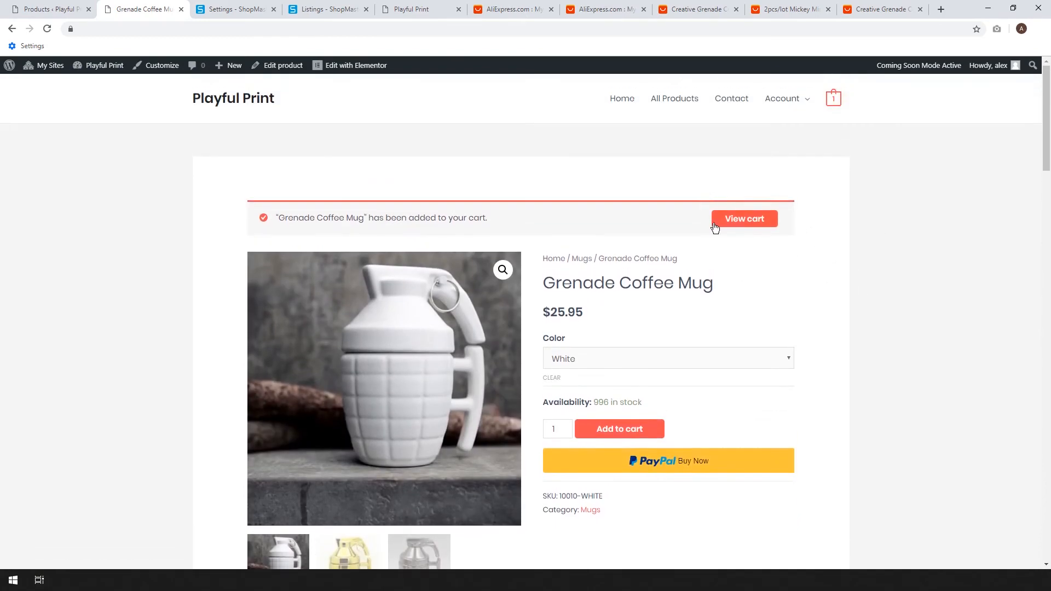
{"action": "left_click", "coordinate": [733, 222]}
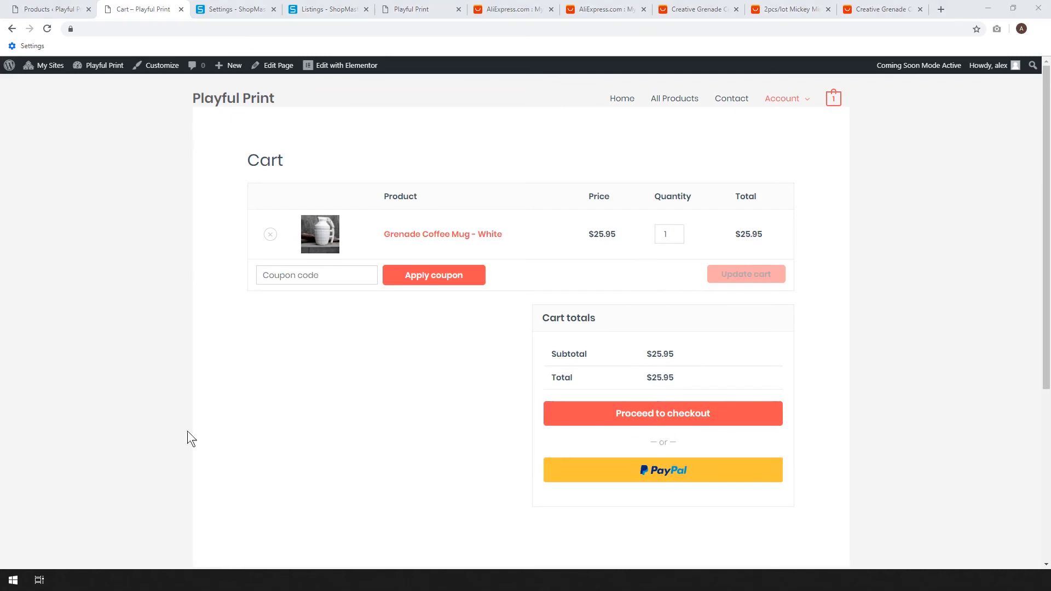
{"action": "left_click", "coordinate": [648, 419]}
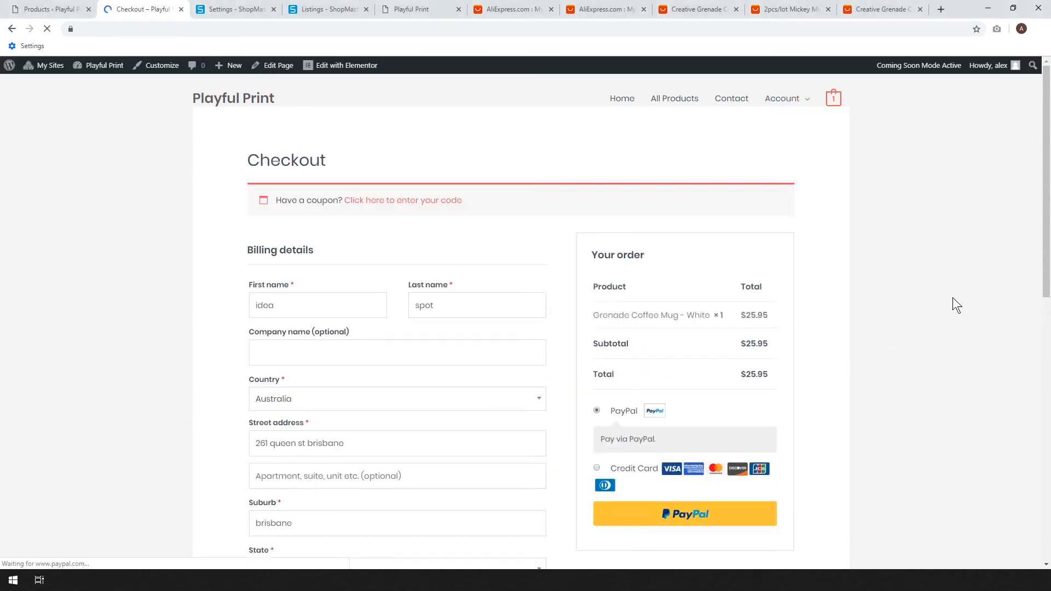
{"action": "scroll", "coordinate": [950, 306], "scroll_direction": "down", "scroll_amount": 2}
{"action": "scroll", "coordinate": [951, 305], "scroll_direction": "up", "scroll_amount": 1}
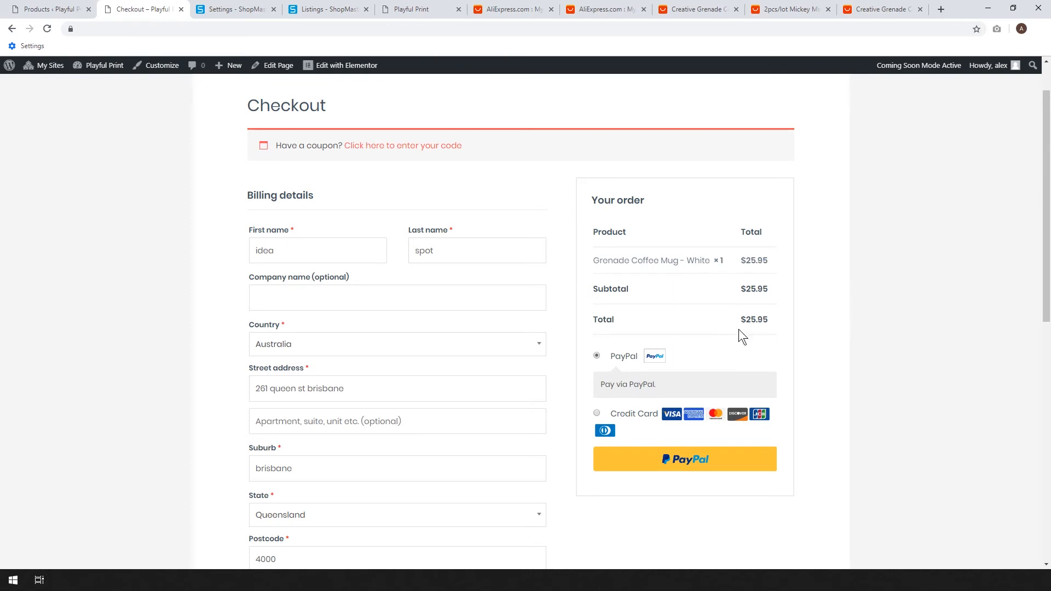
Create and publish a WooCommerce coupon with the code mug and a fixed cart discount of 25.95.
{"action": "left_click", "coordinate": [53, 12]}
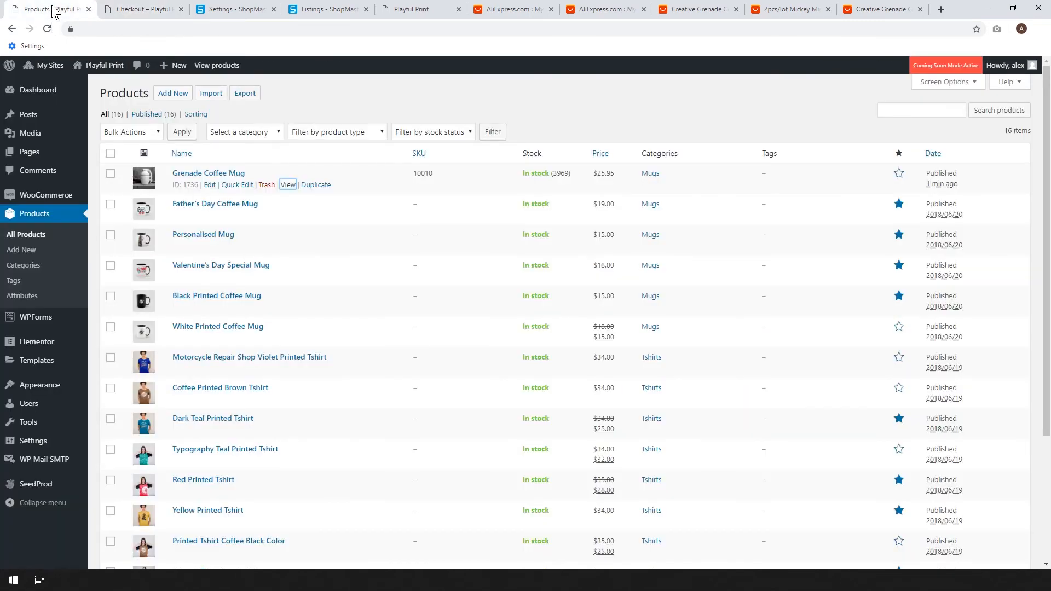
{"action": "mouse_move", "coordinate": [48, 196]}
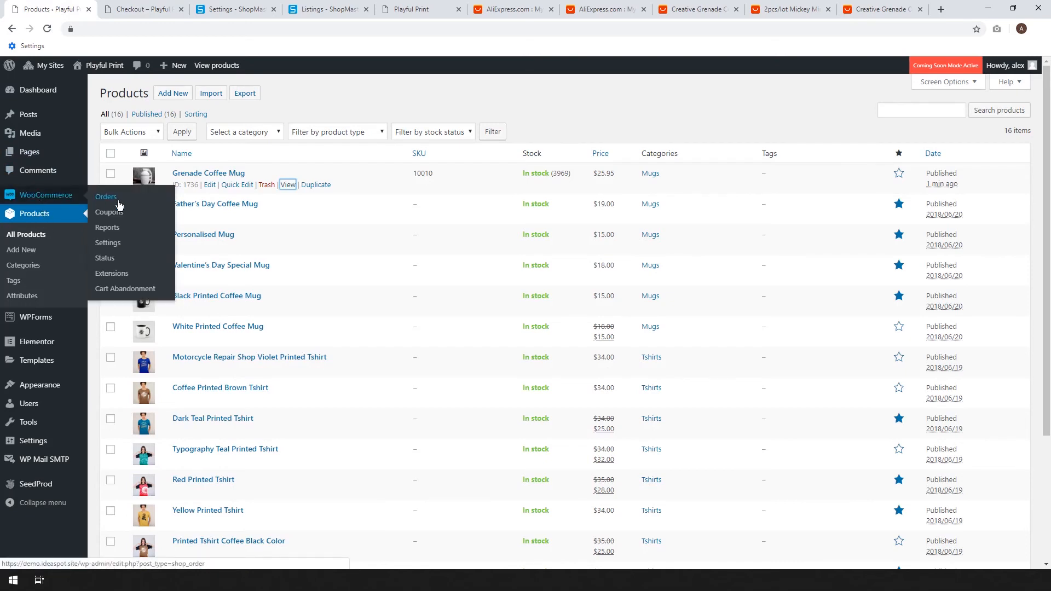
{"action": "left_click", "coordinate": [114, 216]}
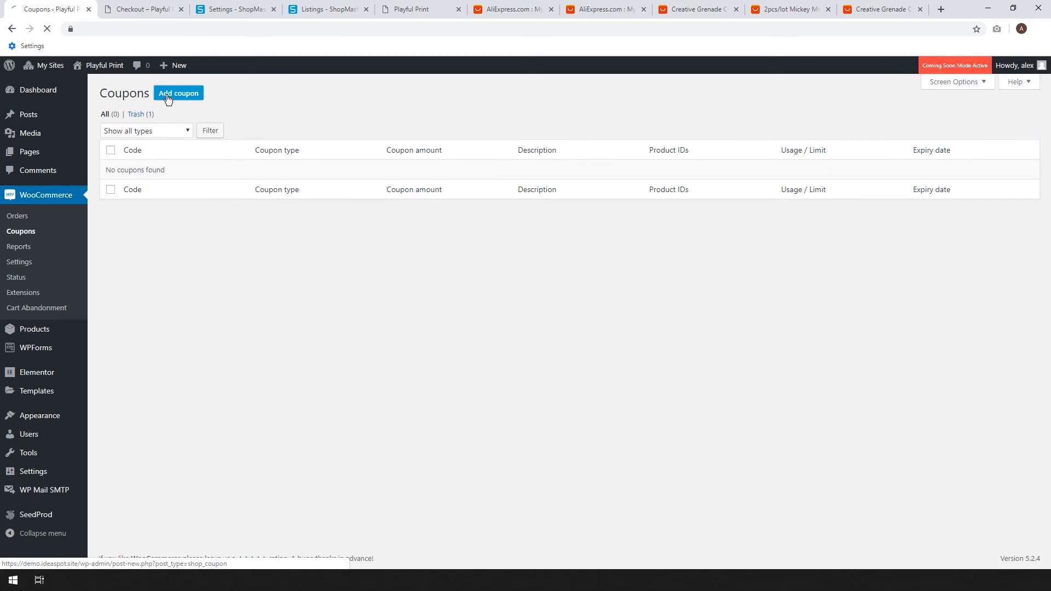
{"action": "left_click", "coordinate": [167, 94]}
{"action": "type", "text": "mug"}
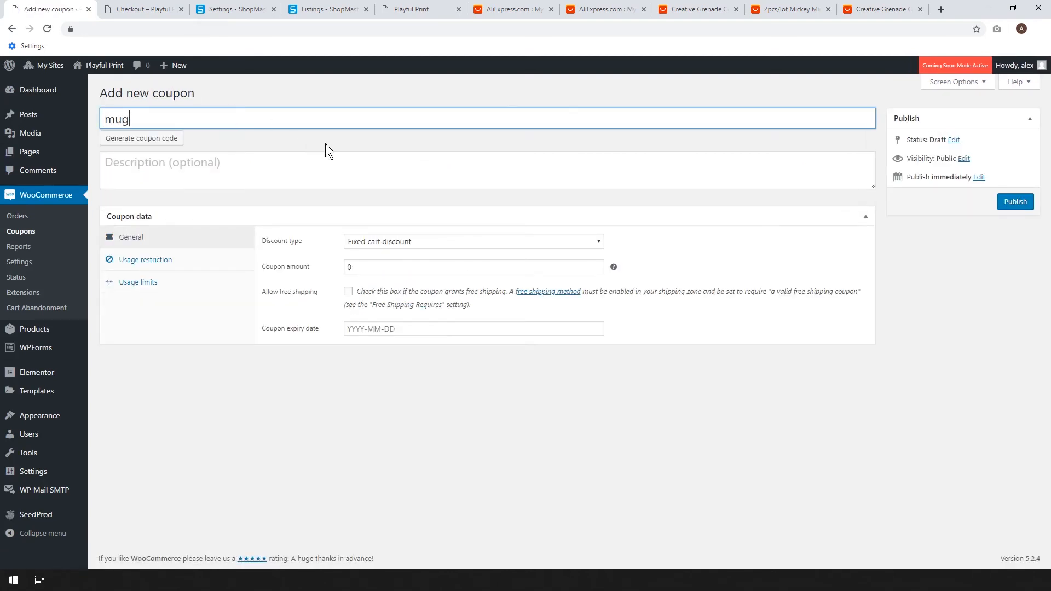
{"action": "left_click", "coordinate": [383, 268]}
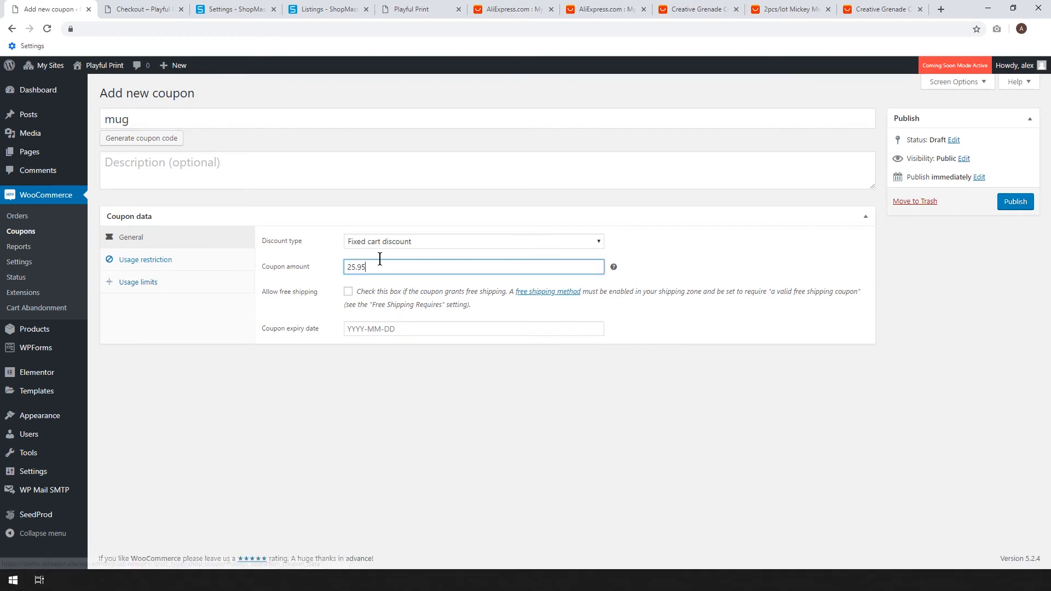
{"action": "left_click", "coordinate": [1020, 206]}
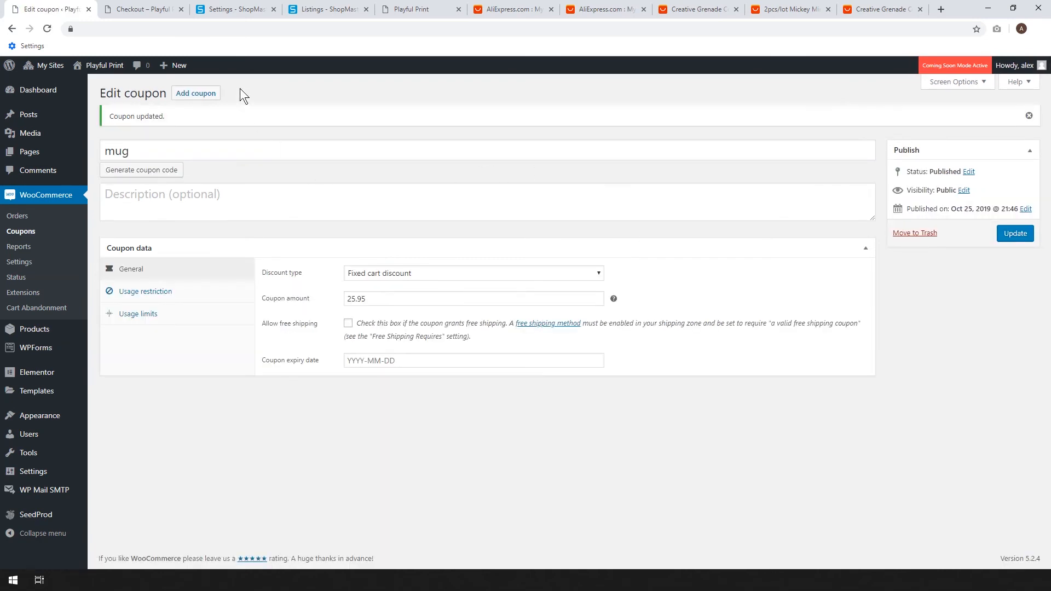
Apply the coupon code mug on the store's checkout page and place the order for the white Grenade Coffee Mug.
{"action": "left_click", "coordinate": [142, 7]}
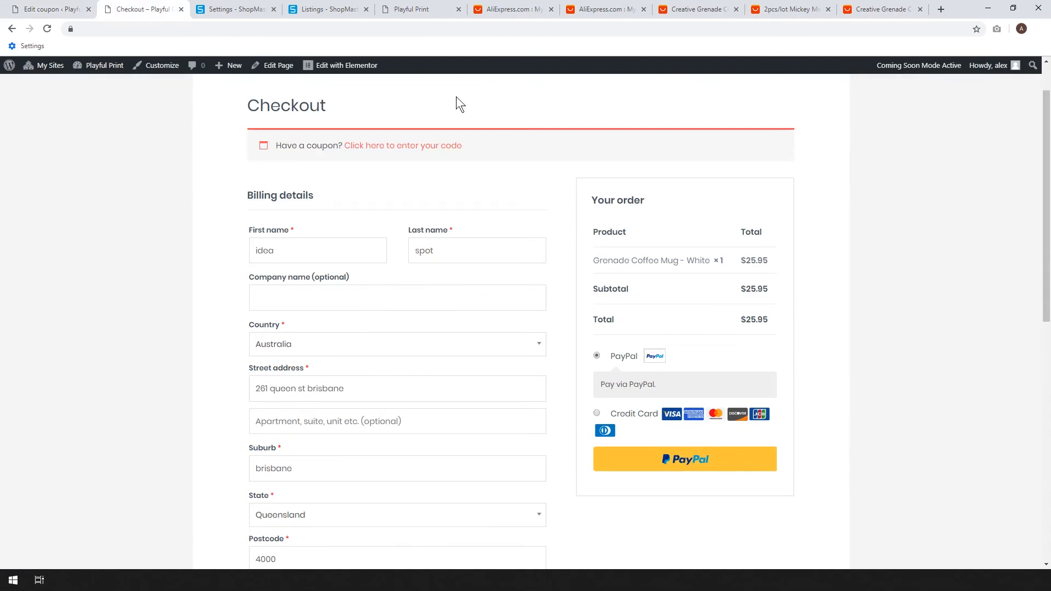
{"action": "scroll", "coordinate": [596, 203], "scroll_direction": "down", "scroll_amount": 1}
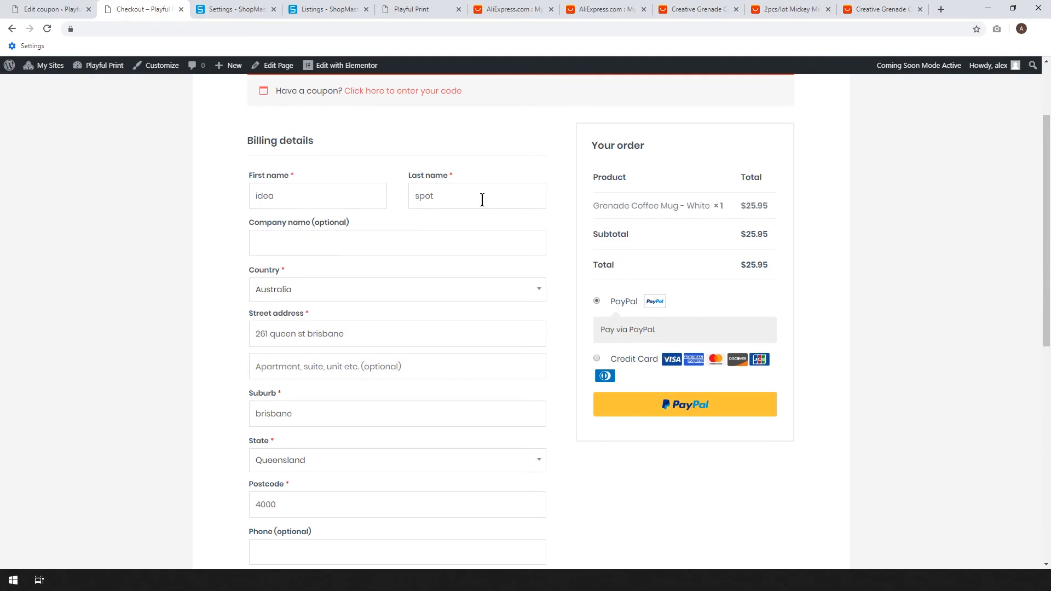
{"action": "scroll", "coordinate": [482, 199], "scroll_direction": "down", "scroll_amount": 2}
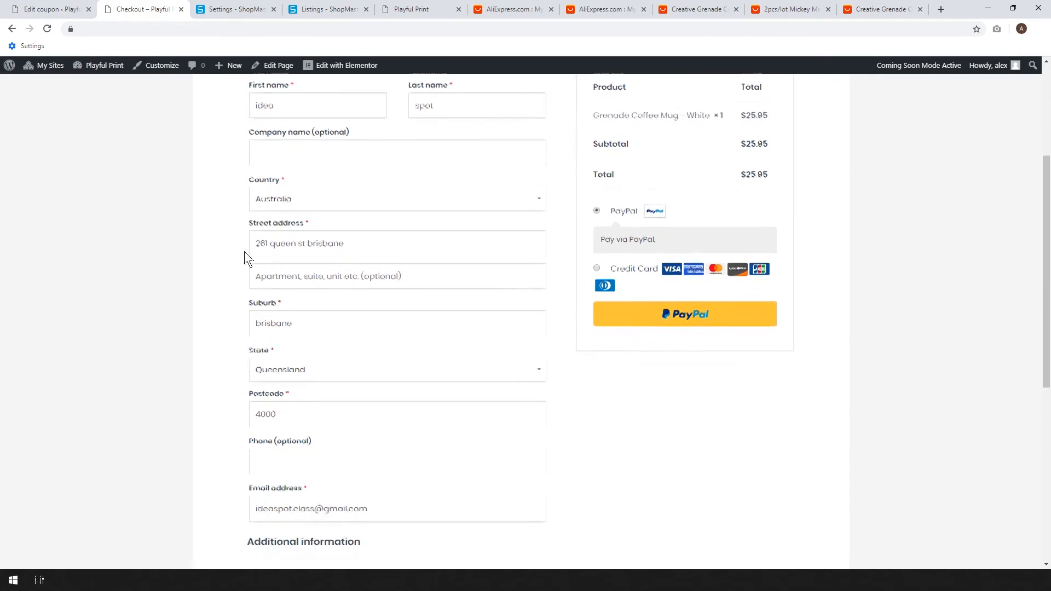
{"action": "scroll", "coordinate": [237, 277], "scroll_direction": "down", "scroll_amount": 1}
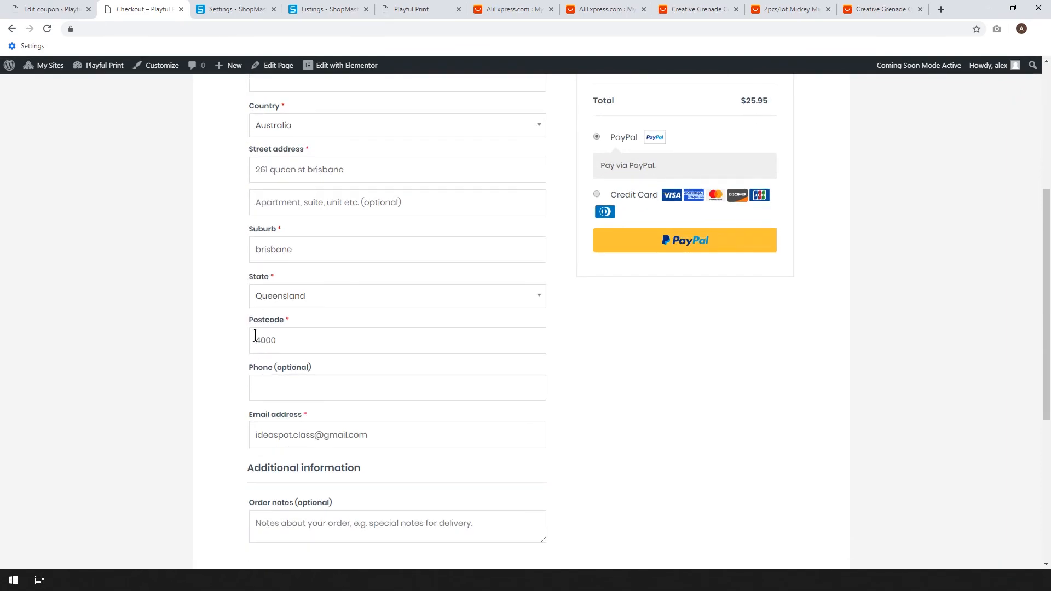
{"action": "scroll", "coordinate": [261, 416], "scroll_direction": "down", "scroll_amount": 1}
{"action": "scroll", "coordinate": [640, 402], "scroll_direction": "up", "scroll_amount": 4}
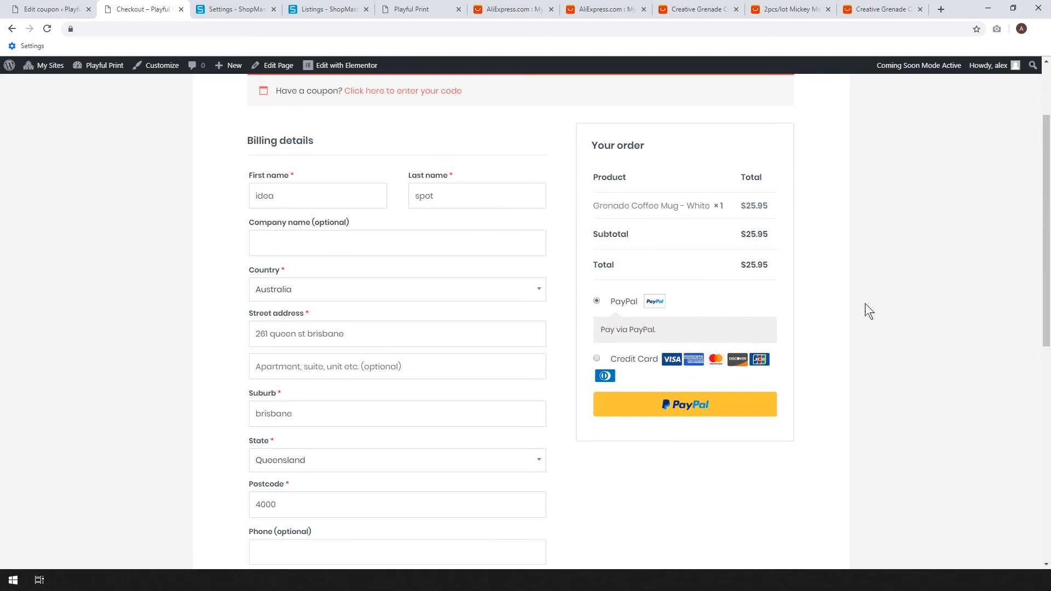
{"action": "scroll", "coordinate": [497, 179], "scroll_direction": "up", "scroll_amount": 1}
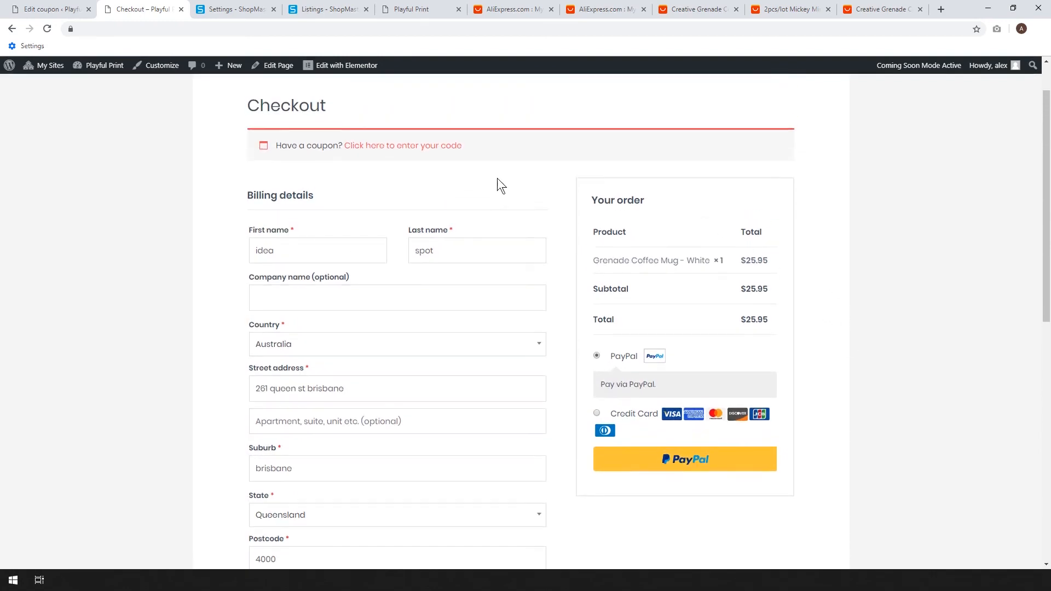
{"action": "left_click", "coordinate": [377, 147]}
{"action": "left_click", "coordinate": [352, 216]}
{"action": "type", "text": "mug"}
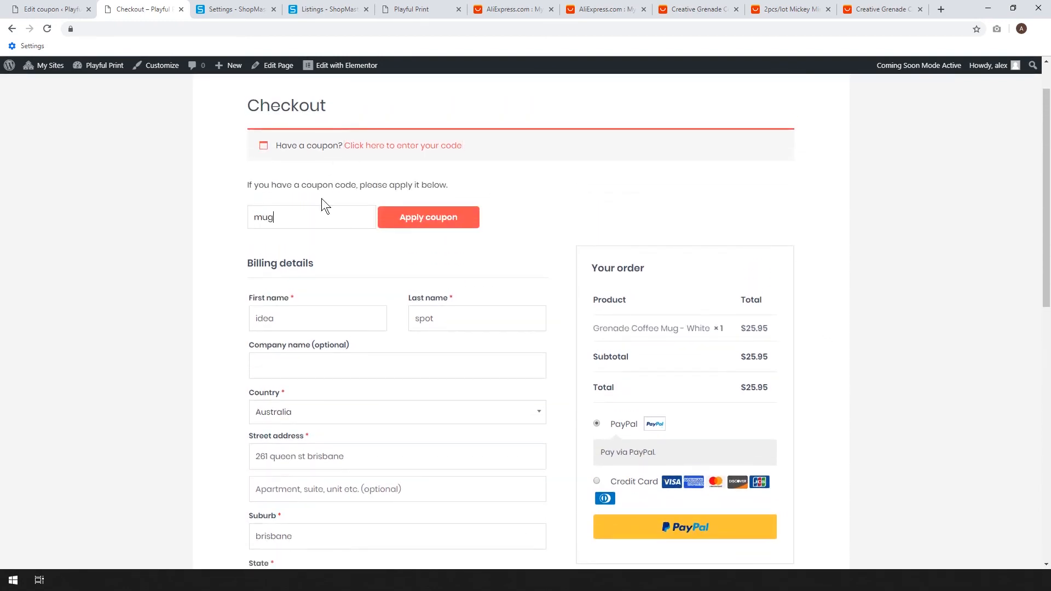
{"action": "left_click", "coordinate": [424, 225]}
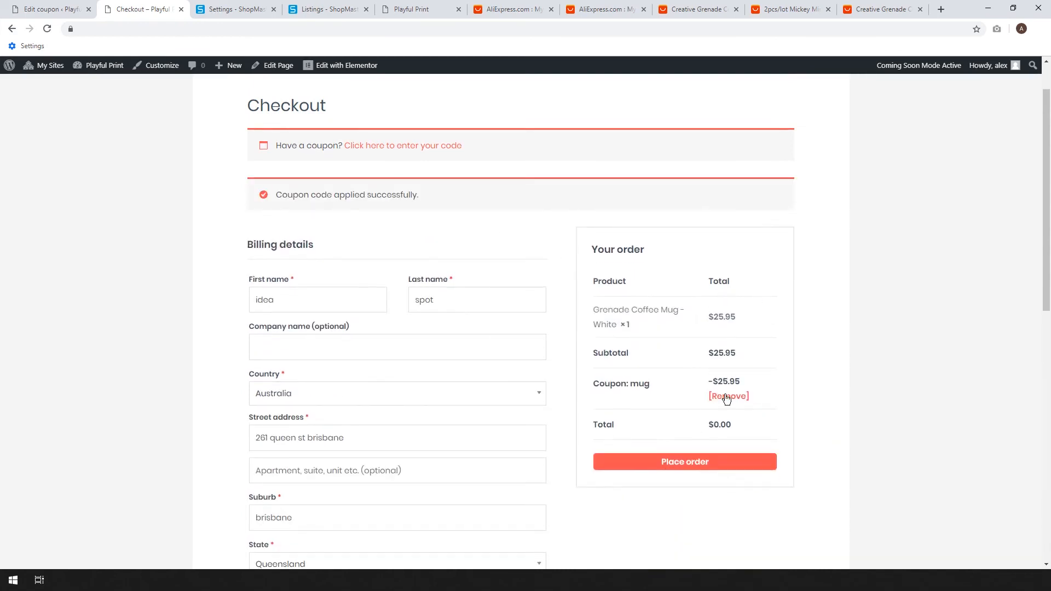
{"action": "left_click", "coordinate": [690, 467]}
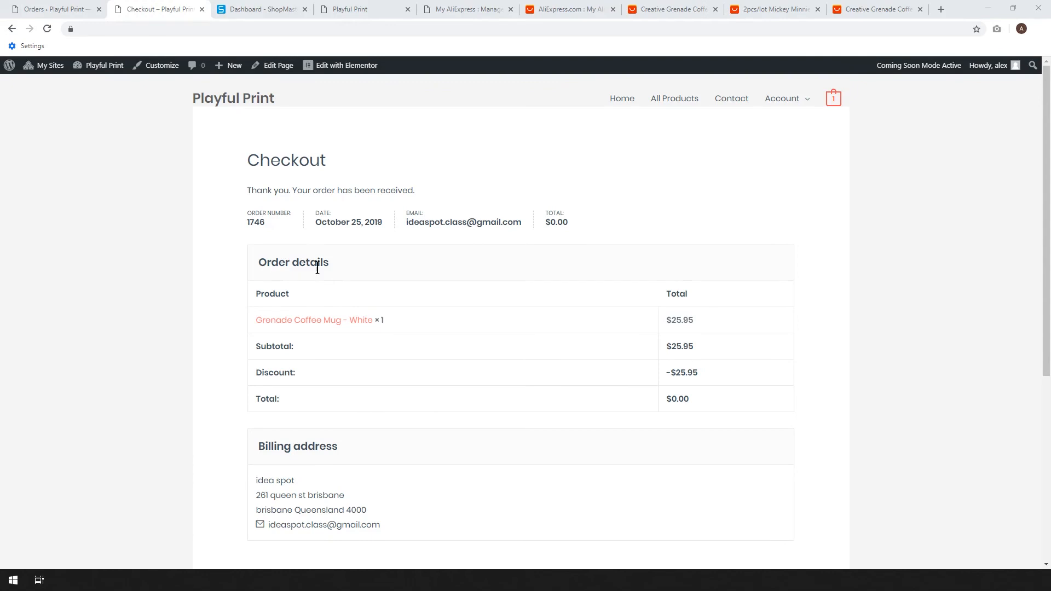
Switch to ShopMaster, open the order waiting to purchase and start its AliExpress purchase.
{"action": "left_click", "coordinate": [243, 8]}
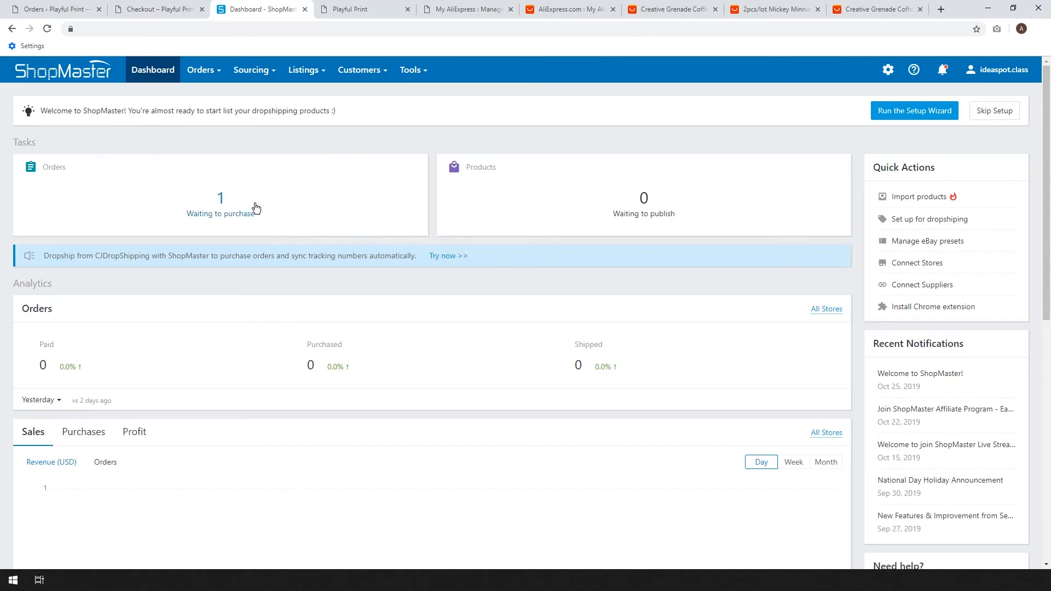
{"action": "left_click", "coordinate": [222, 214]}
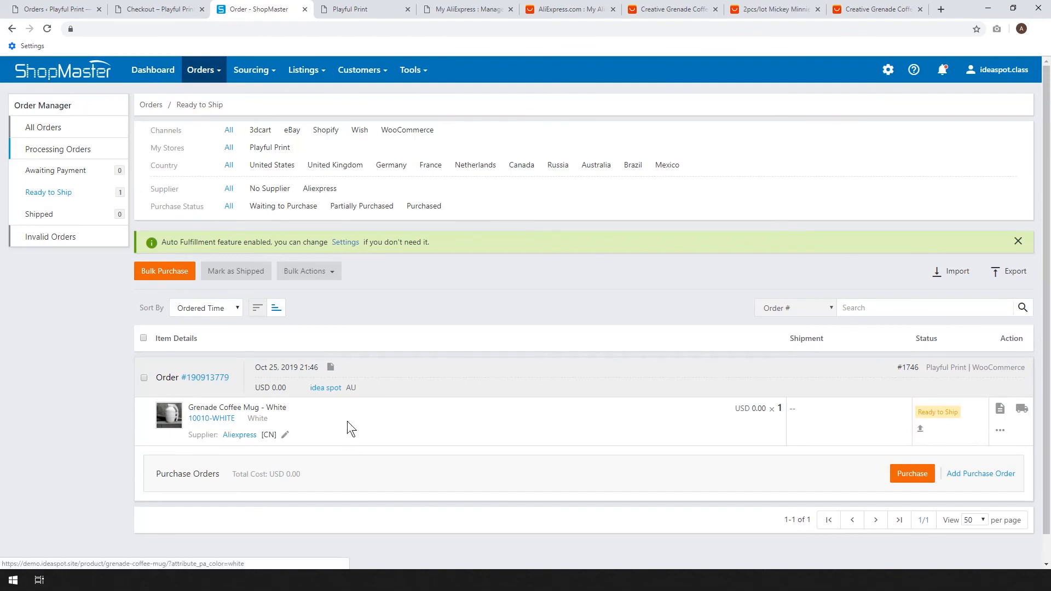
{"action": "scroll", "coordinate": [414, 381], "scroll_direction": "down", "scroll_amount": 1}
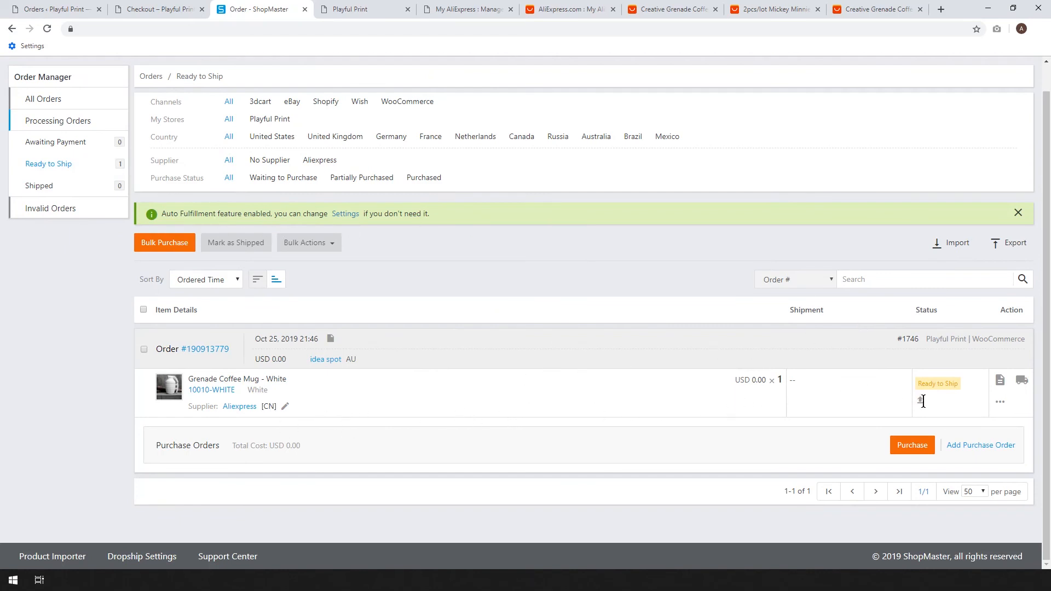
{"action": "left_click", "coordinate": [912, 445]}
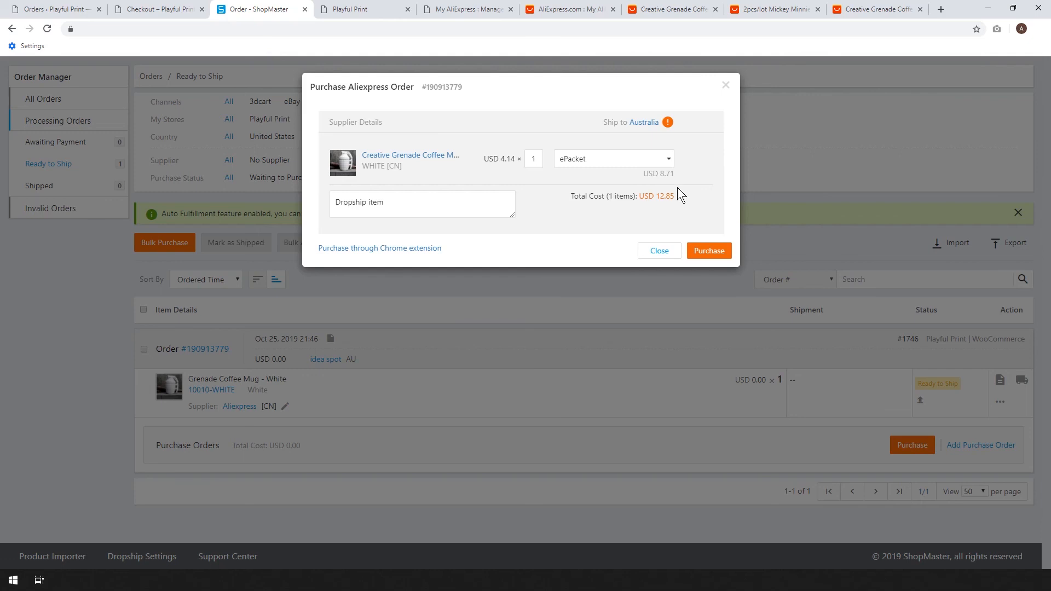
Proceed with the AliExpress purchase, set the shipping address province to Queensland and save the address.
{"action": "left_click", "coordinate": [708, 253]}
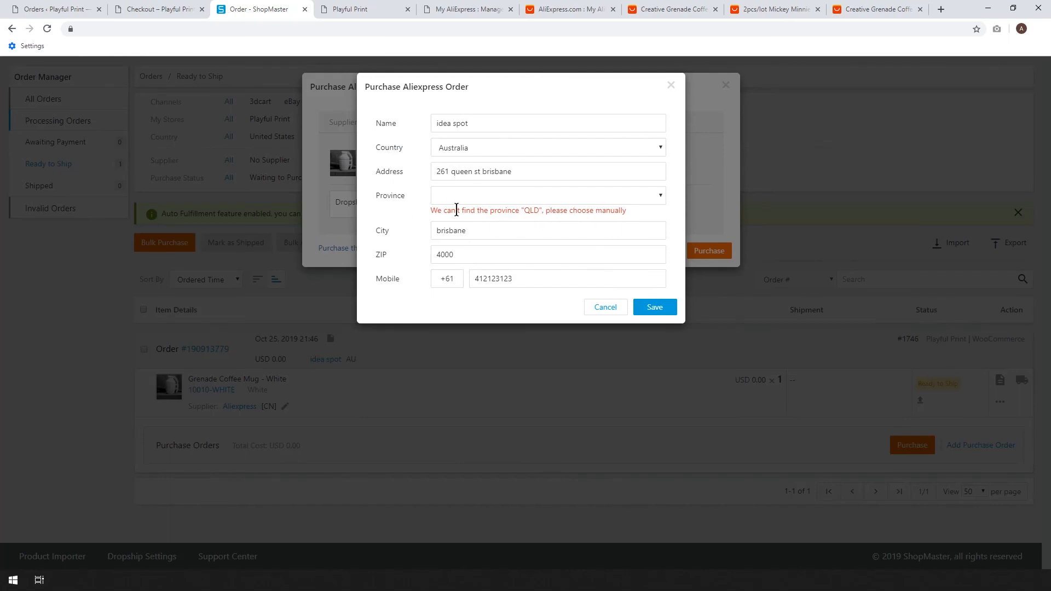
{"action": "left_click", "coordinate": [569, 195]}
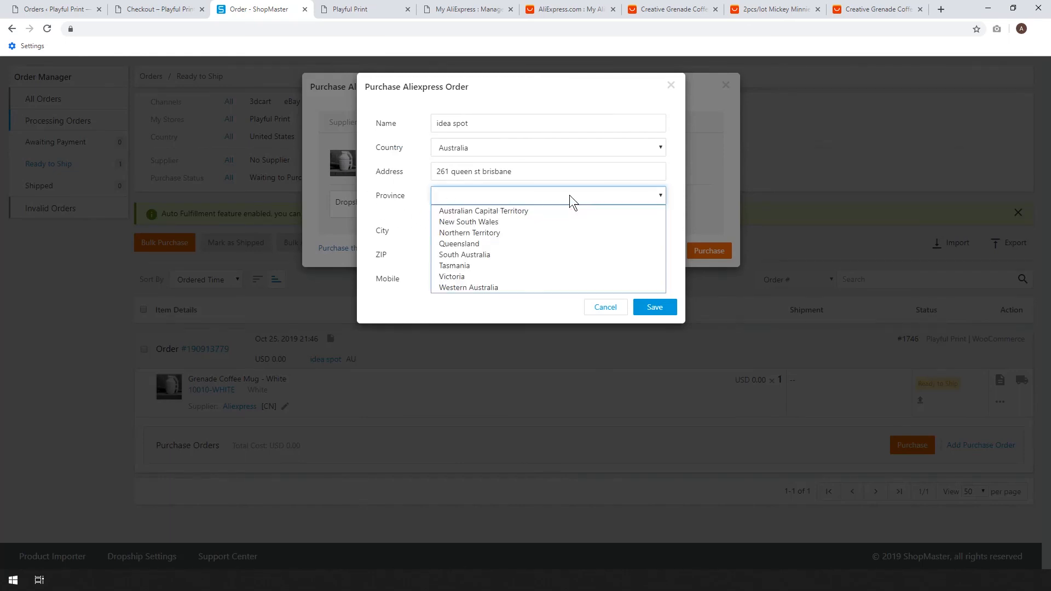
{"action": "left_click", "coordinate": [447, 245]}
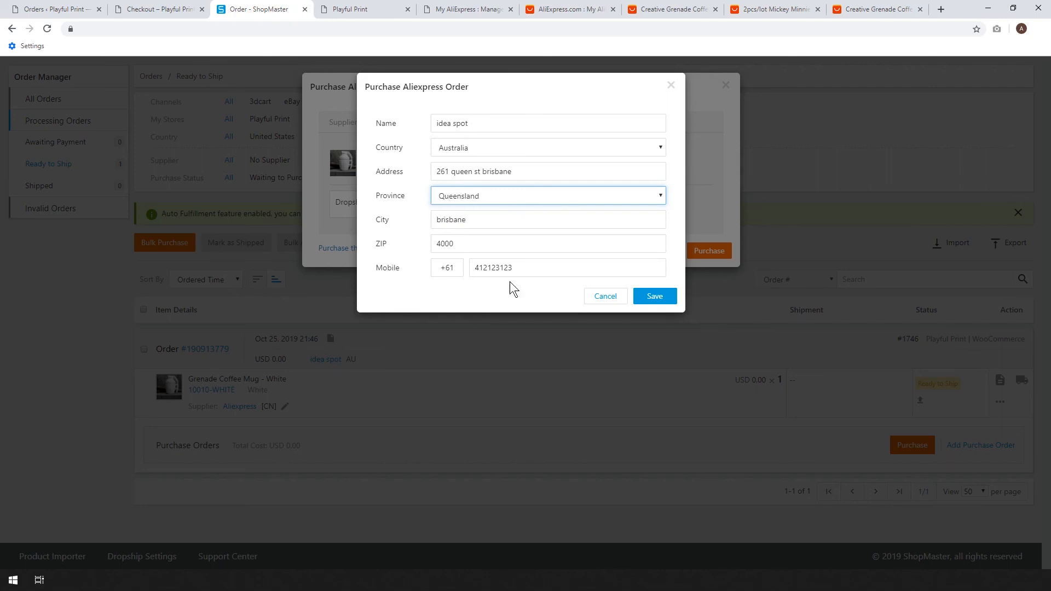
{"action": "left_click", "coordinate": [651, 300]}
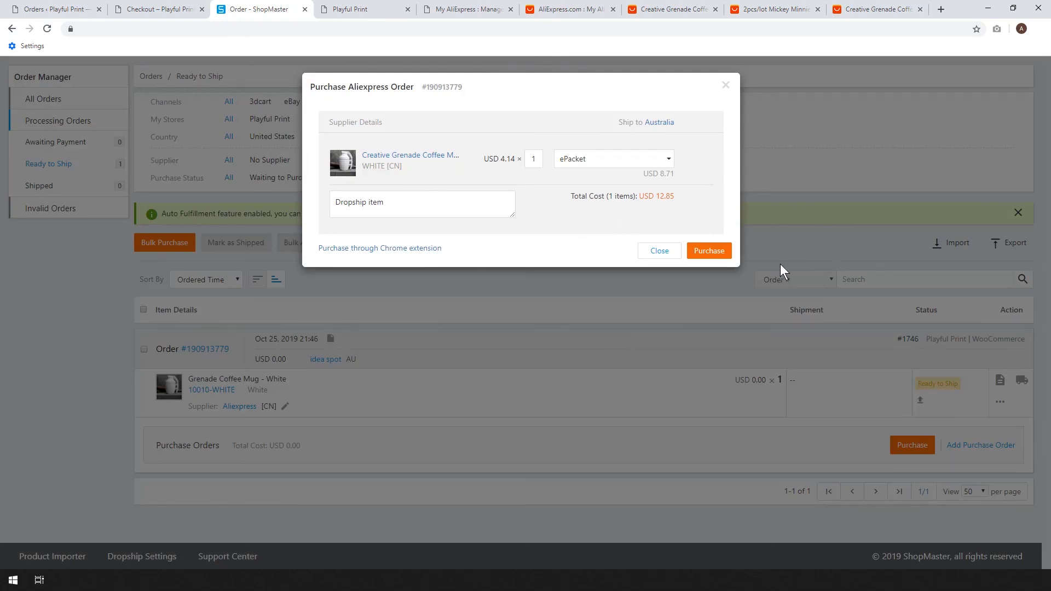
Submit the mug's purchase order and open its payment checkout on AliExpress.
{"action": "left_click", "coordinate": [720, 251]}
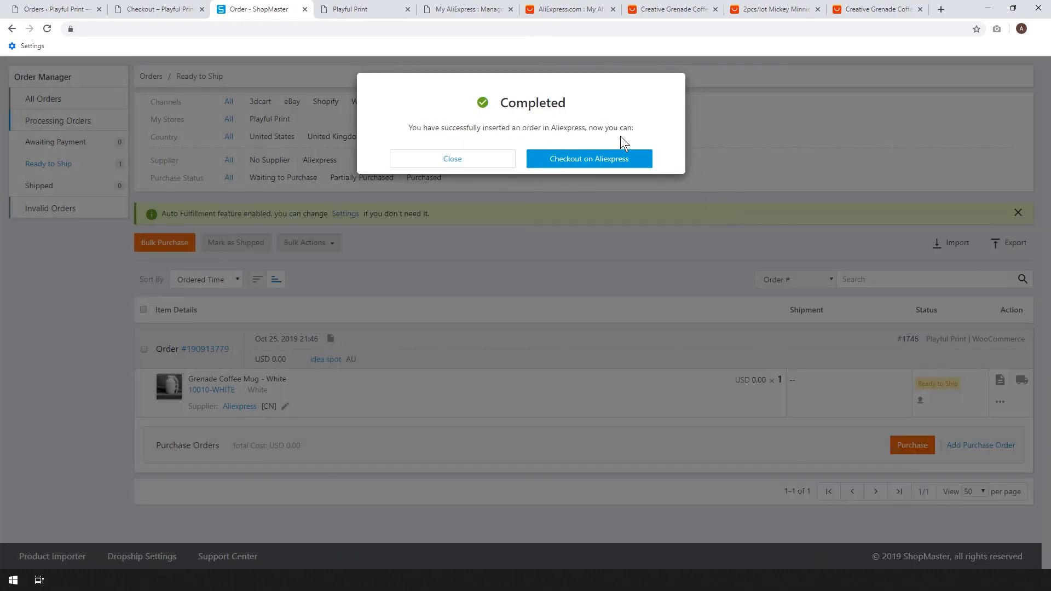
{"action": "left_click", "coordinate": [589, 161]}
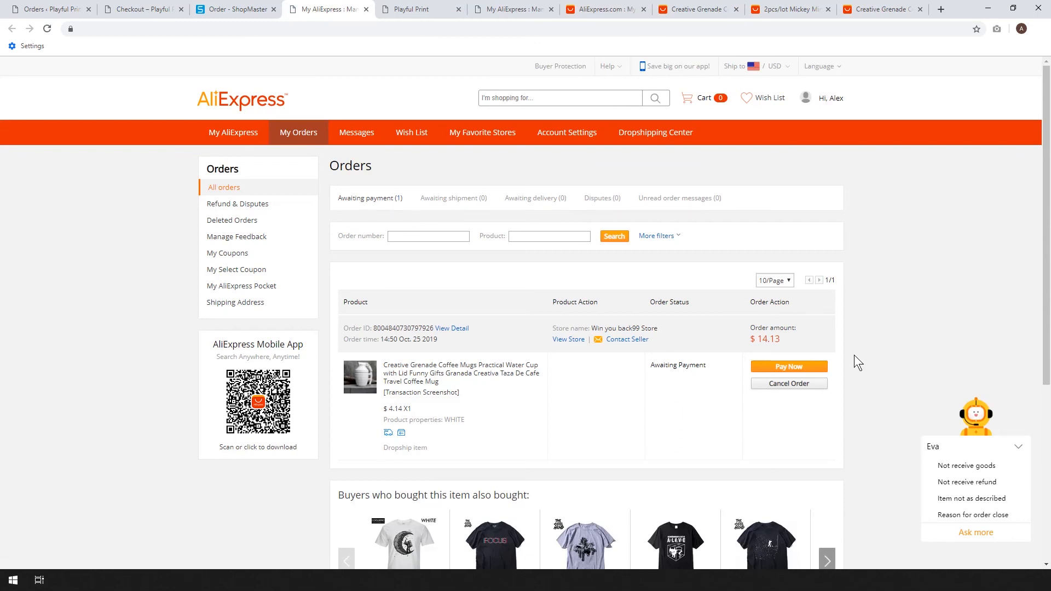
{"action": "left_click", "coordinate": [786, 367]}
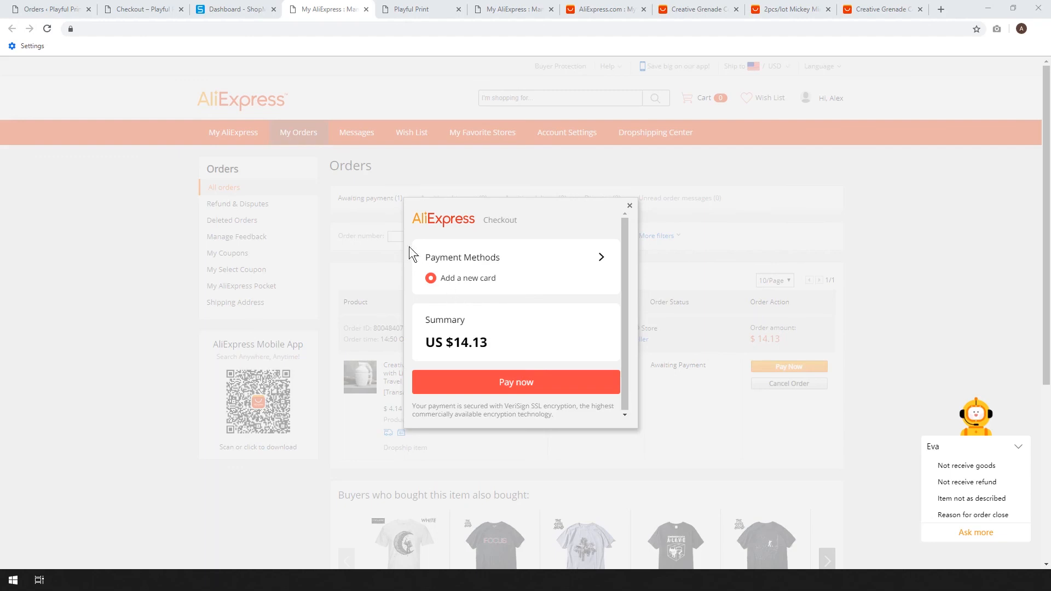
In ShopMaster's store order settings, customize the WooCommerce tracking information to use AfterShip as the tracking URL and save it.
{"action": "left_click", "coordinate": [226, 8]}
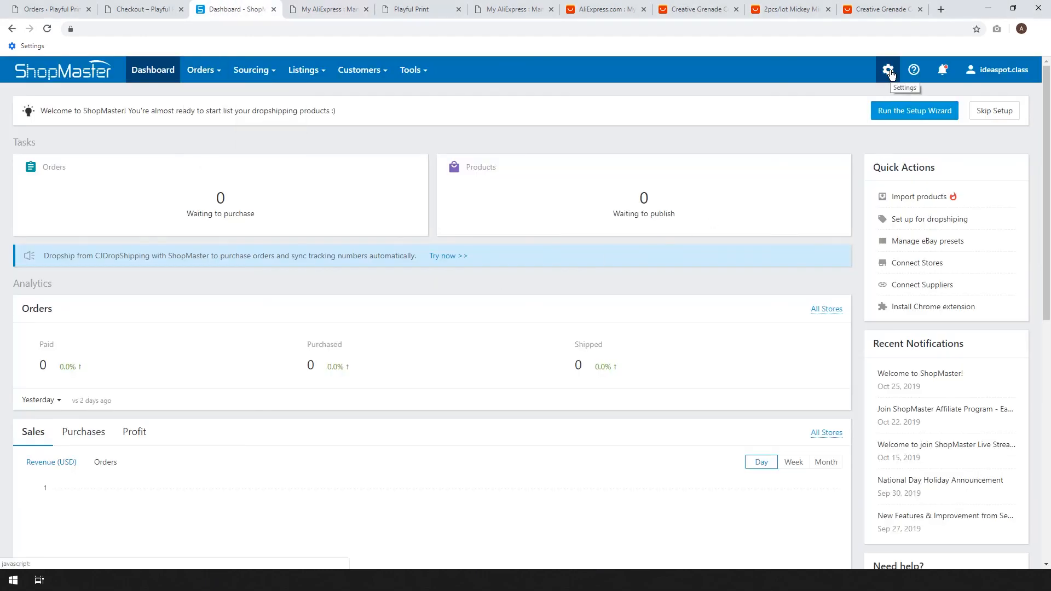
{"action": "left_click", "coordinate": [889, 71]}
{"action": "left_click", "coordinate": [826, 96]}
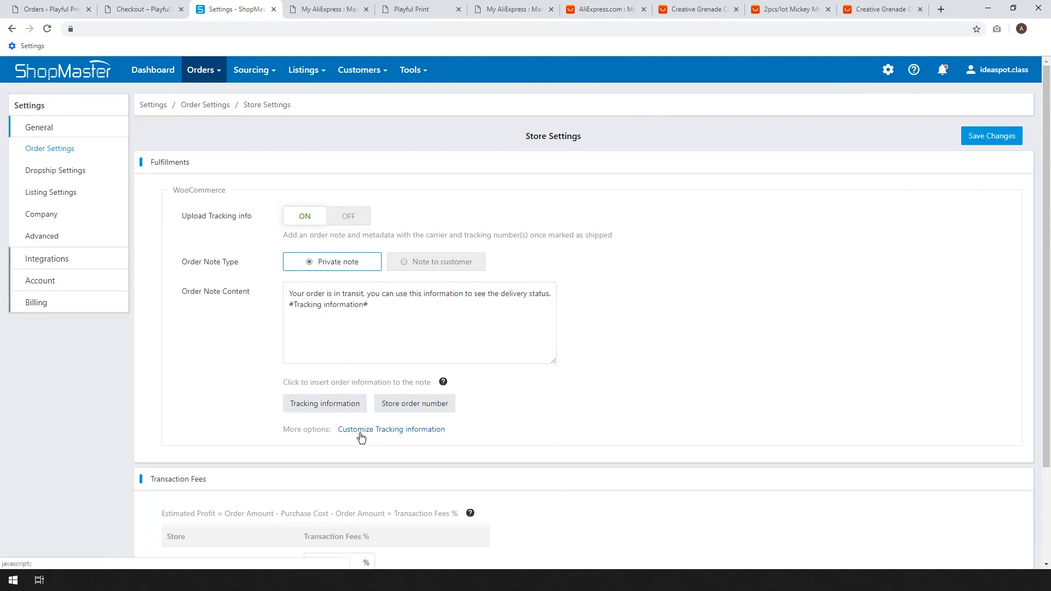
{"action": "left_click", "coordinate": [382, 429]}
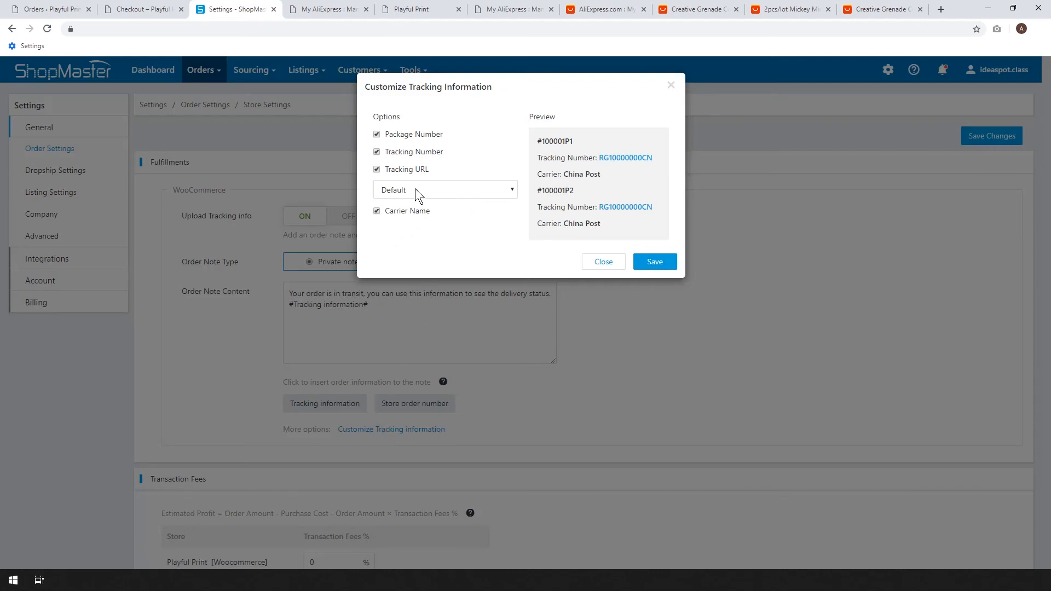
{"action": "left_click", "coordinate": [460, 192]}
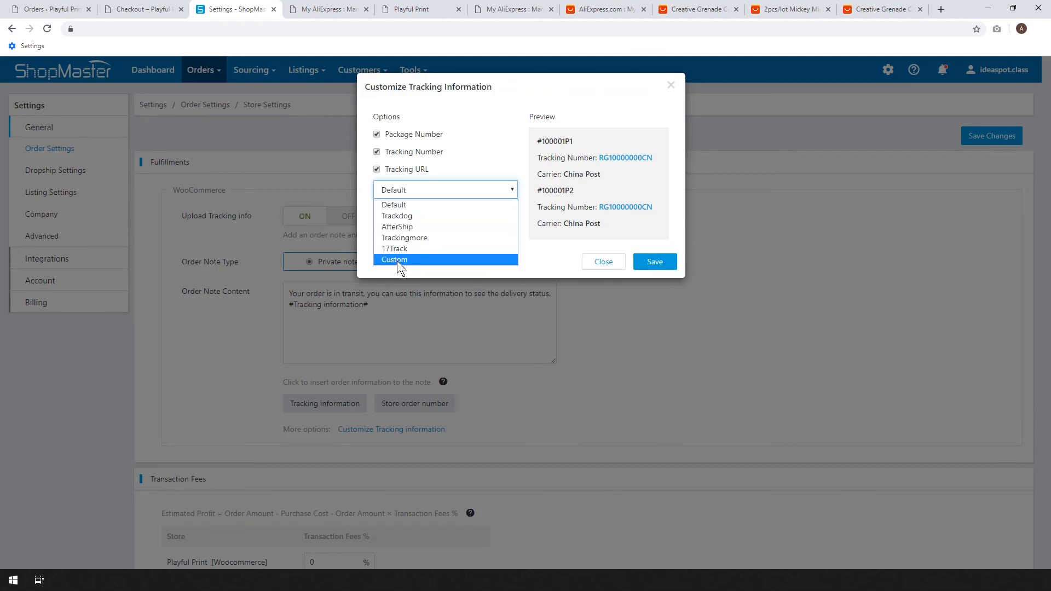
{"action": "left_click", "coordinate": [399, 227]}
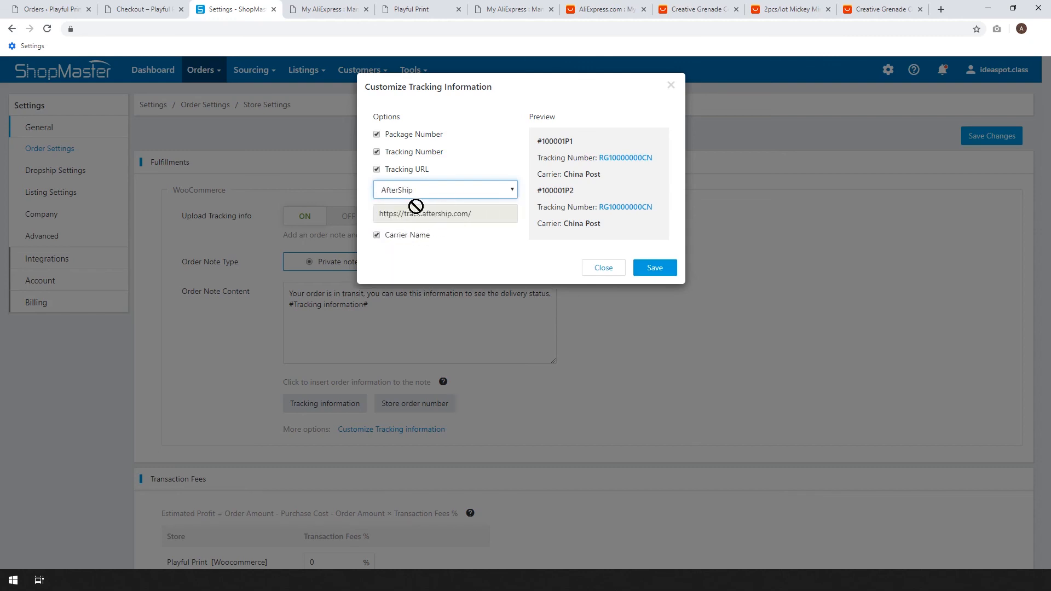
{"action": "left_click", "coordinate": [444, 190]}
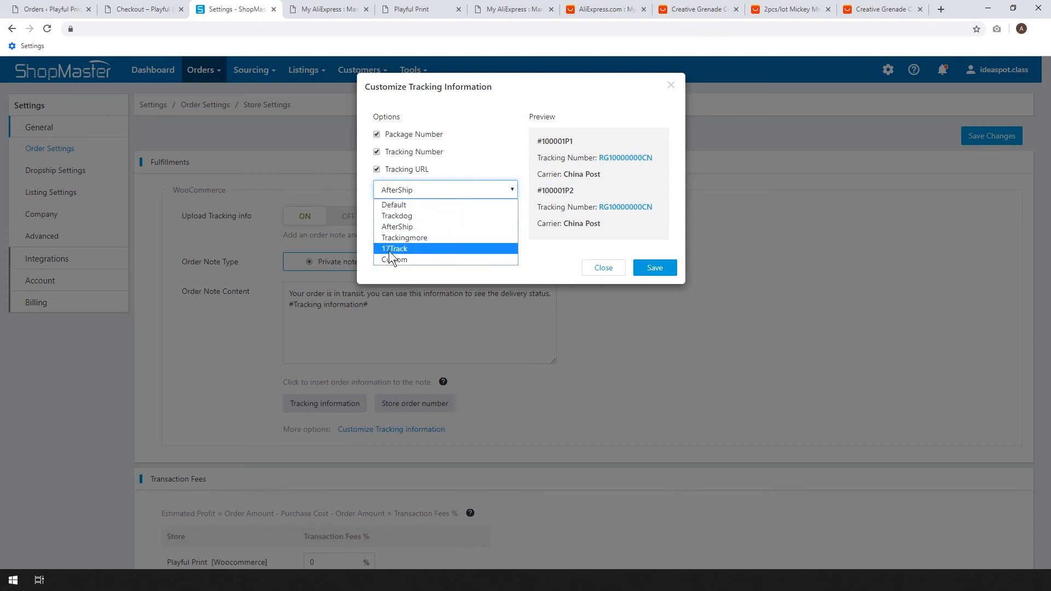
{"action": "left_click", "coordinate": [397, 227]}
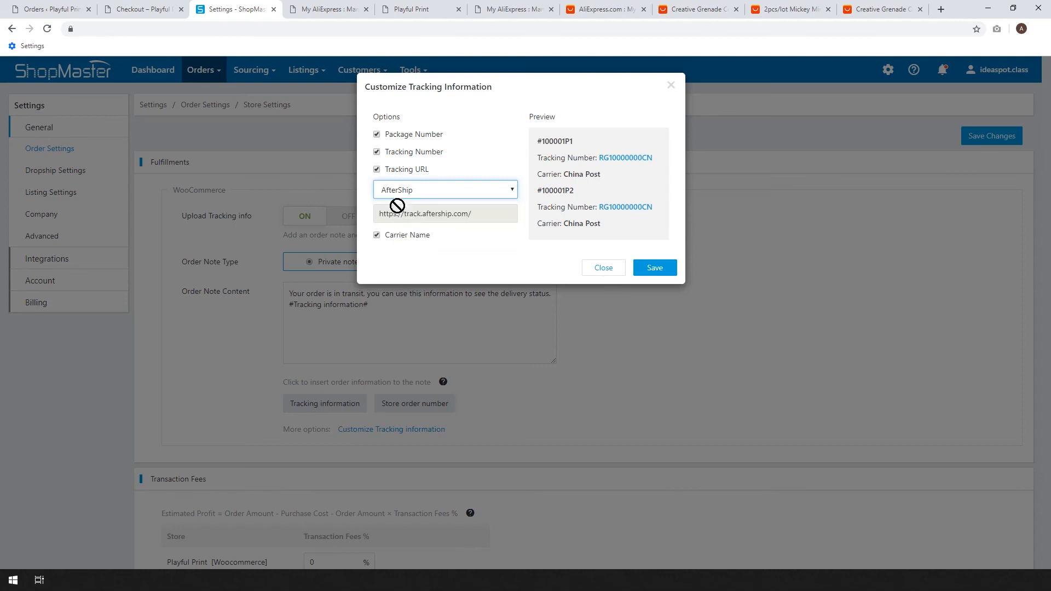
{"action": "left_click", "coordinate": [657, 268]}
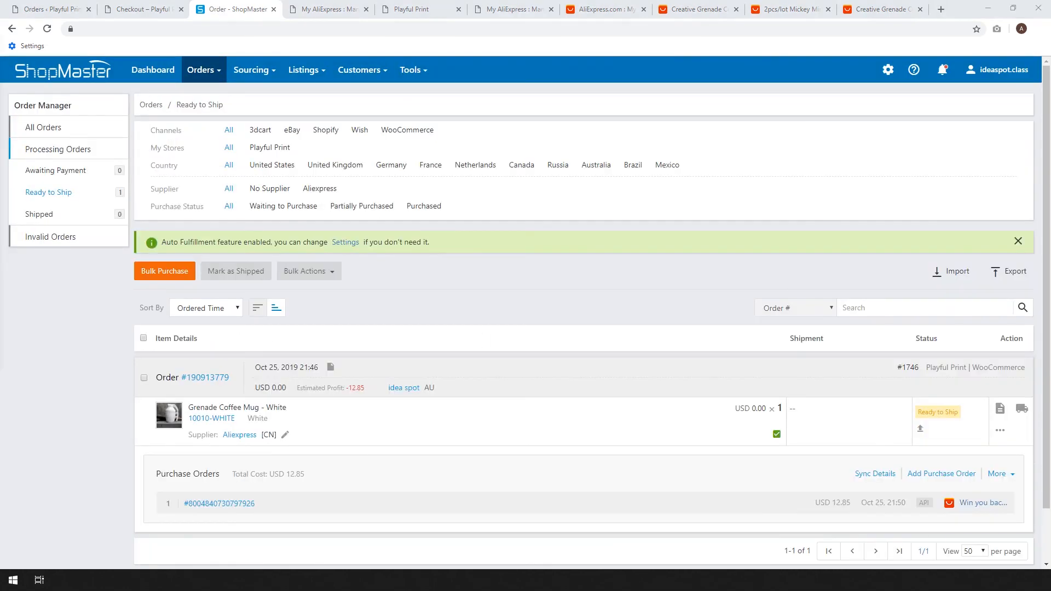
Examine the mug order's status and the tracking number and carrier options for marking it as shipped, without confirming.
{"action": "mouse_move", "coordinate": [219, 76]}
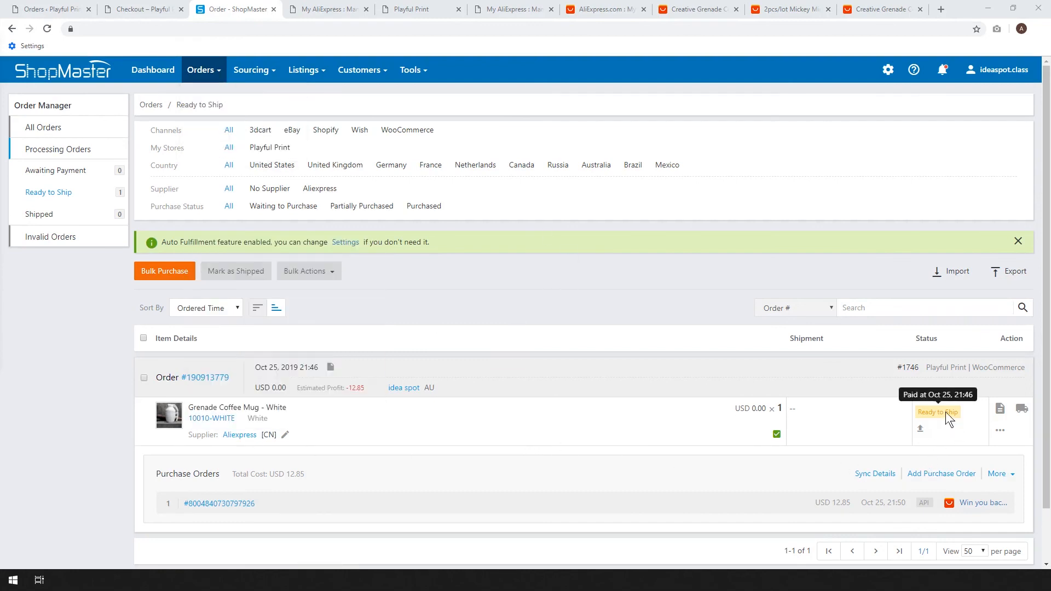
{"action": "mouse_move", "coordinate": [942, 423]}
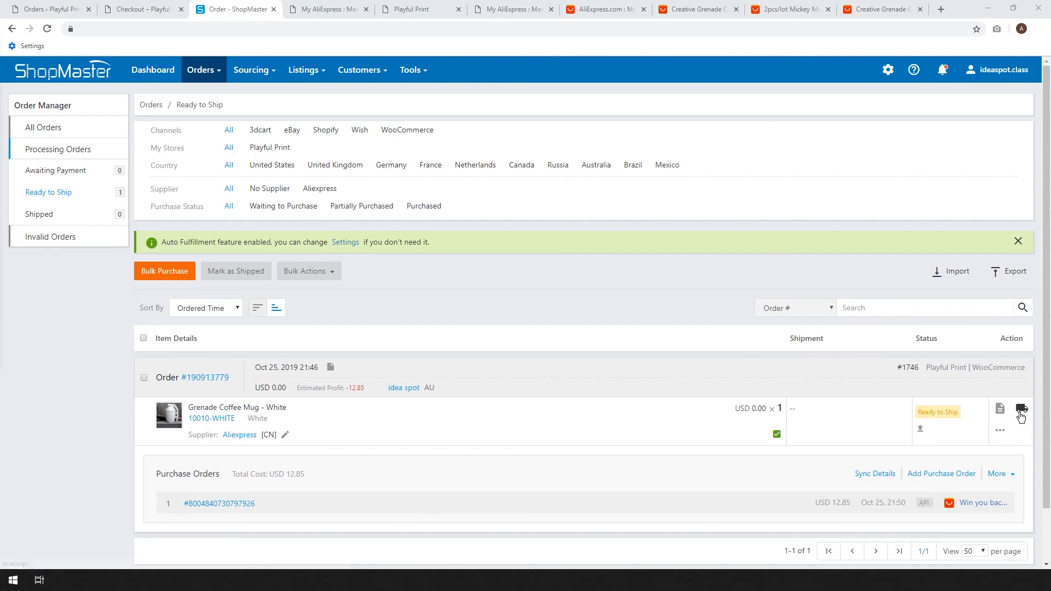
{"action": "left_click", "coordinate": [1000, 431]}
{"action": "left_click", "coordinate": [984, 437]}
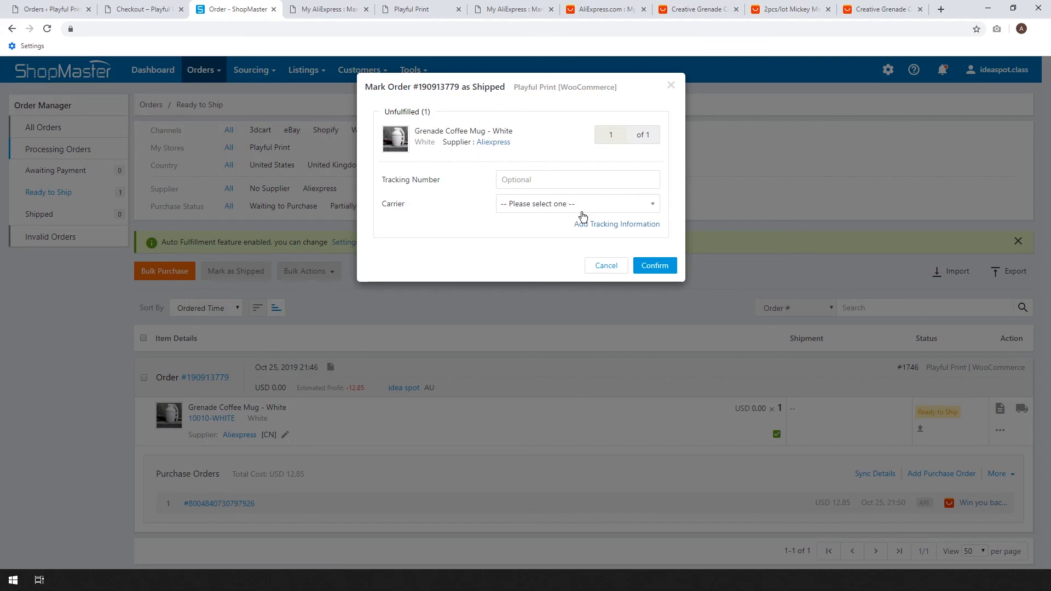
{"action": "left_click", "coordinate": [558, 213]}
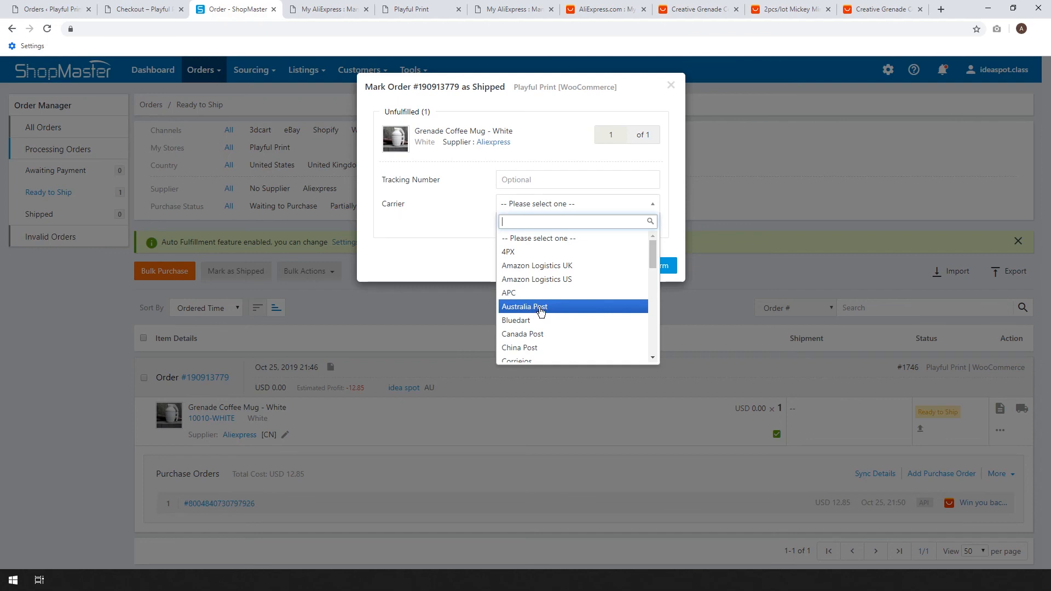
{"action": "left_click", "coordinate": [442, 231]}
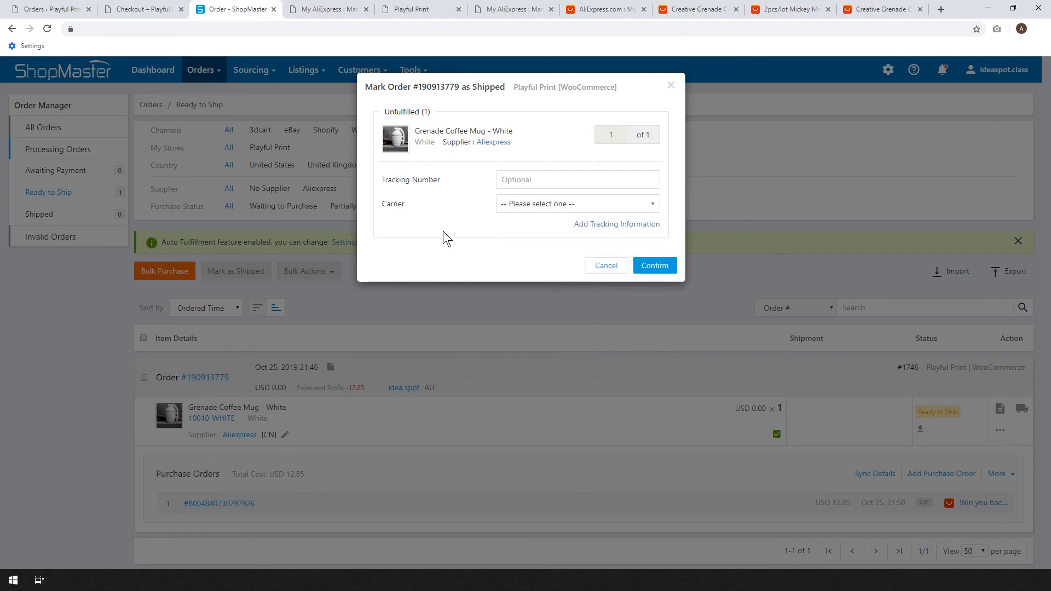
{"action": "left_click", "coordinate": [604, 266]}
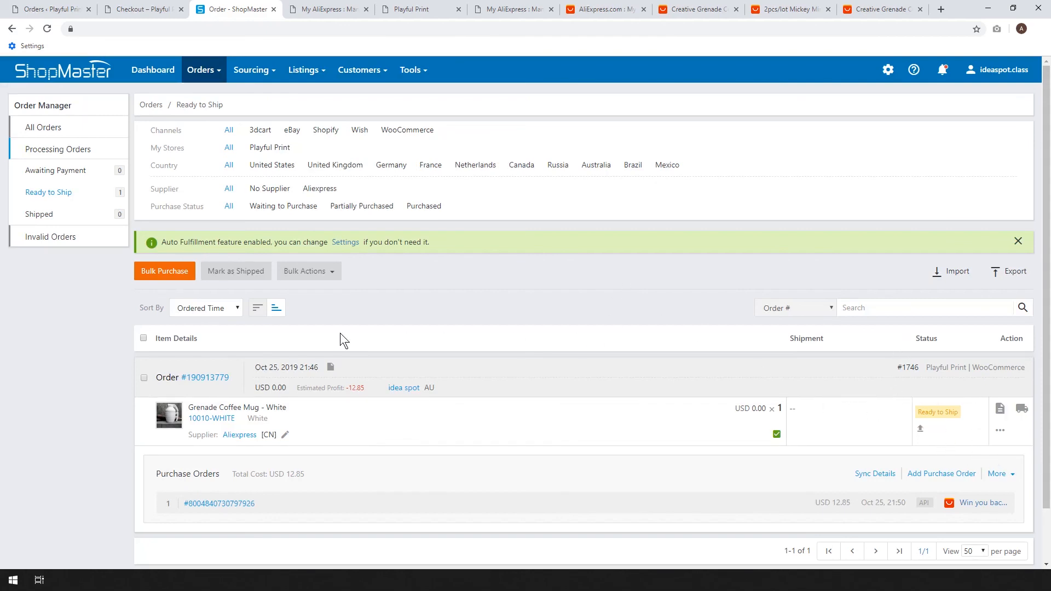
Switch to the Playful Print store and find the Grenade Coffee Mug among all its products.
{"action": "left_click", "coordinate": [136, 7]}
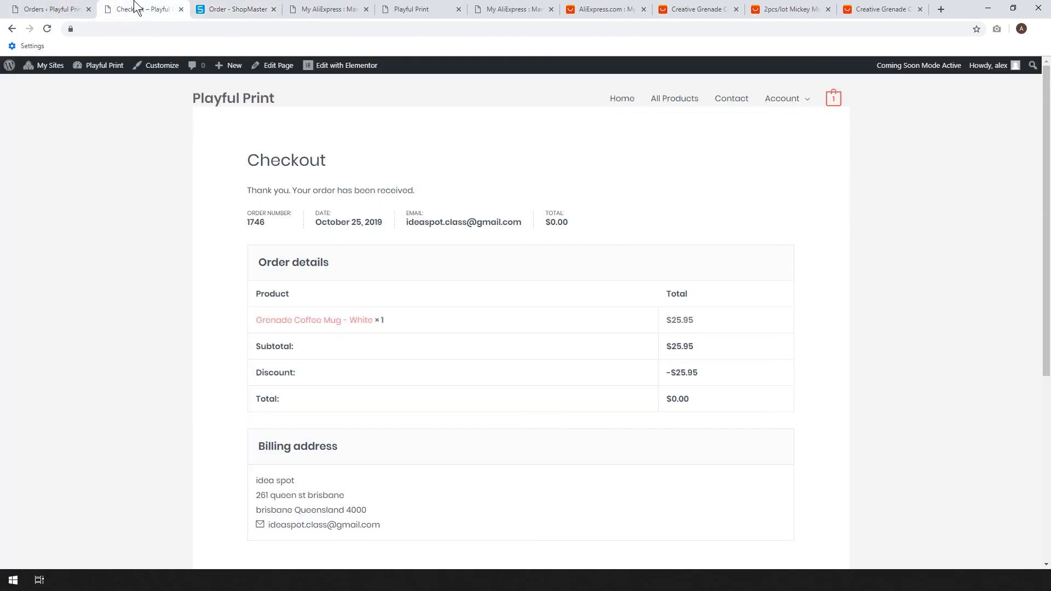
{"action": "left_click", "coordinate": [668, 104]}
{"action": "scroll", "coordinate": [838, 199], "scroll_direction": "down", "scroll_amount": 5}
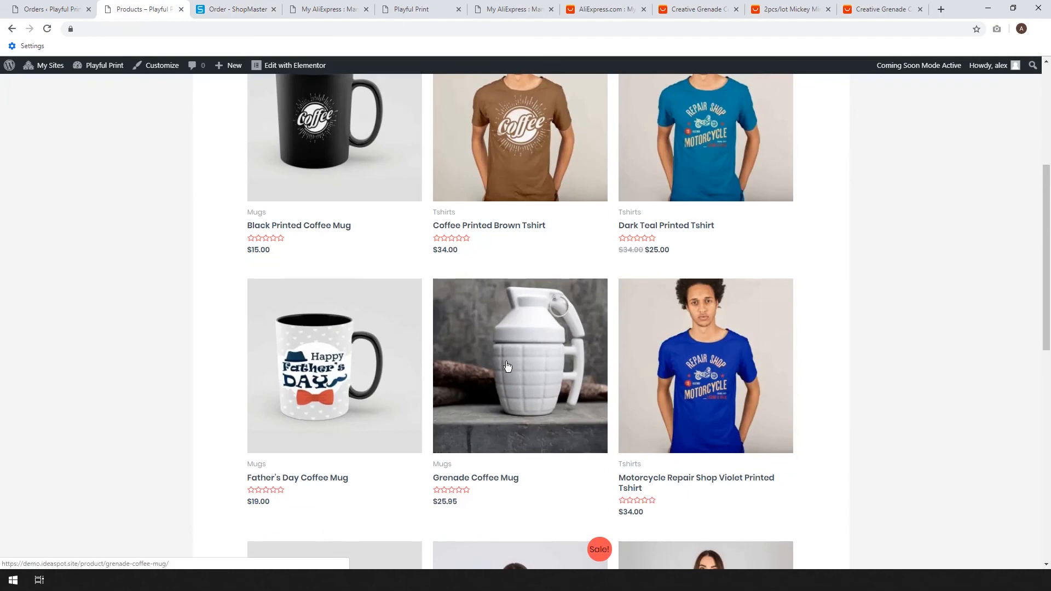
{"action": "scroll", "coordinate": [509, 367], "scroll_direction": "down", "scroll_amount": 1}
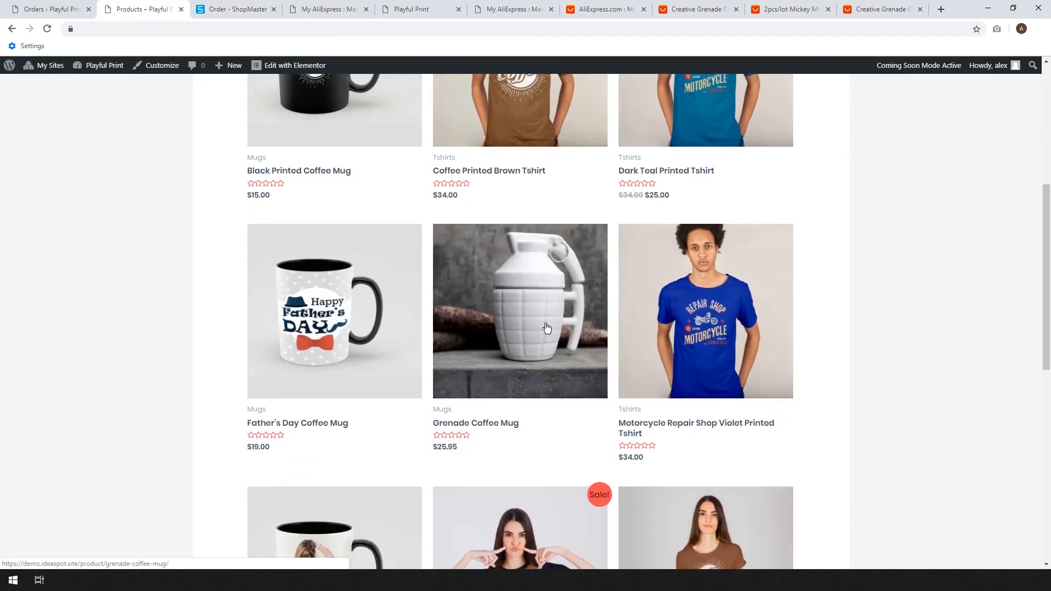